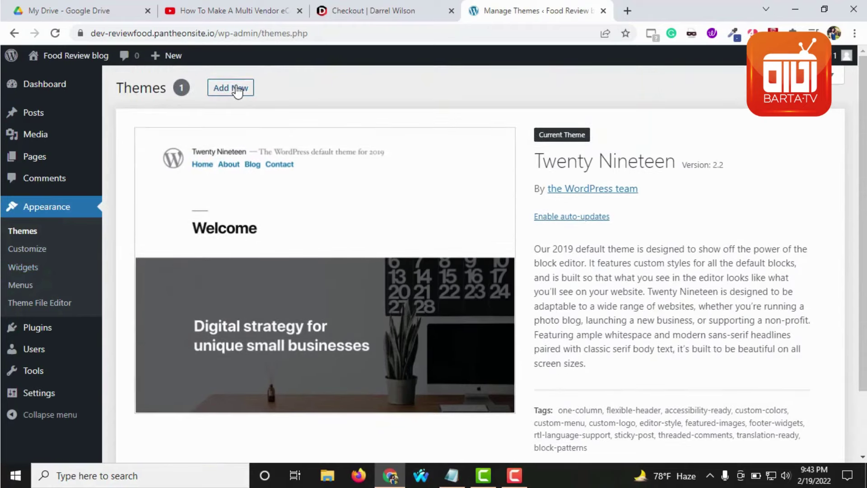
- Start adding a new theme and search the theme directory for "astra"
left_click(231, 88)
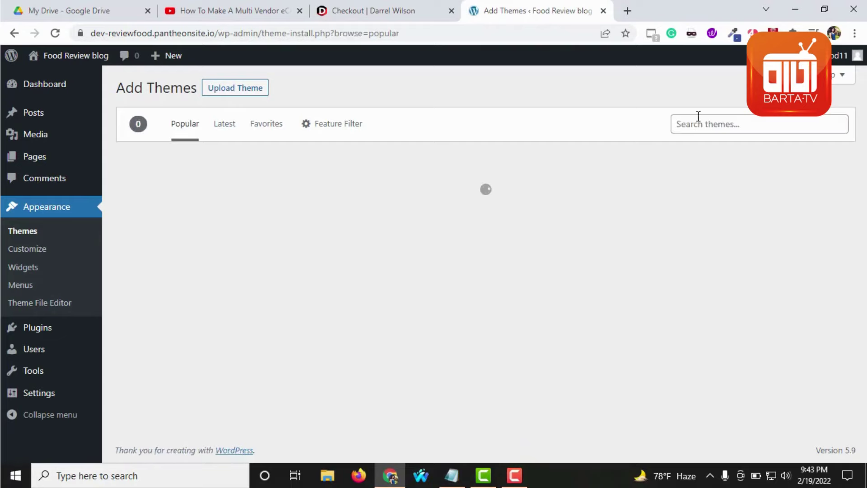
left_click(698, 119)
type("as")
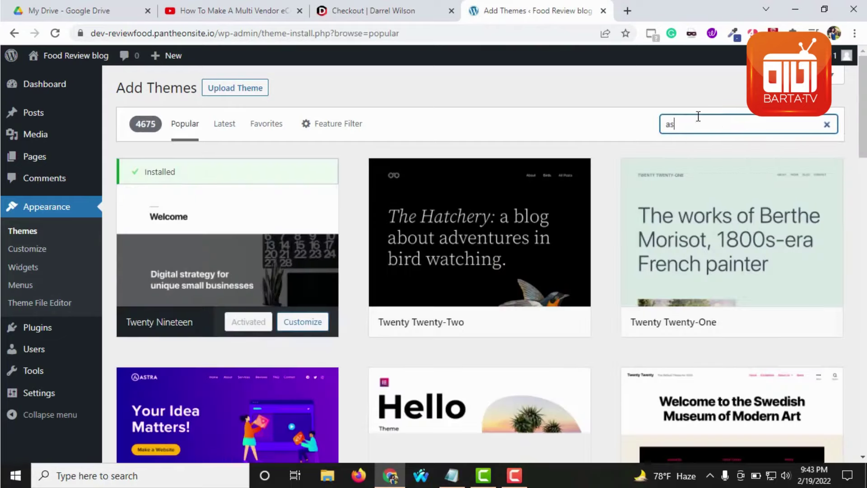
type("tra")
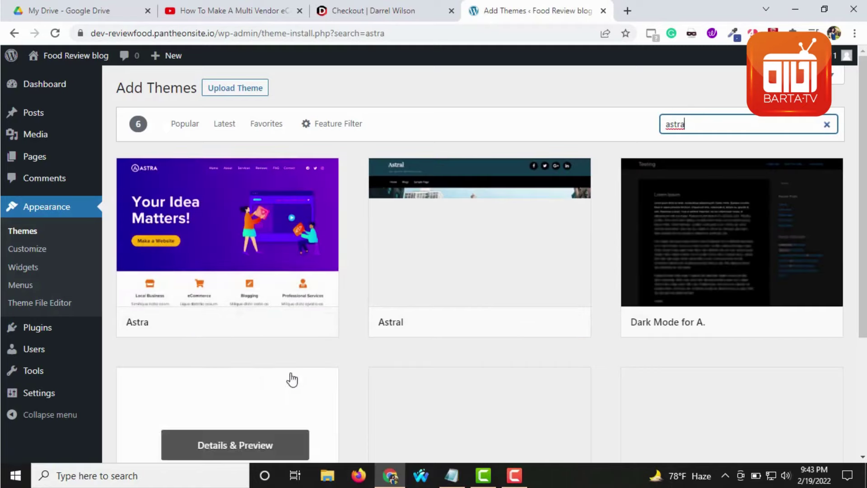
left_click(514, 475)
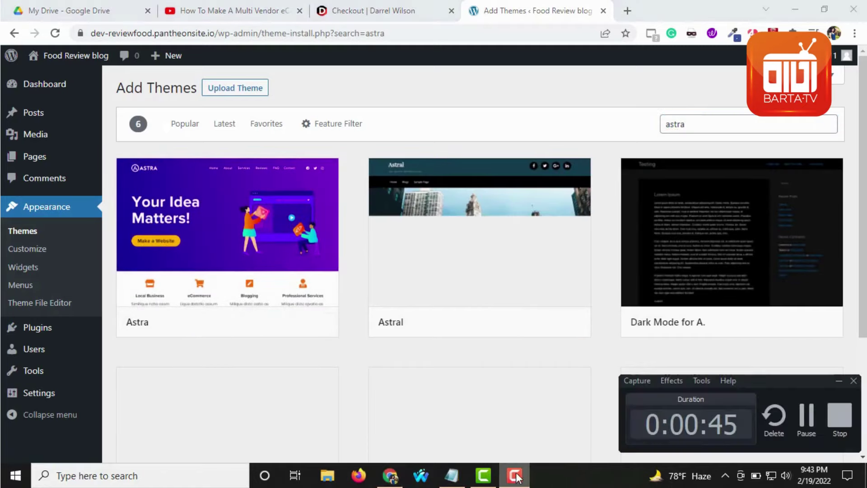
left_click(793, 415)
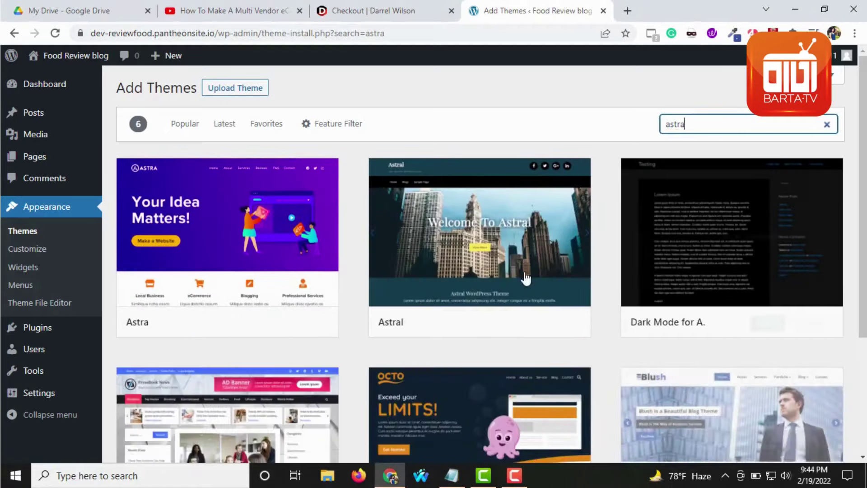
- Open the details and preview of the Astra theme, and install and activate it
scroll(519, 280, "down", 3)
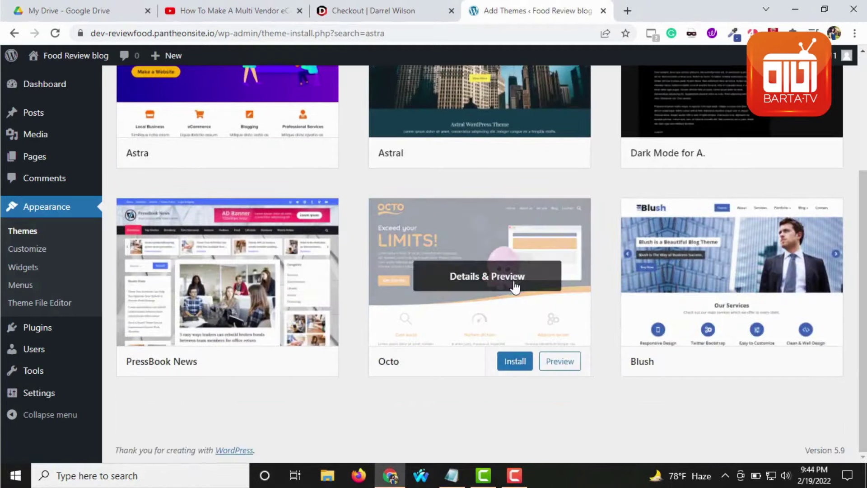
scroll(526, 351, "up", 3)
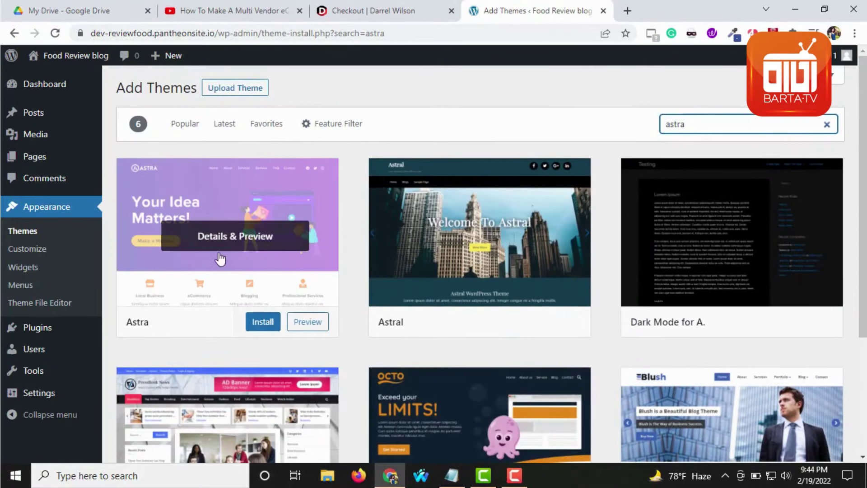
left_click(233, 242)
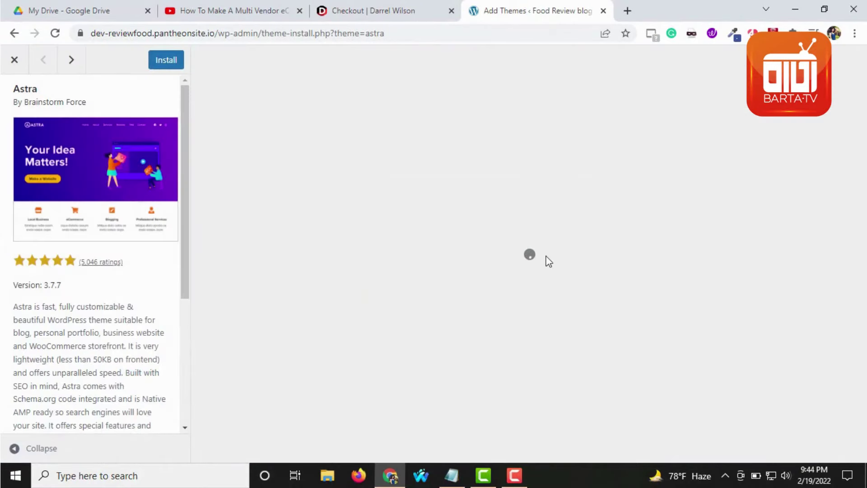
scroll(108, 311, "down", 2)
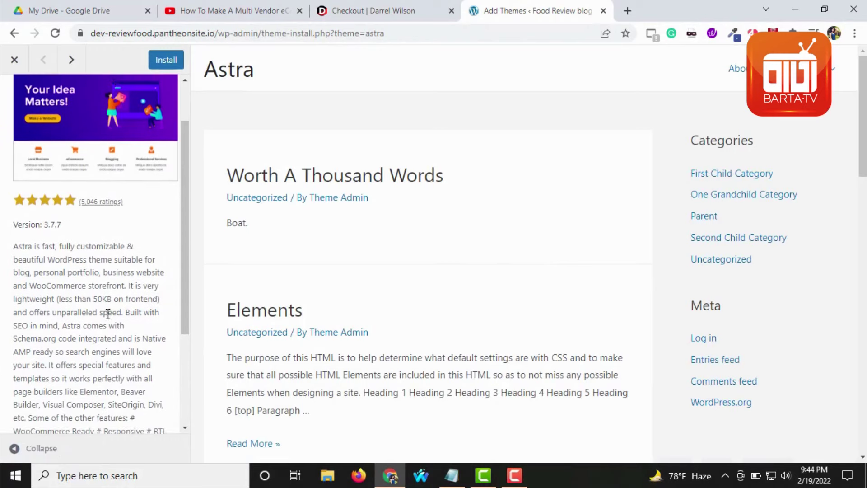
scroll(368, 295, "down", 15)
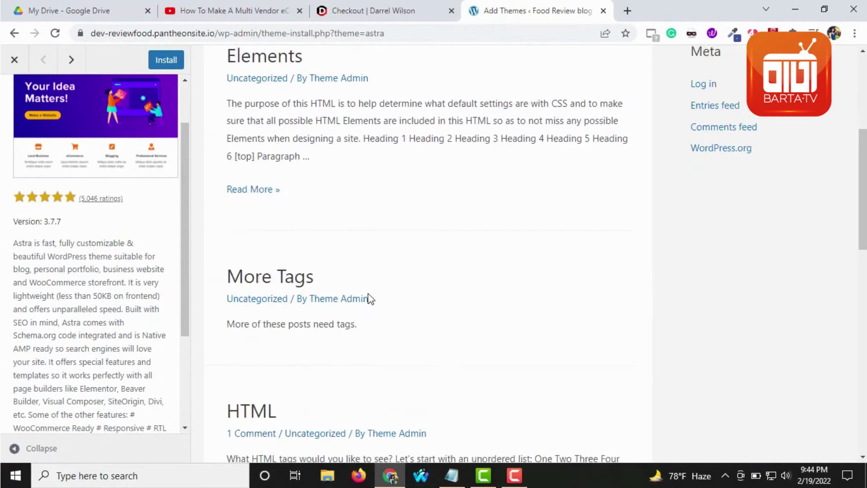
scroll(124, 189, "up", 5)
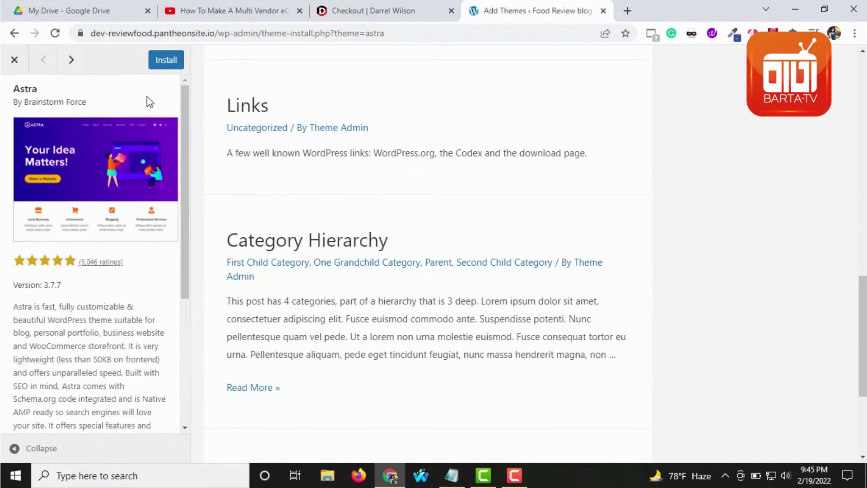
left_click(167, 60)
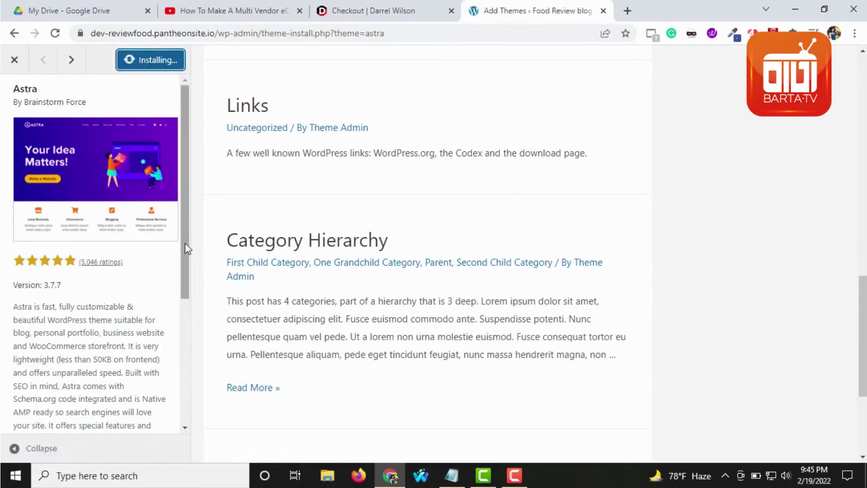
left_click(161, 63)
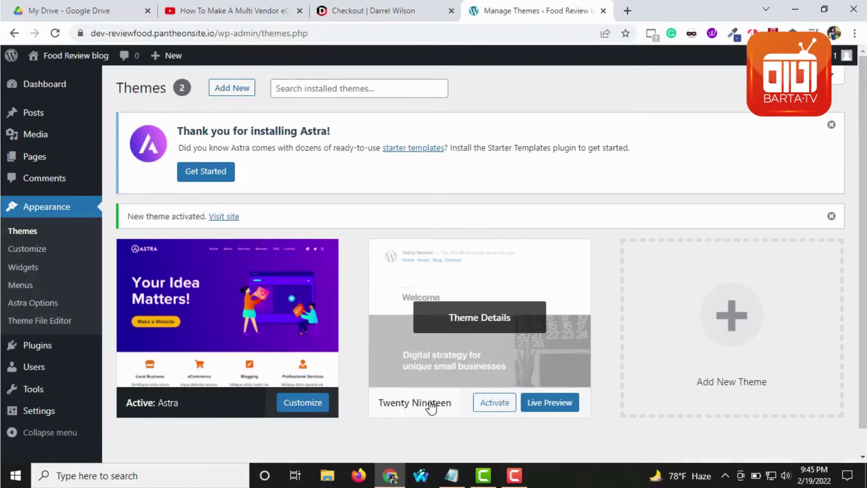
- Delete the inactive Twenty Nineteen theme and confirm the deletion
left_click(434, 405)
left_click(820, 434)
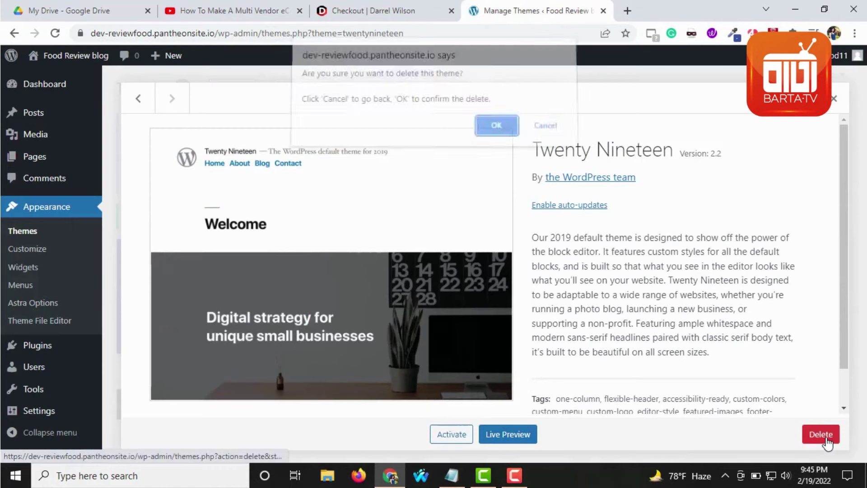
left_click(502, 134)
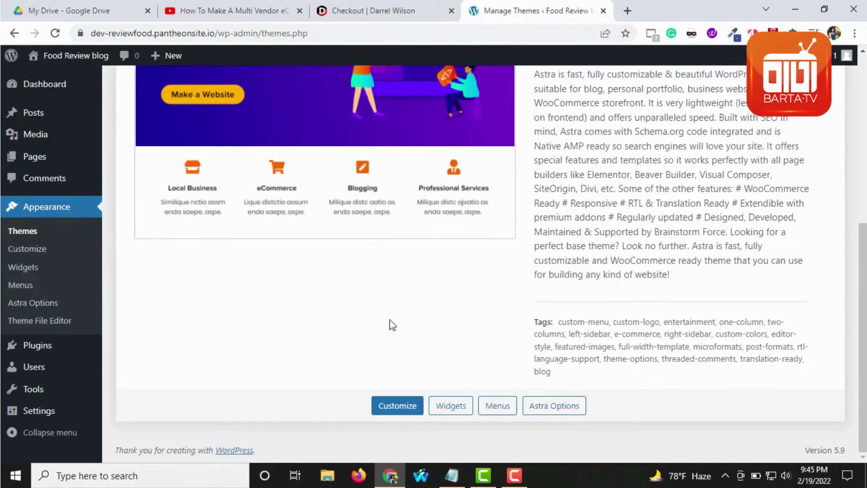
- Review the current Astra theme's details and reload the Themes page
scroll(343, 328, "up", 8)
scroll(378, 356, "down", 8)
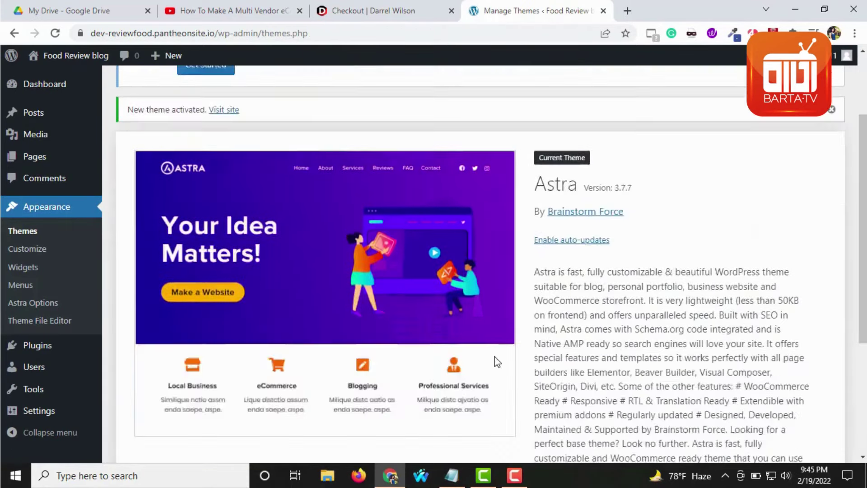
scroll(497, 359, "up", 1)
scroll(504, 372, "down", 1)
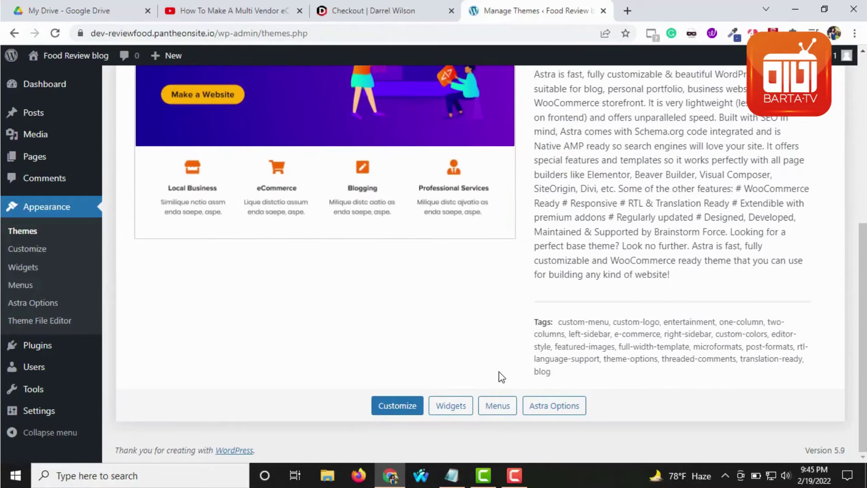
scroll(501, 377, "up", 7)
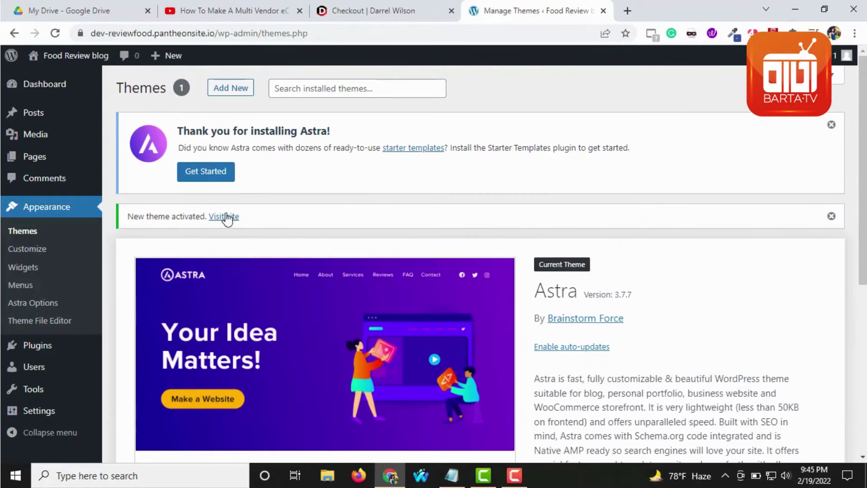
left_click(32, 209)
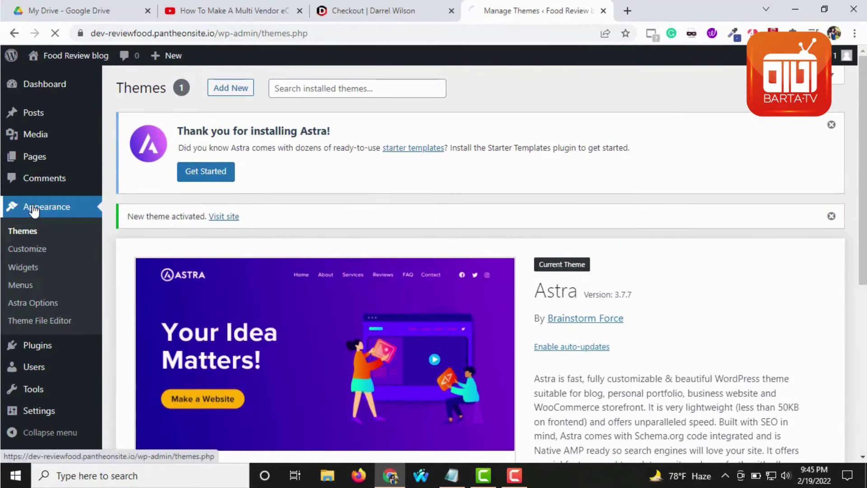
scroll(414, 245, "down", 7)
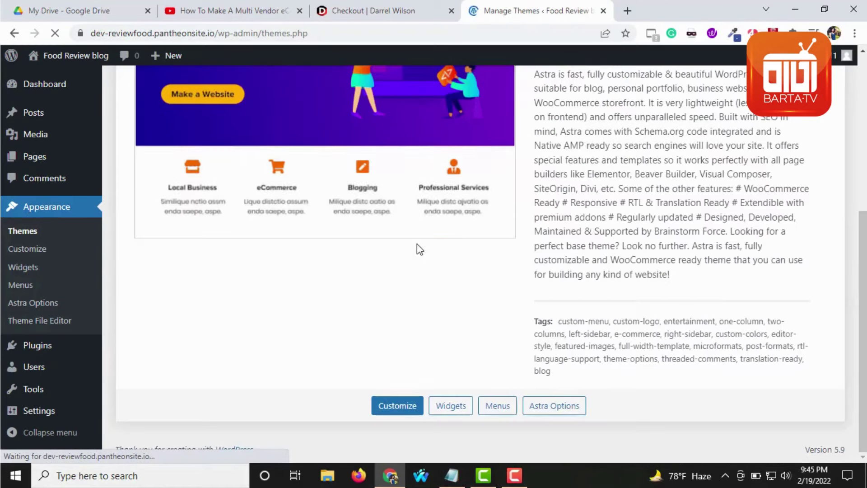
scroll(405, 262, "up", 6)
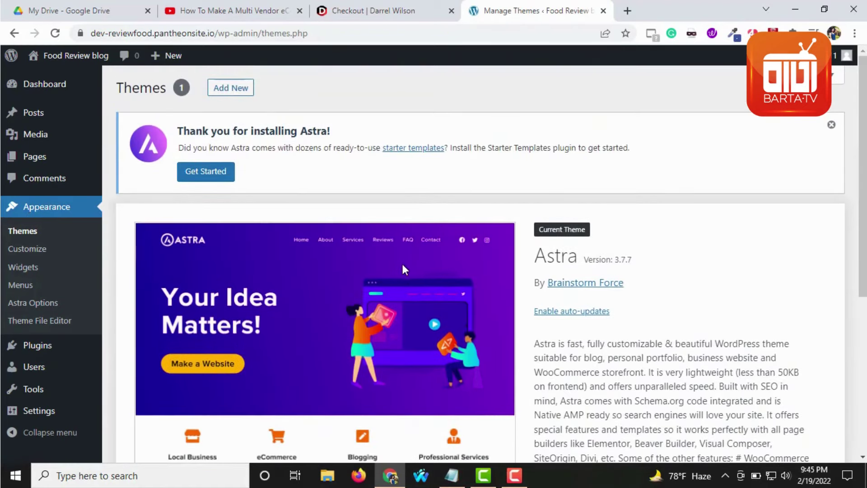
left_click(740, 475)
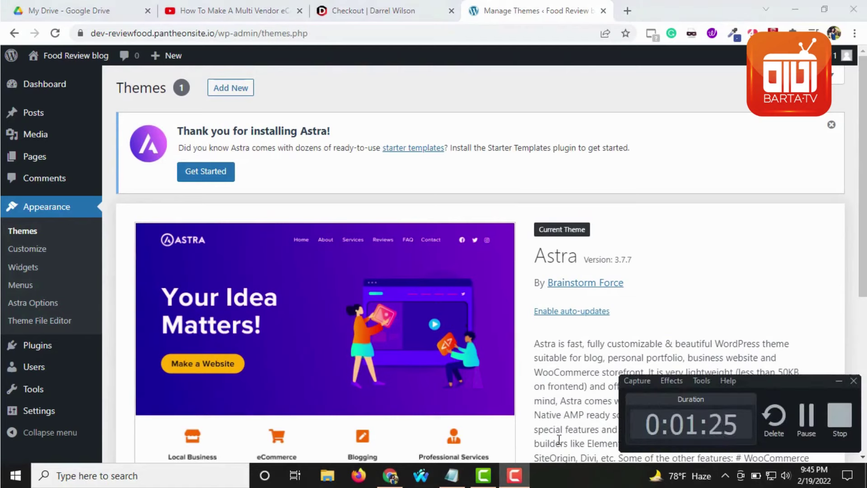
left_click(801, 428)
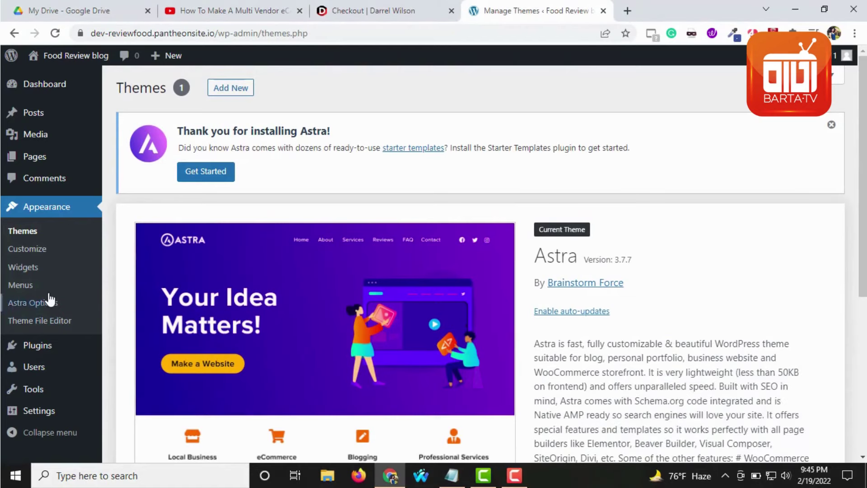
scroll(70, 319, "down", 2)
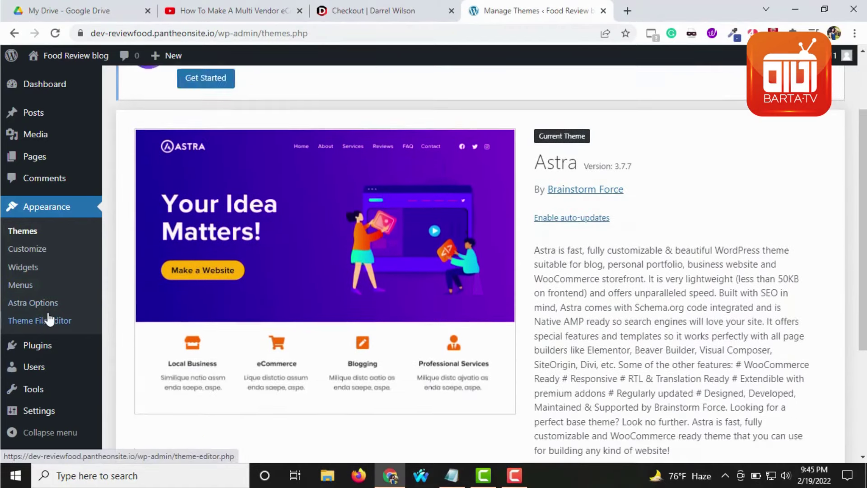
scroll(107, 309, "up", 2)
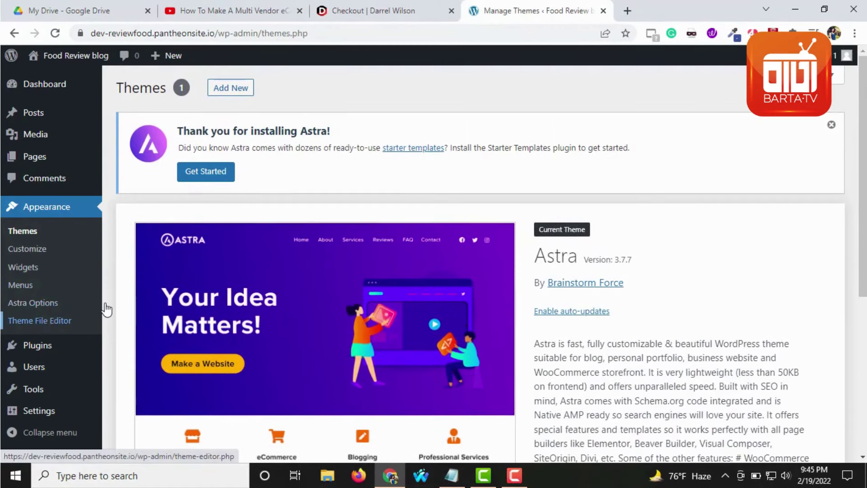
- Open the Astra Options page and close the checkout and YouTube browser tabs
left_click(32, 308)
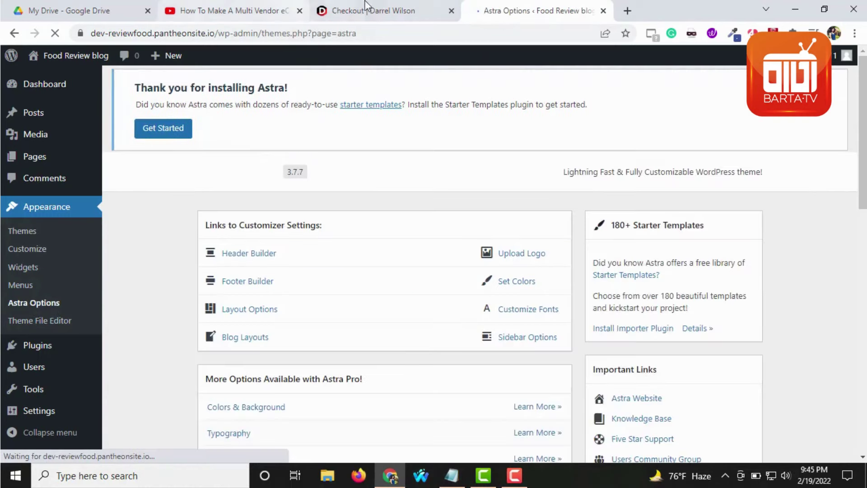
left_click(451, 10)
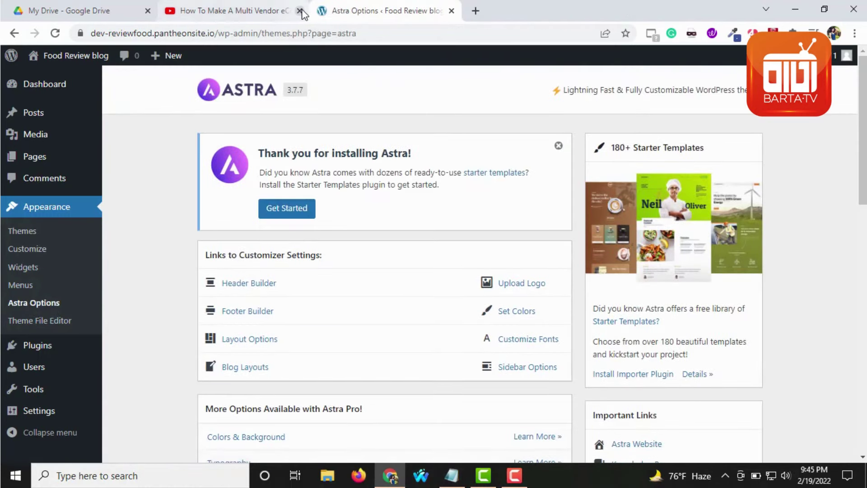
left_click(300, 11)
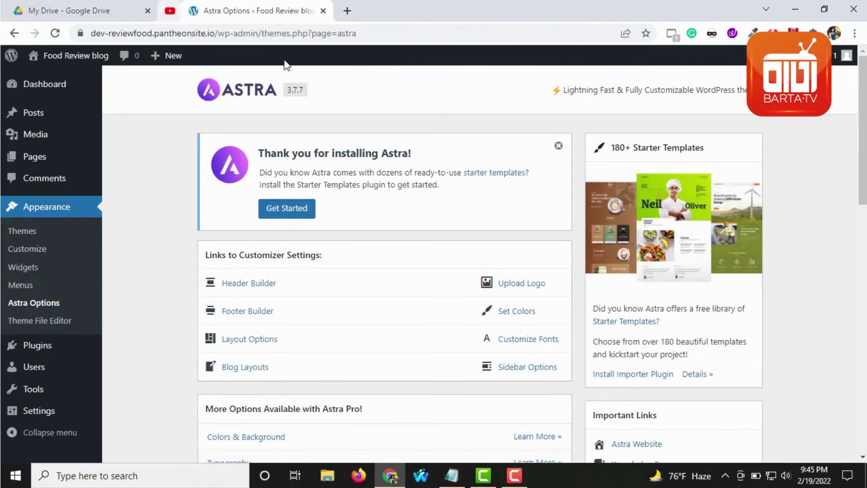
- Install the Starter Templates importer plugin from the Astra Options page
scroll(280, 253, "down", 3)
scroll(269, 259, "up", 1)
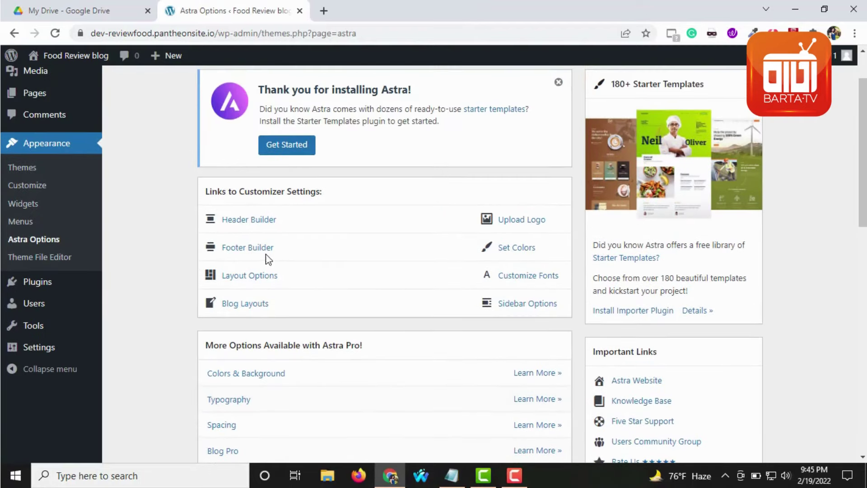
scroll(324, 266, "up", 2)
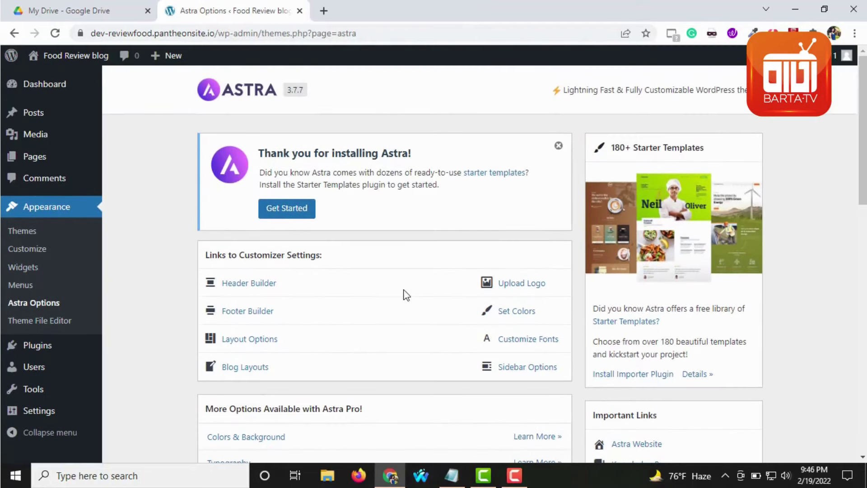
scroll(386, 289, "down", 2)
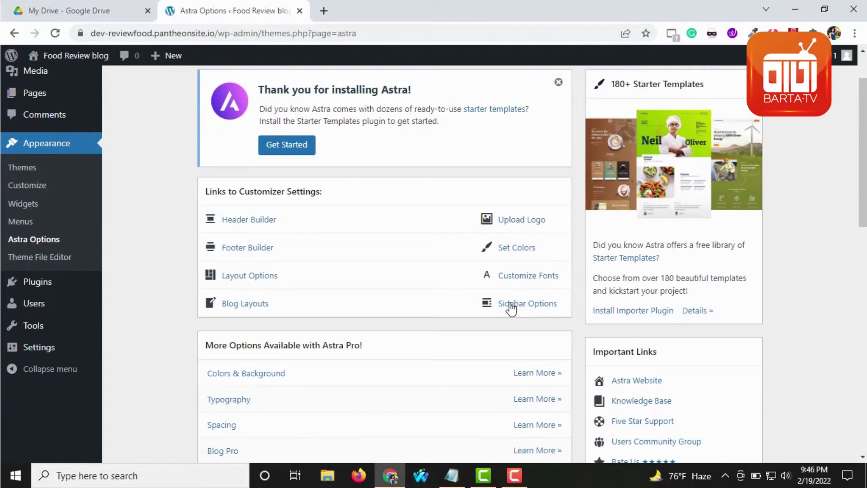
left_click(617, 312)
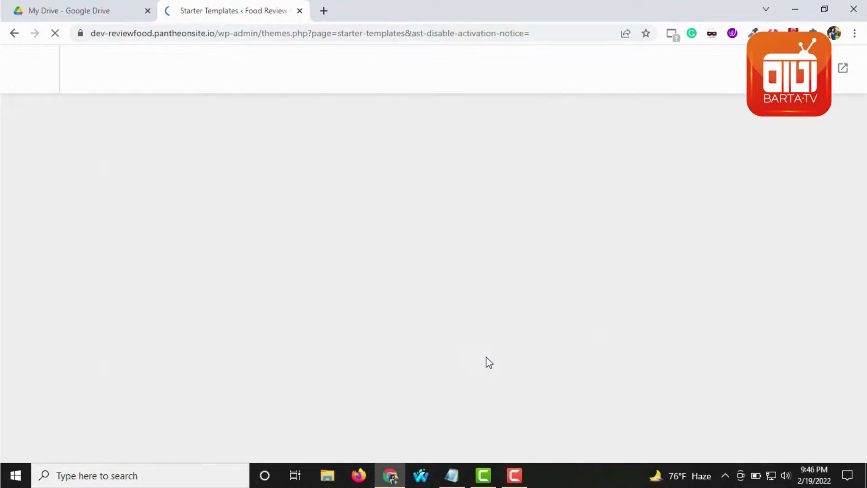
- Look over the Starter Templates welcome page and go back to the previous page
scroll(460, 324, "down", 3)
scroll(465, 332, "up", 3)
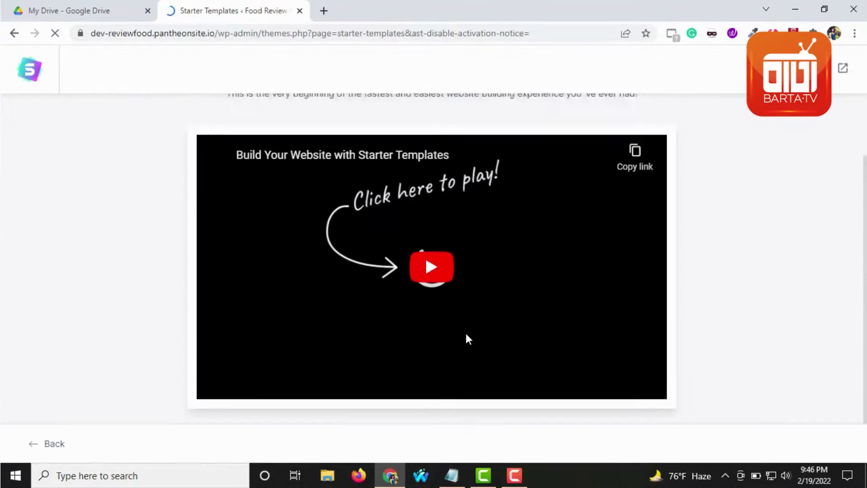
scroll(465, 332, "down", 3)
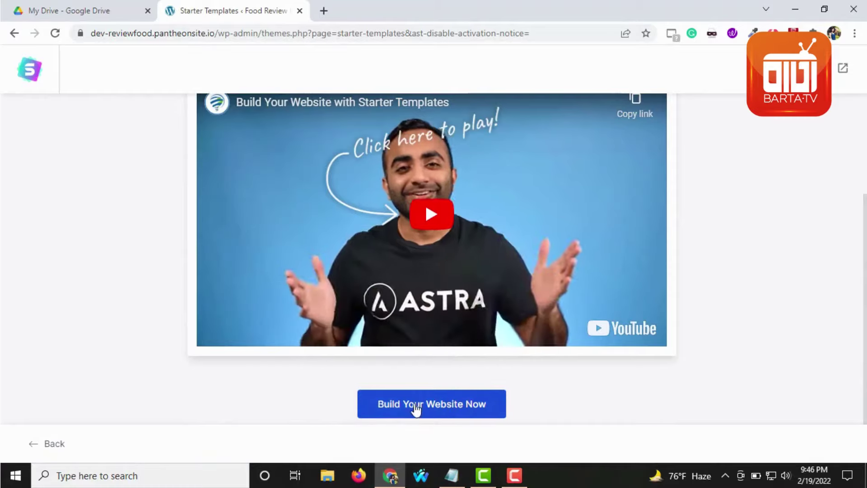
left_click(14, 33)
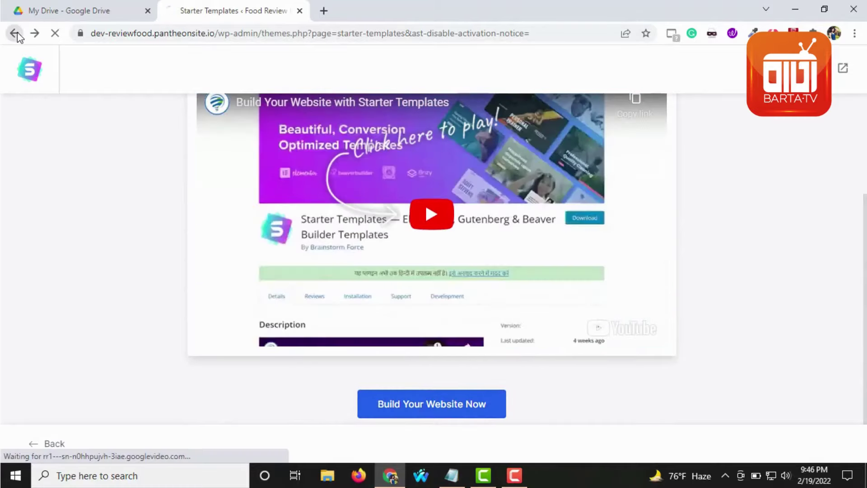
- Look over the Astra Pro options and the free plugins listed on the Astra Options page
scroll(425, 347, "up", 2)
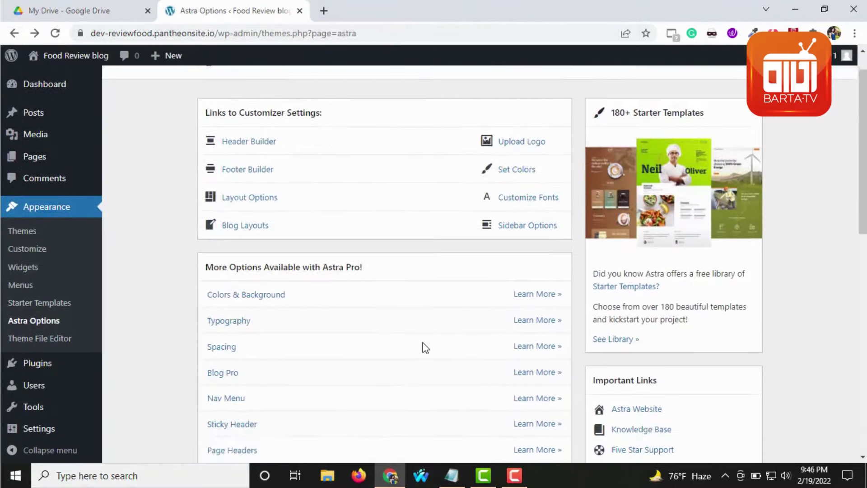
scroll(599, 380, "down", 6)
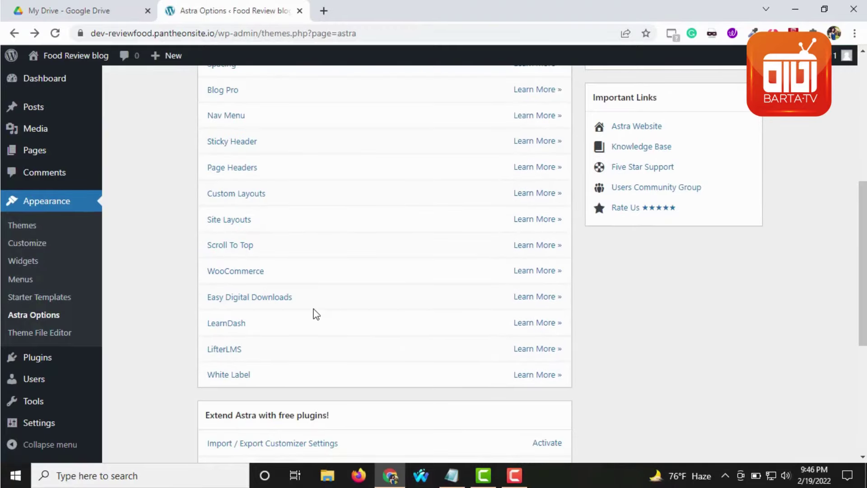
scroll(323, 269, "up", 4)
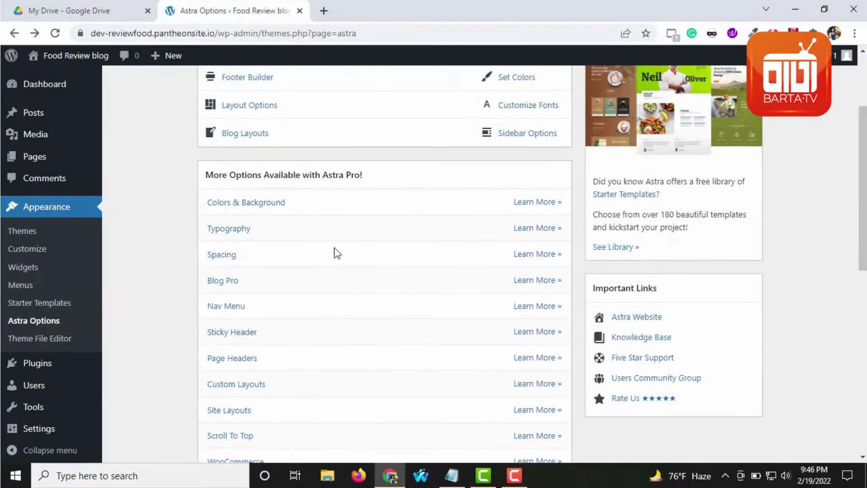
scroll(340, 294, "down", 2)
scroll(632, 391, "down", 7)
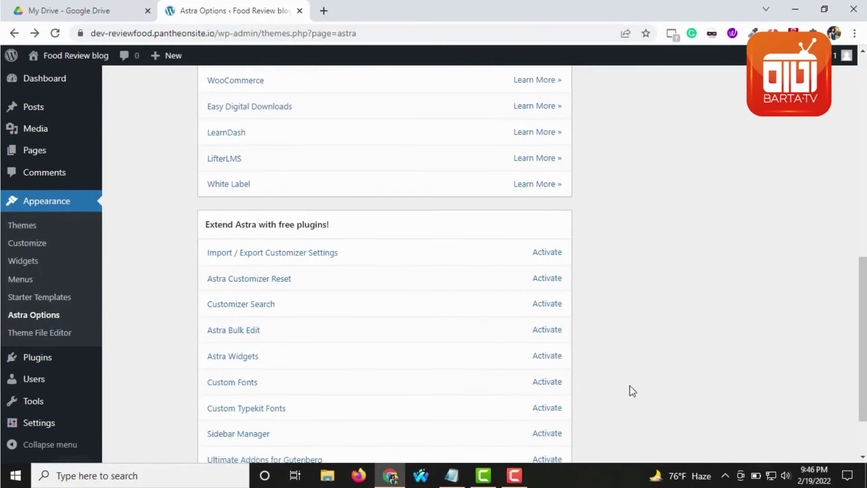
left_click(514, 475)
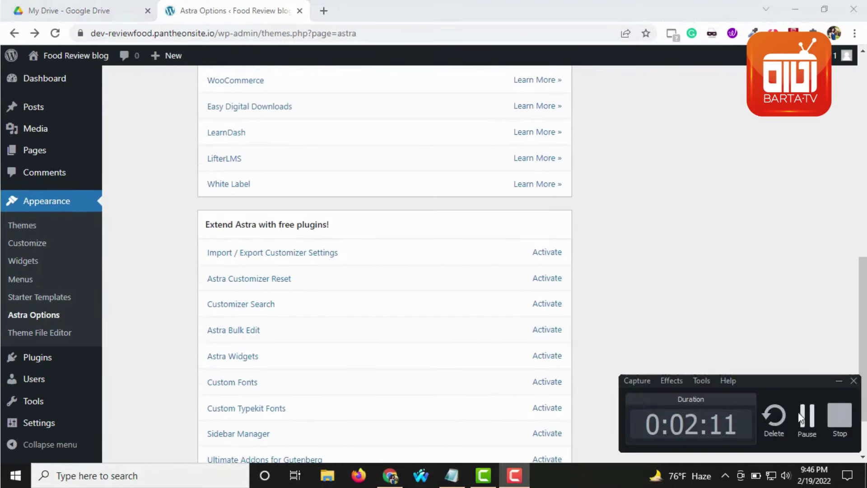
left_click(806, 416)
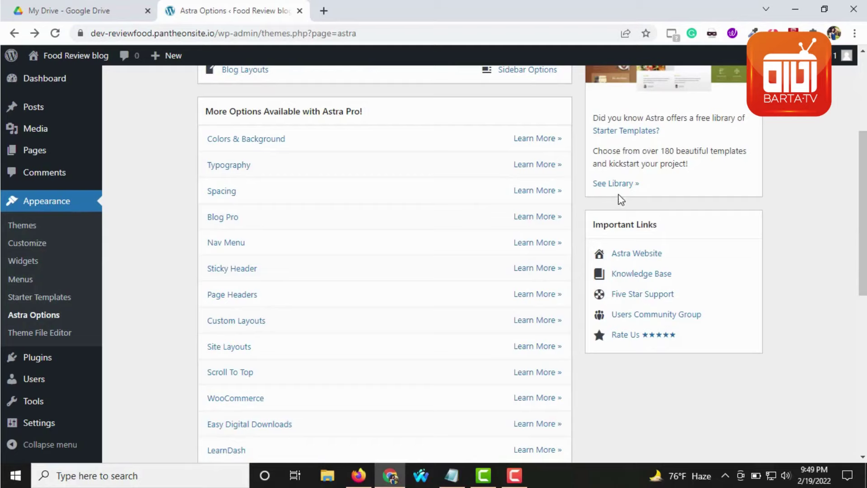
- Open the Starter Templates library from Astra Options and start building the website with Elementor as the page builder
left_click(614, 186)
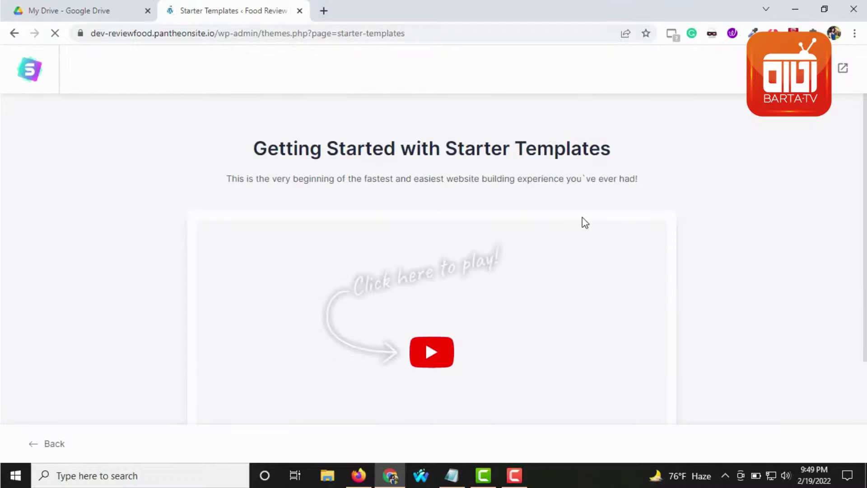
scroll(417, 272, "down", 3)
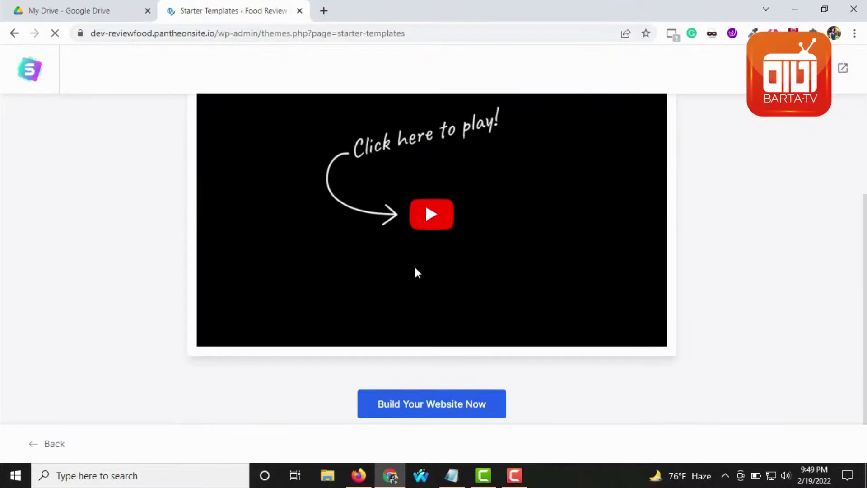
left_click(435, 403)
left_click(440, 272)
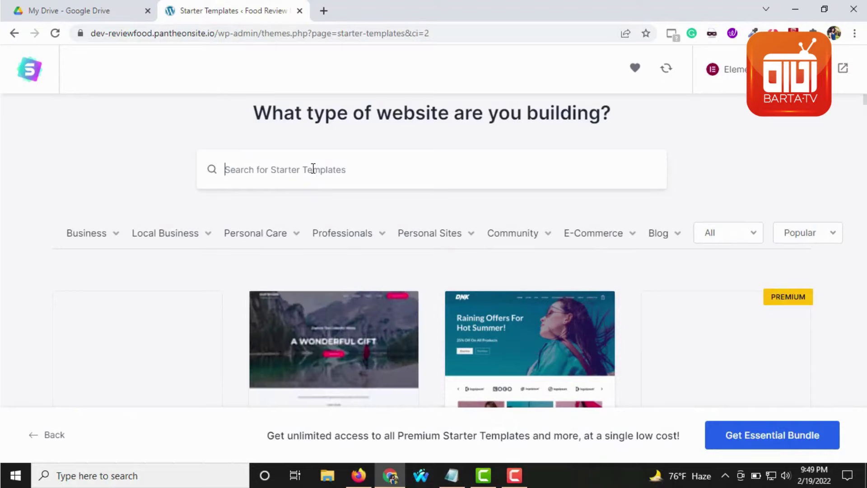
- Look through the template gallery and search the starter templates for "ecommarce"
scroll(313, 167, "down", 15)
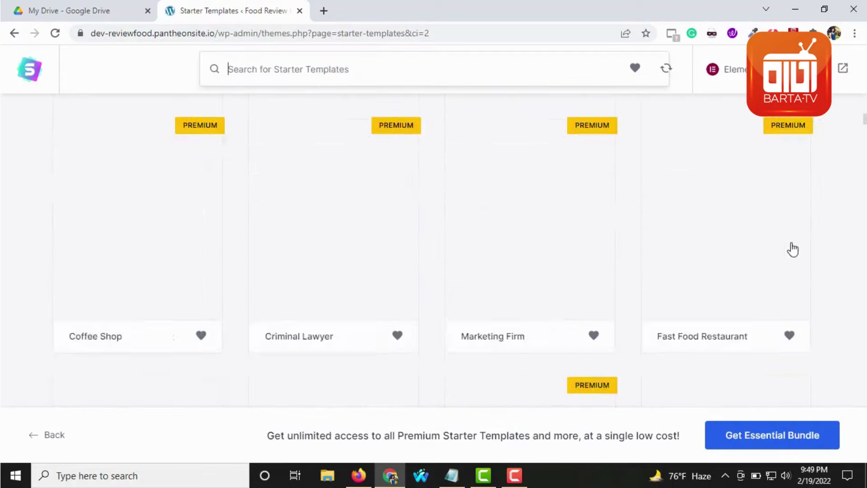
scroll(808, 249, "down", 5)
scroll(35, 276, "up", 15)
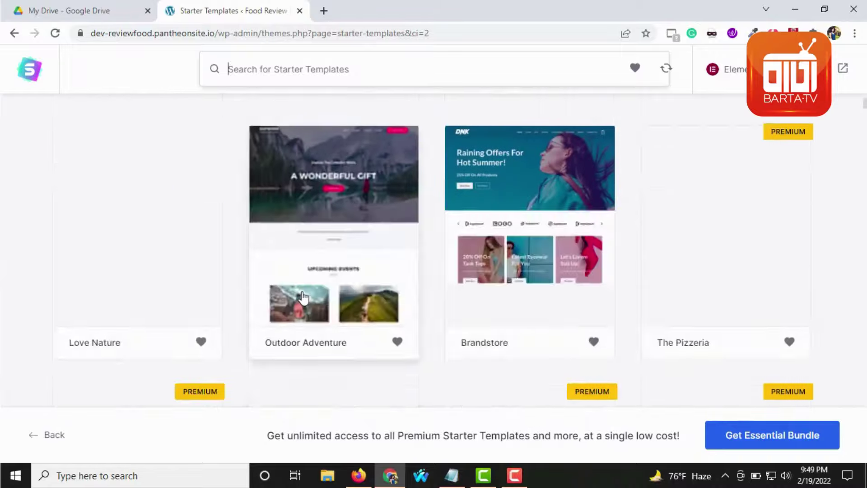
scroll(303, 298, "up", 5)
type("e")
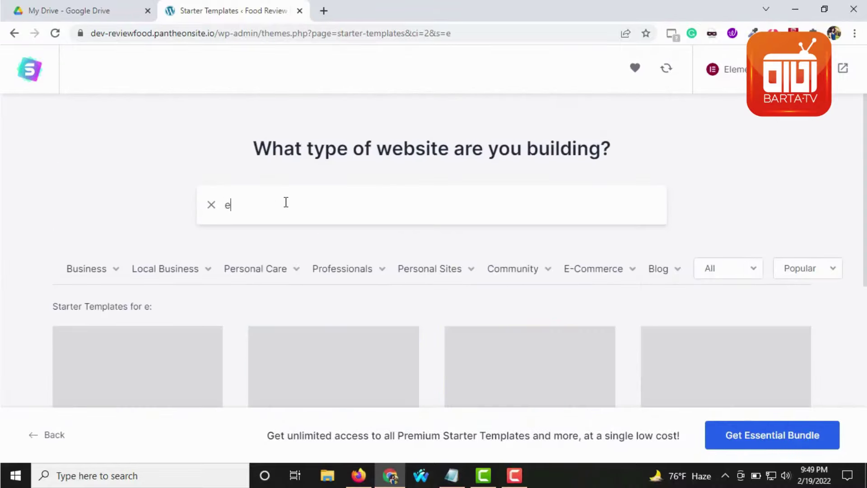
type("comm")
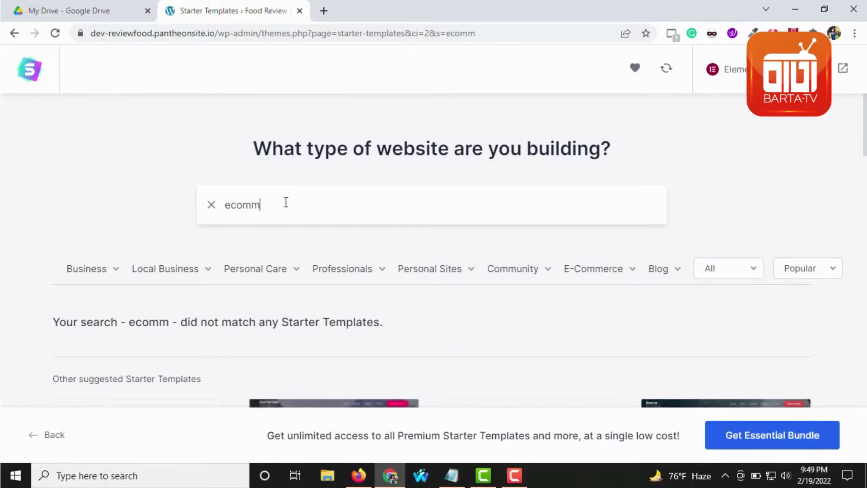
scroll(389, 294, "down", 4)
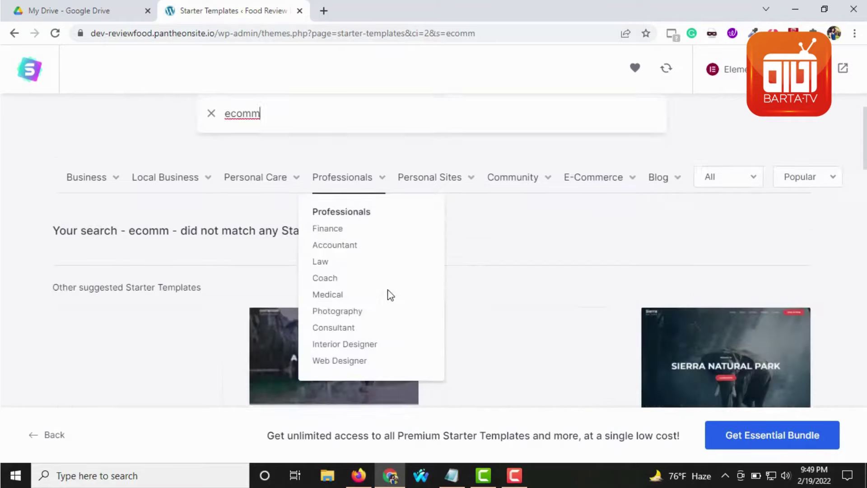
mouse_move(342, 122)
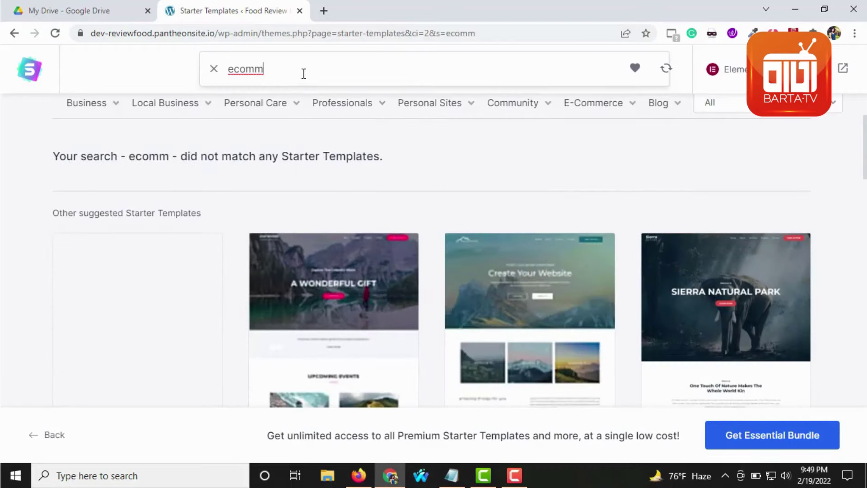
type("arce")
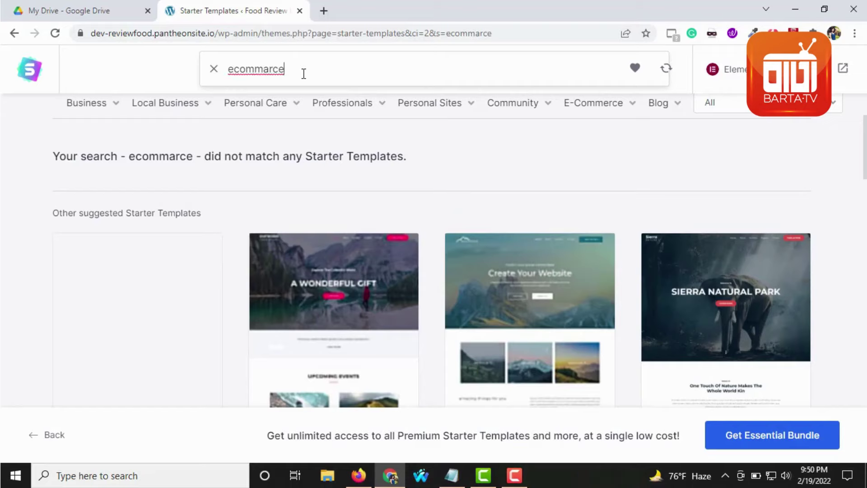
- Examine the suggested starter templates offered under the search, including the free and premium designs
scroll(424, 233, "down", 7)
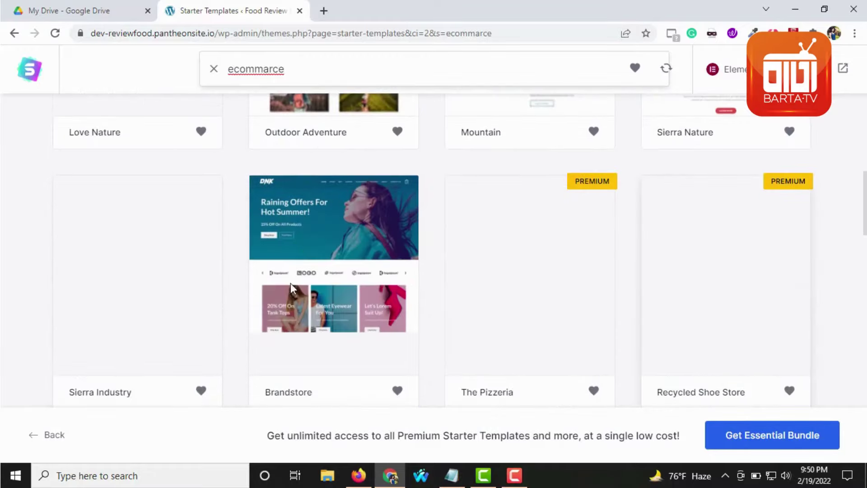
scroll(265, 293, "down", 4)
scroll(576, 304, "down", 10)
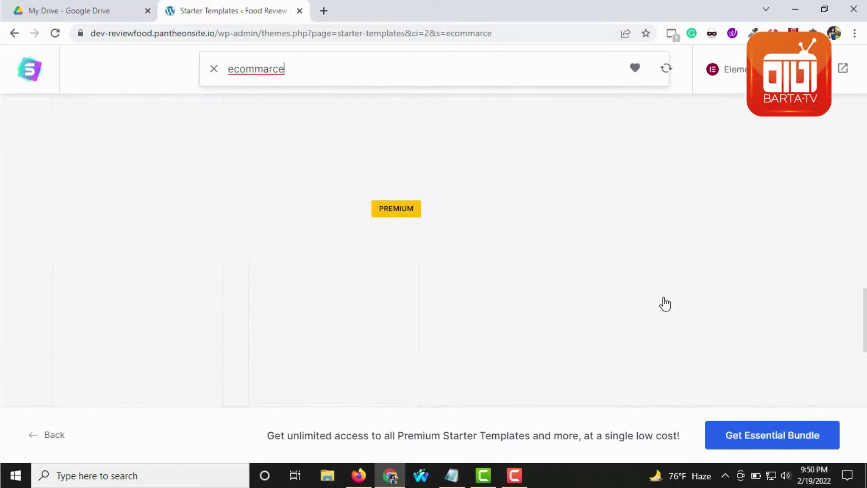
scroll(668, 312, "up", 6)
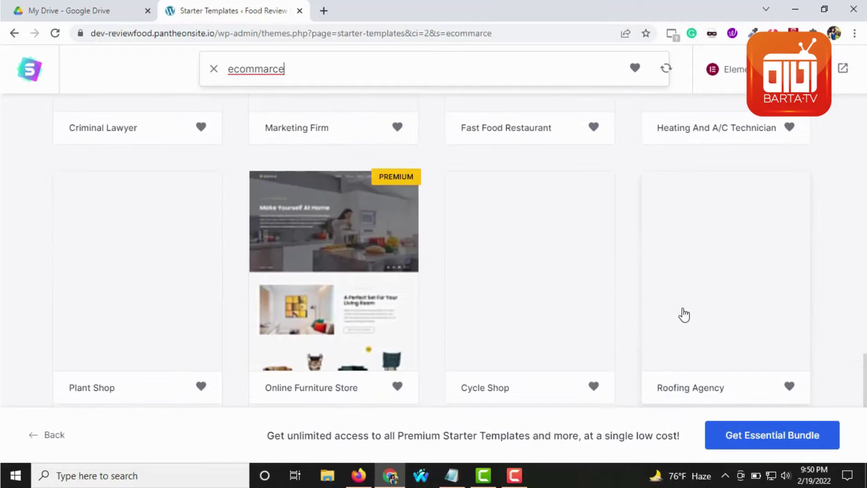
scroll(666, 306, "down", 4)
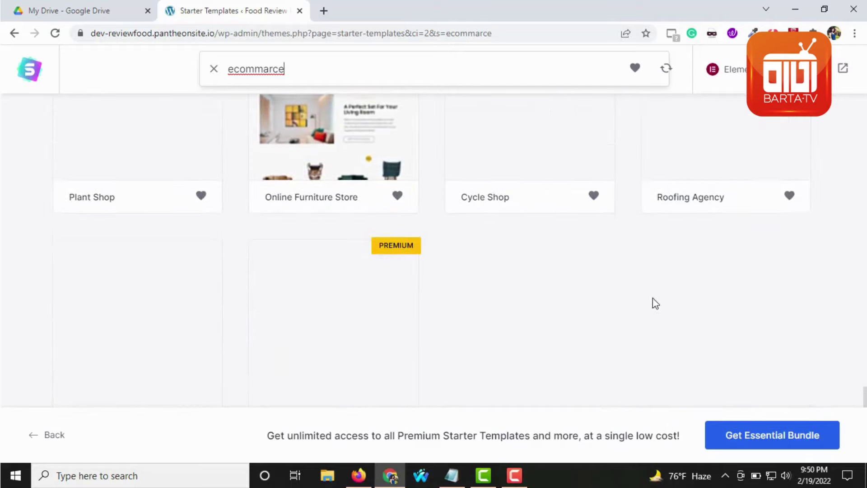
scroll(310, 311, "down", 1)
scroll(309, 321, "up", 15)
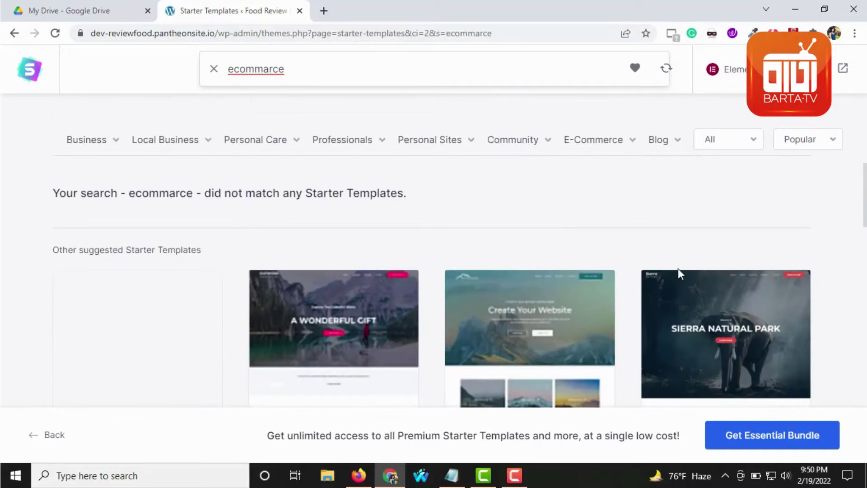
scroll(500, 261, "down", 1)
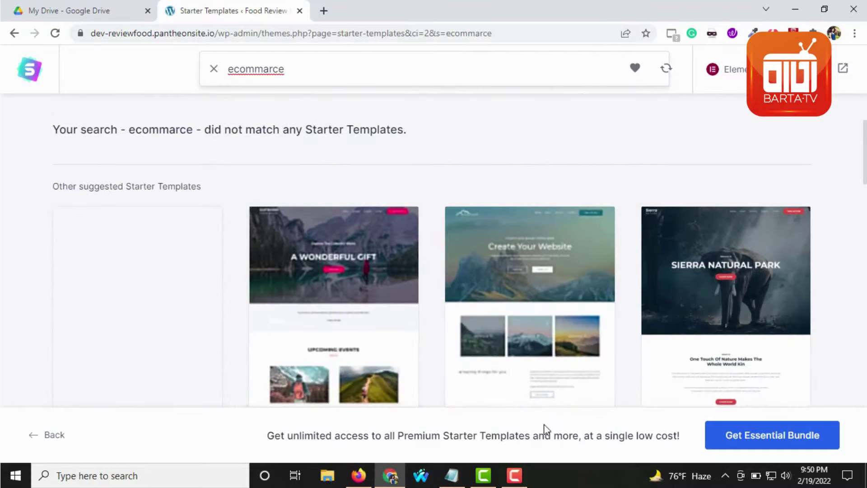
left_click(514, 475)
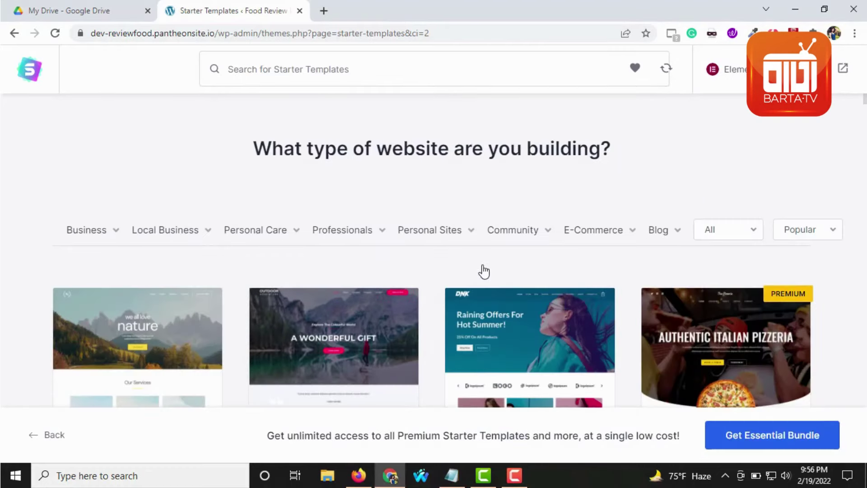
left_click(516, 479)
left_click(514, 476)
left_click(514, 476)
left_click(514, 476)
- Filter the starter templates to the Clothing store type in the E-Commerce category
scroll(426, 269, "down", 8)
scroll(425, 269, "up", 8)
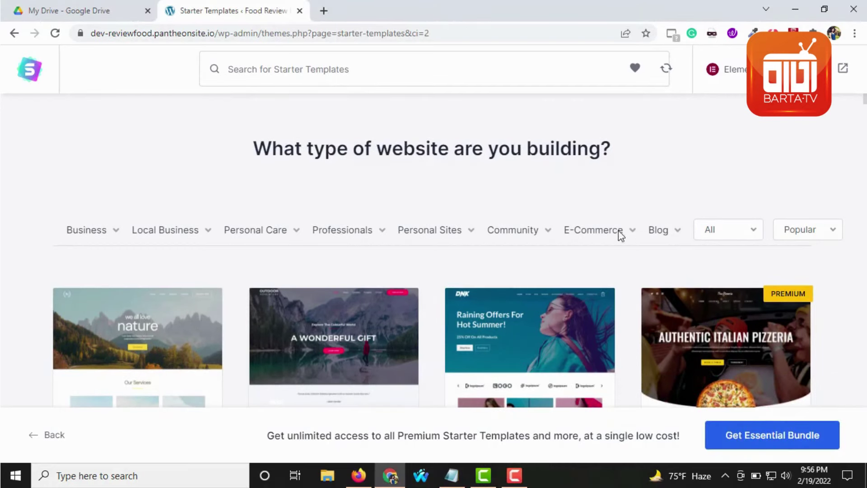
mouse_move(610, 277)
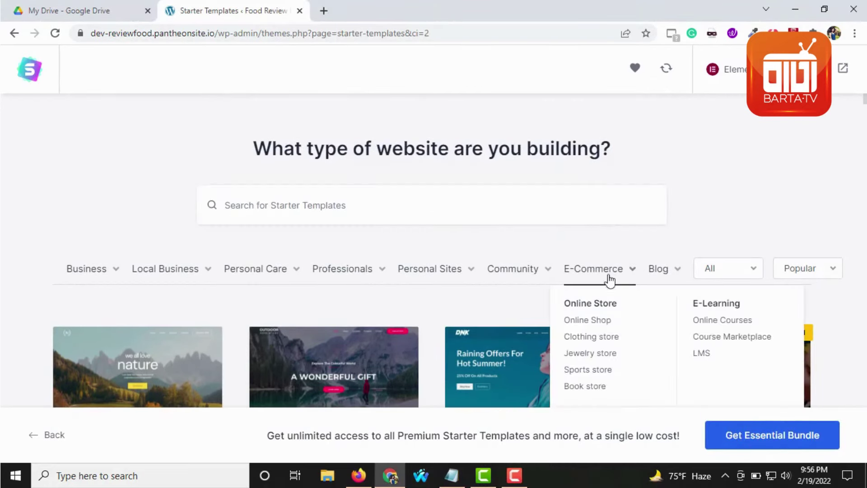
left_click(595, 343)
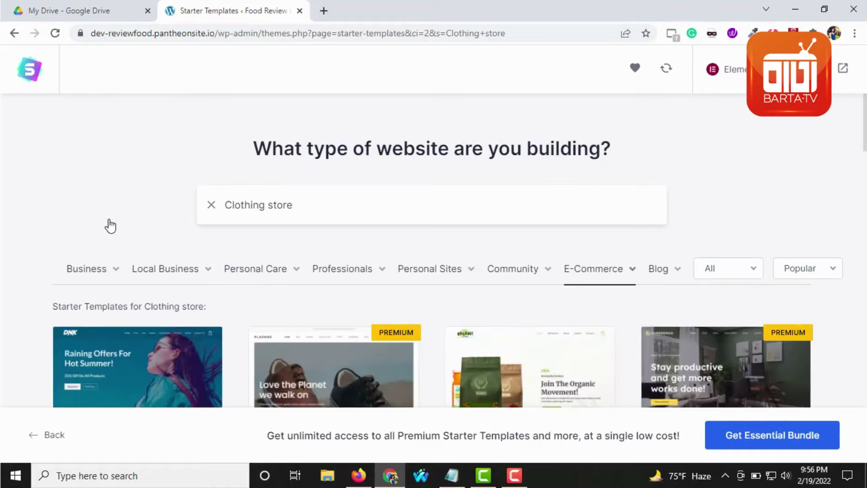
- Select the free Custom Printing template among the clothing store templates and look over its preview
scroll(110, 226, "down", 8)
scroll(482, 252, "up", 1)
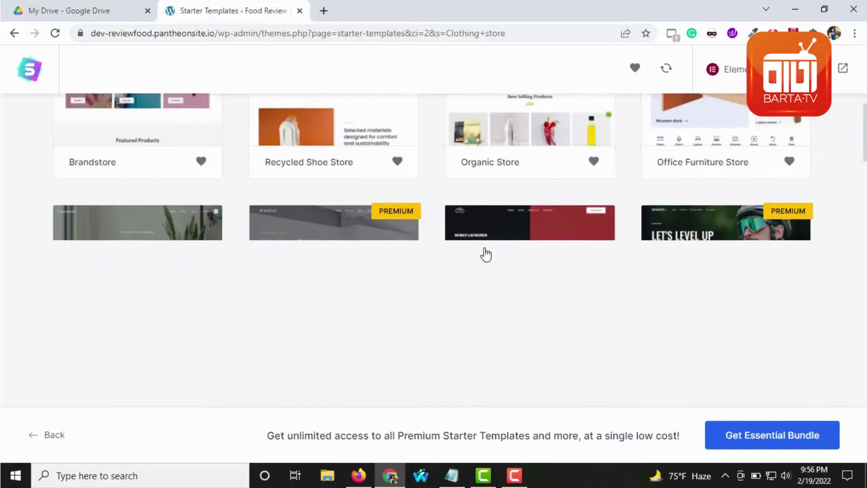
scroll(245, 271, "down", 5)
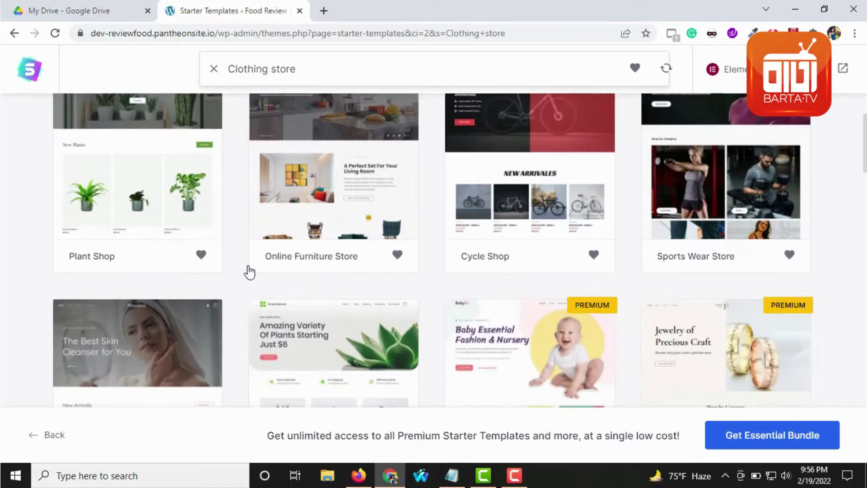
scroll(732, 277, "down", 3)
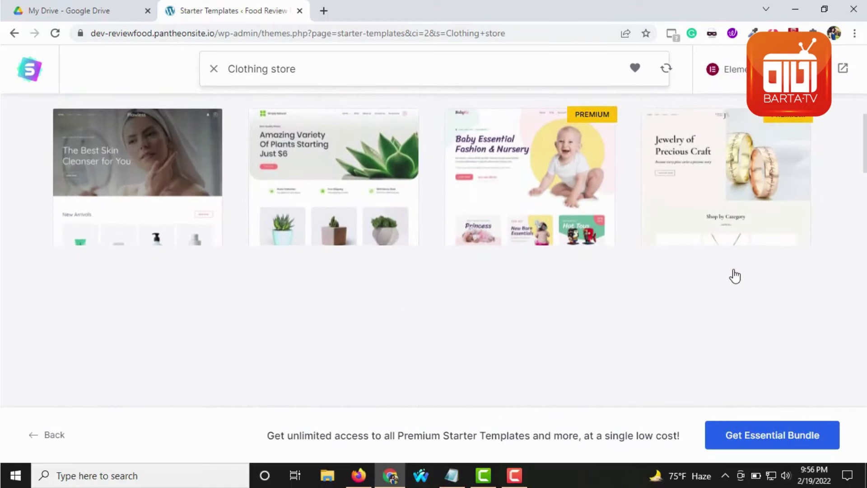
scroll(734, 276, "down", 10)
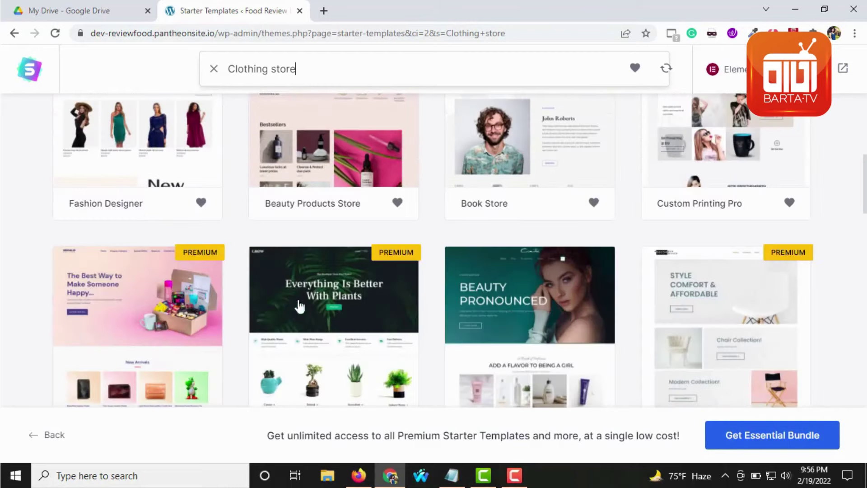
scroll(782, 316, "down", 5)
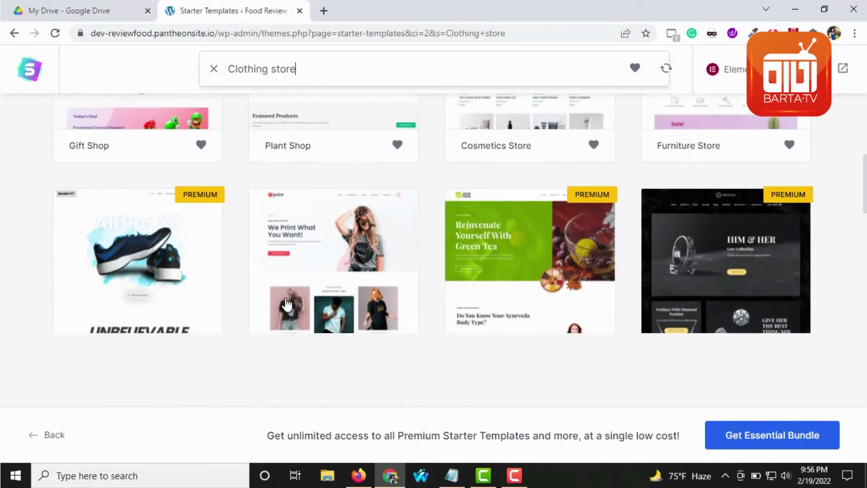
scroll(323, 246, "down", 3)
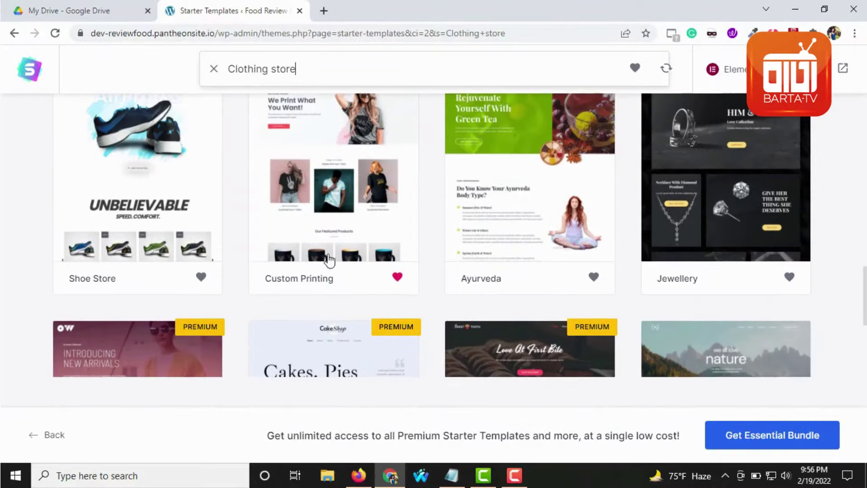
left_click(332, 186)
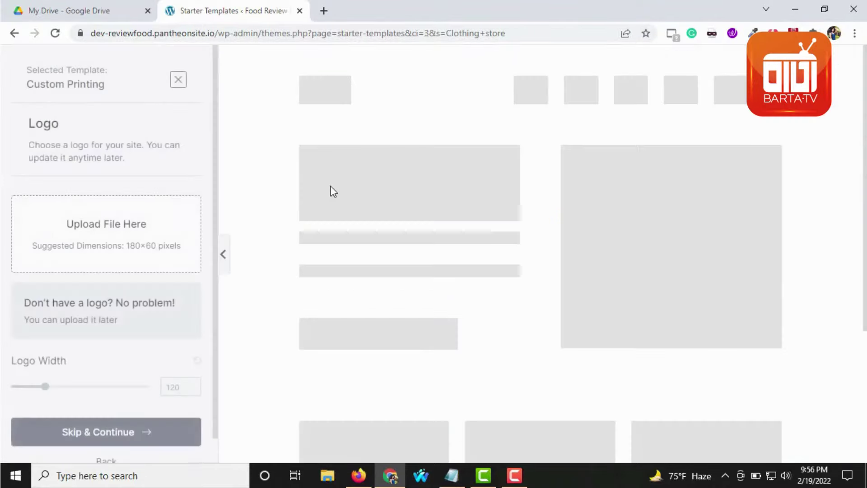
scroll(481, 253, "down", 4)
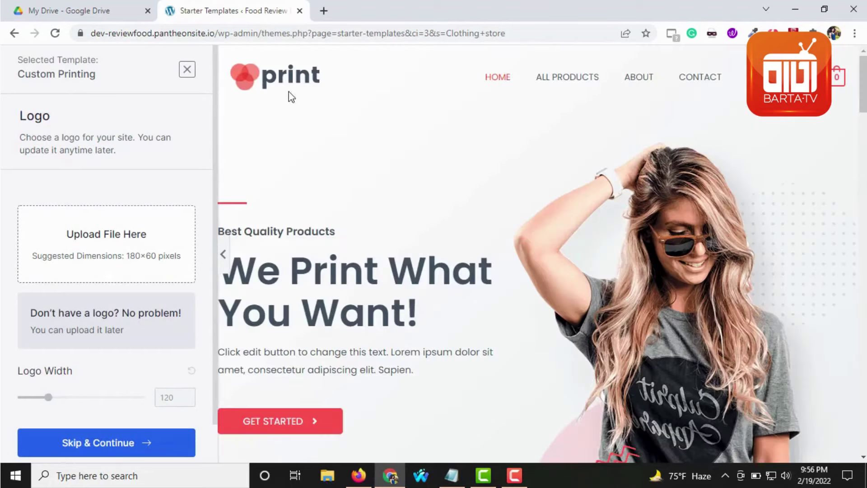
scroll(341, 304, "down", 2)
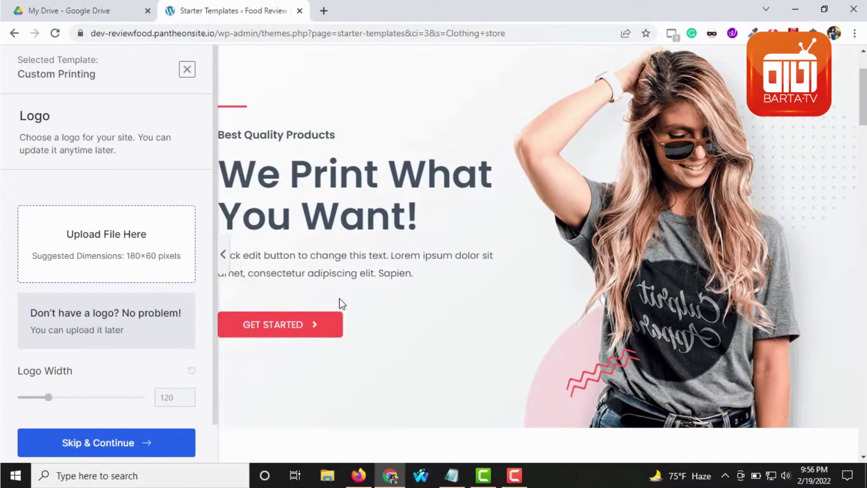
- Examine the Custom Printing template preview from its header and product sections down to the footer
scroll(341, 303, "down", 6)
scroll(339, 304, "up", 8)
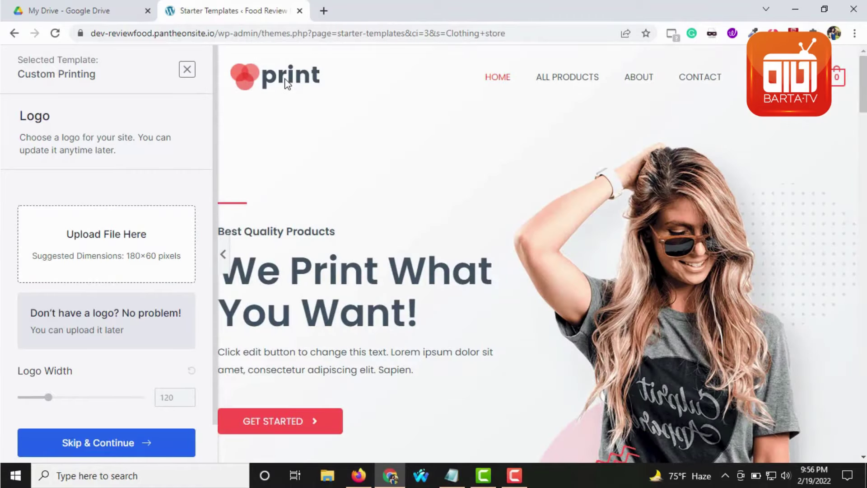
scroll(309, 238, "down", 15)
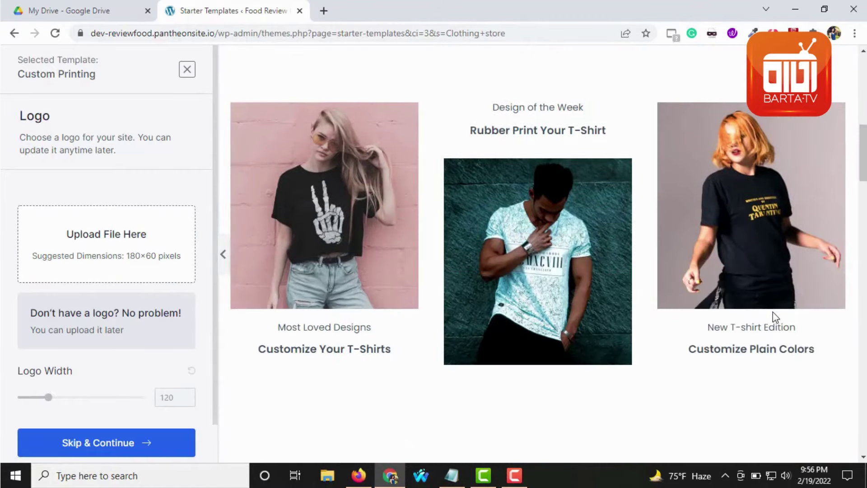
scroll(766, 336, "down", 15)
scroll(557, 262, "up", 5)
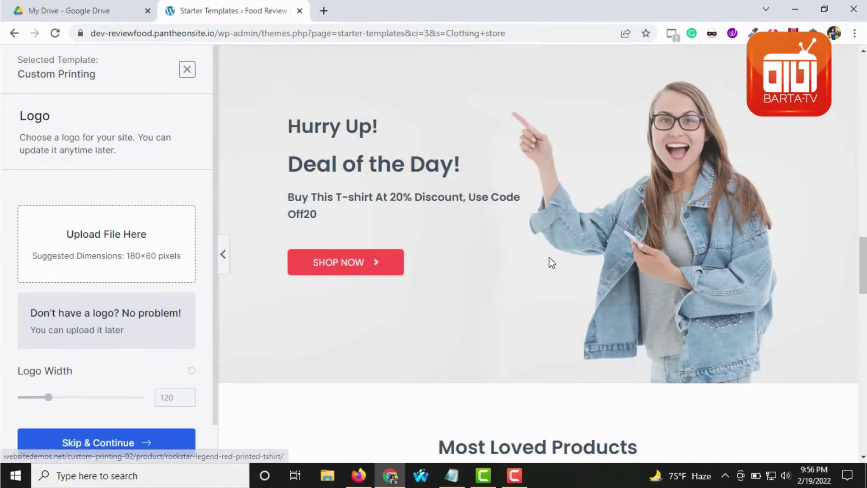
scroll(380, 263, "down", 7)
scroll(697, 280, "down", 10)
scroll(703, 284, "up", 6)
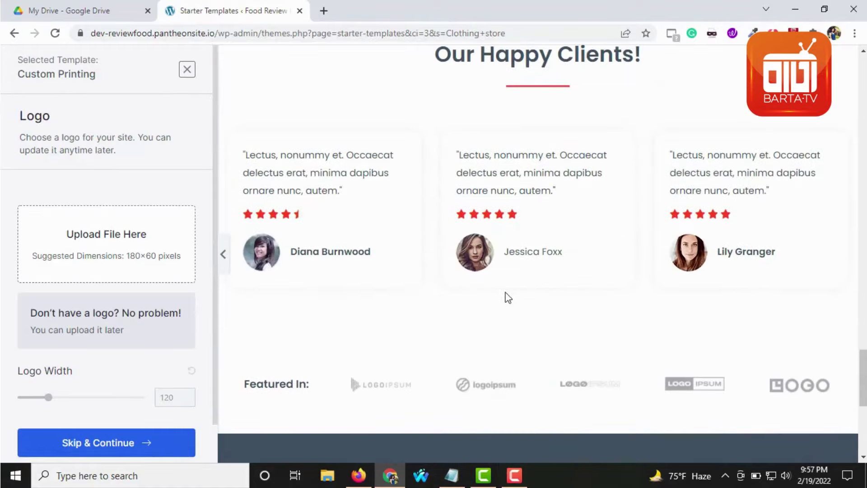
scroll(341, 294, "up", 4)
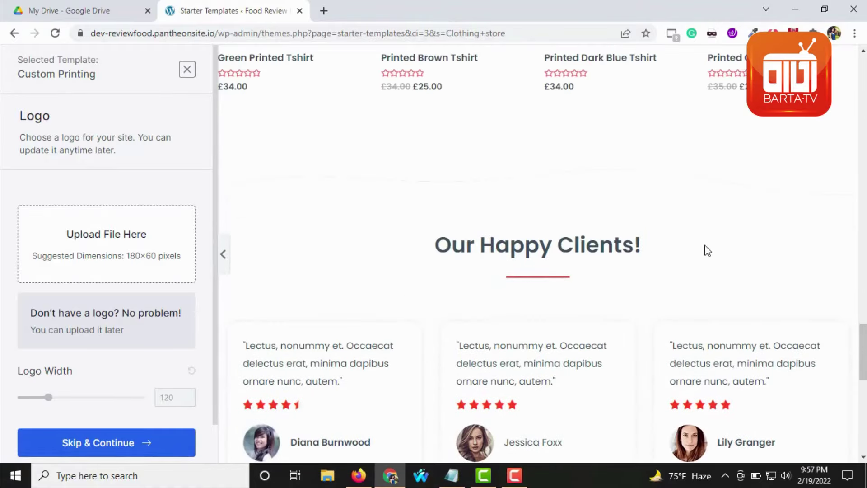
scroll(643, 391, "down", 10)
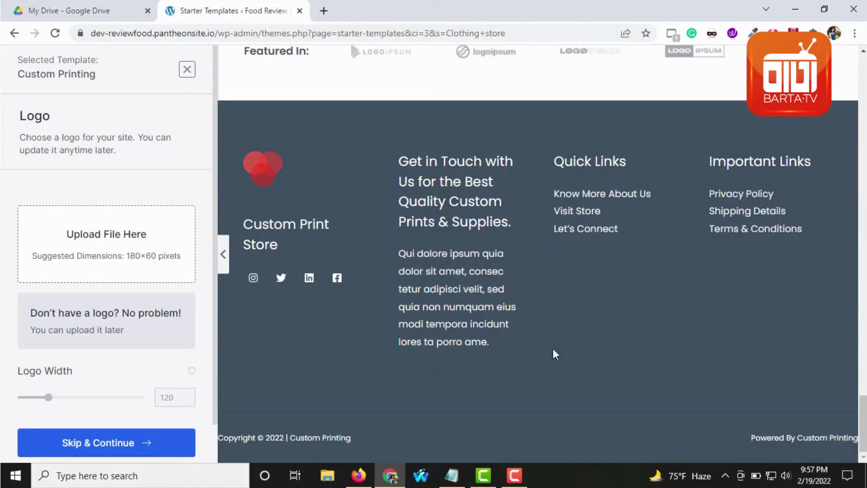
- Skip the logo upload and continue with the template's default colors and Poppins fonts
scroll(106, 387, "down", 2)
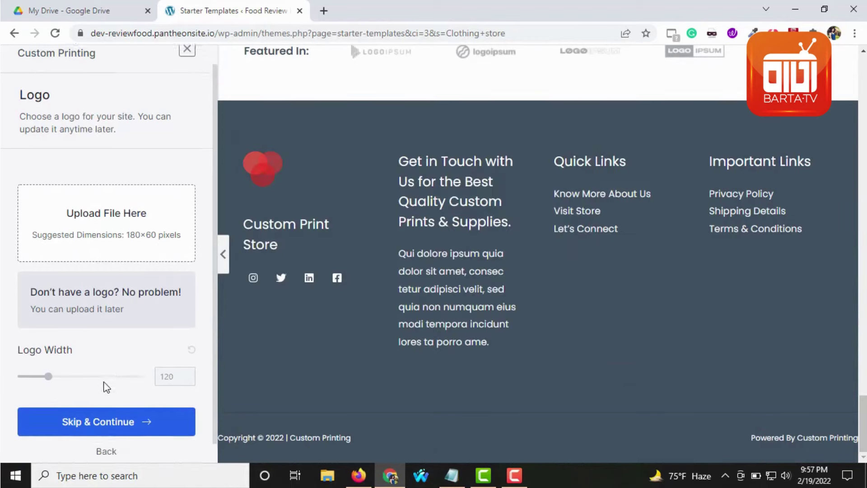
left_click(98, 403)
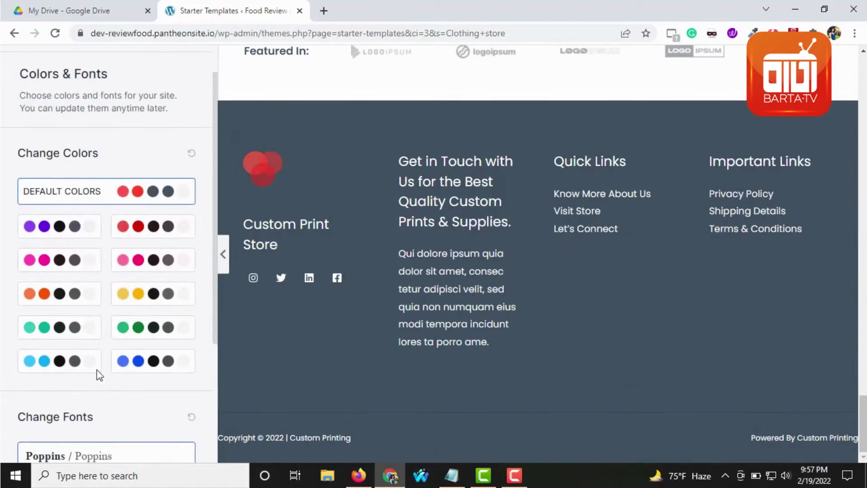
scroll(145, 334, "down", 3)
scroll(144, 335, "down", 2)
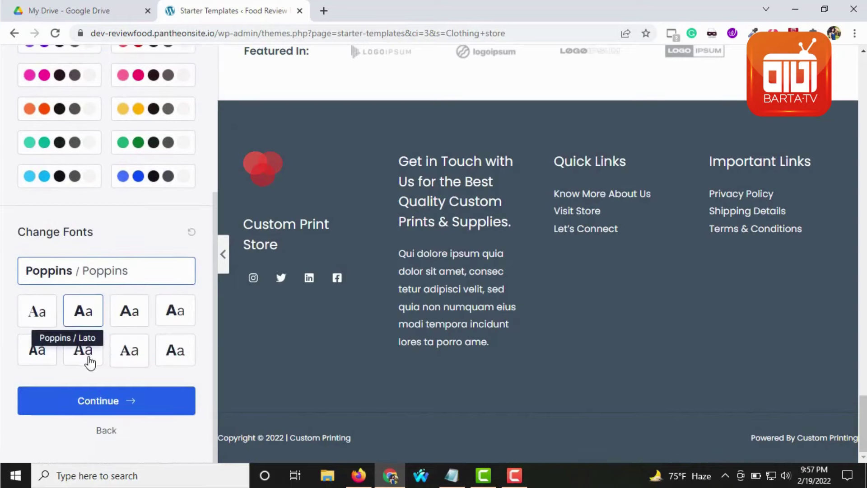
left_click(106, 405)
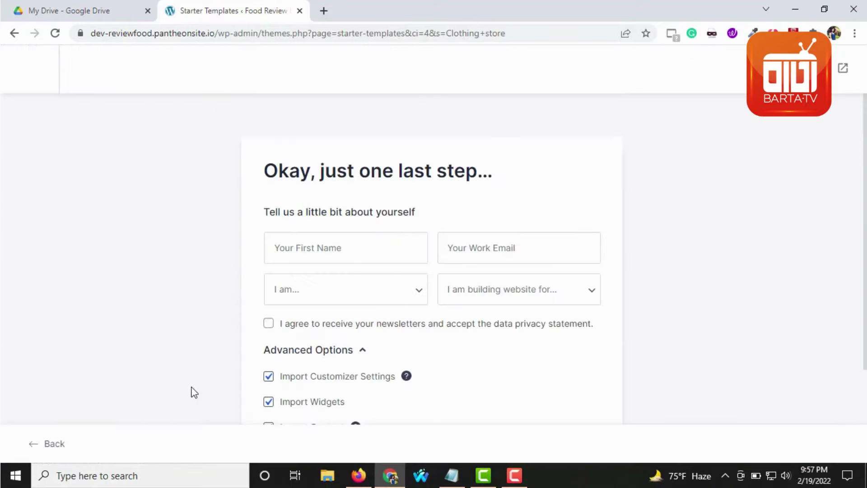
- Fill in the first name and the work email in the form about yourself
left_click(339, 249)
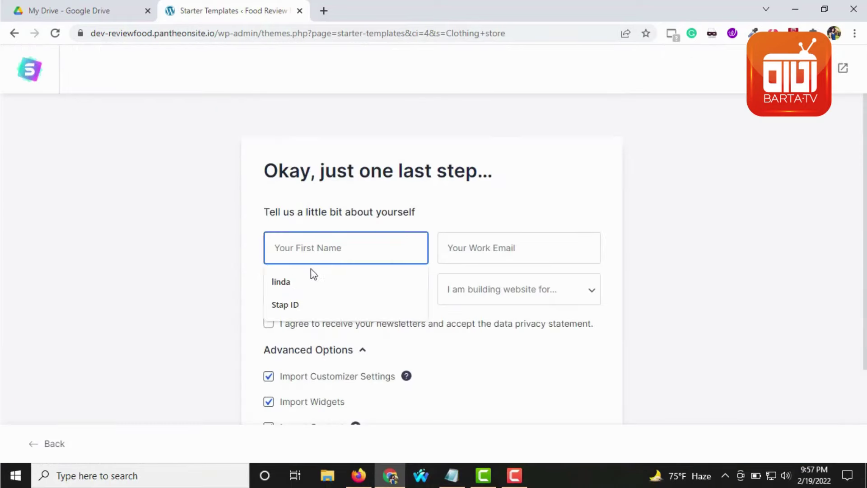
left_click(286, 282)
left_click(527, 252)
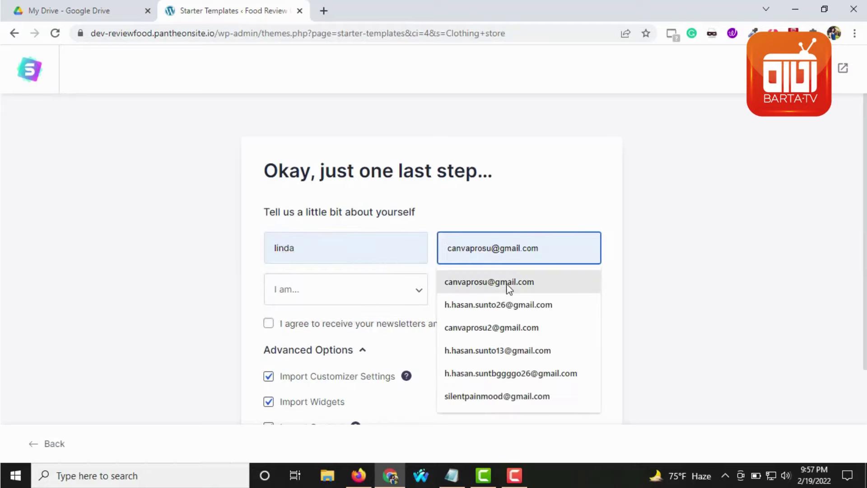
left_click(505, 332)
left_click_drag(561, 248, 221, 255)
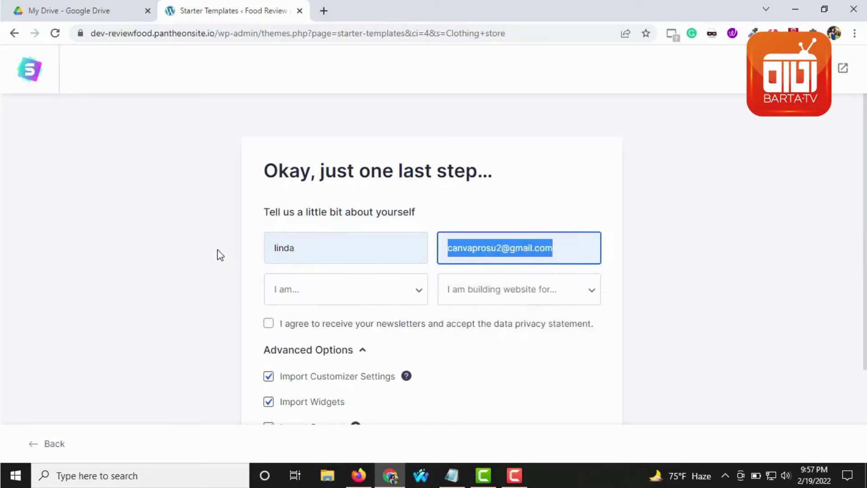
type("s")
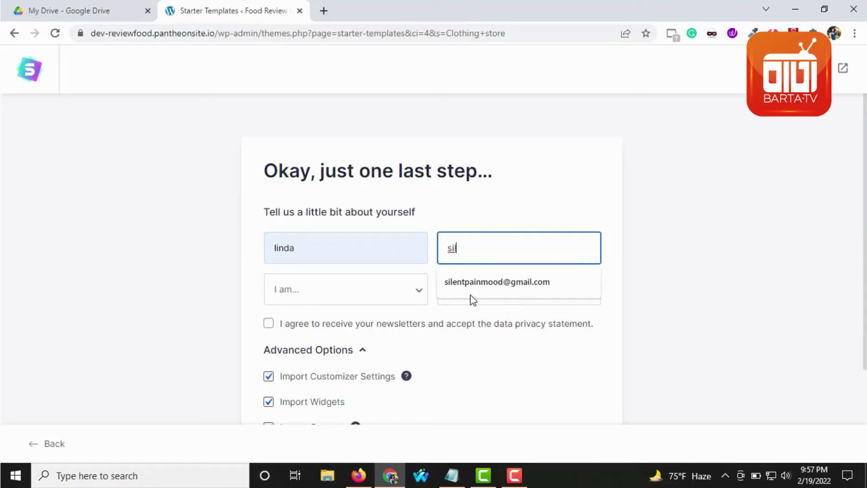
type("il")
left_click(474, 284)
- Set the experience level to Expert and the website's purpose to Myself/My Company, and accept the newsletter and privacy statement
left_click(344, 292)
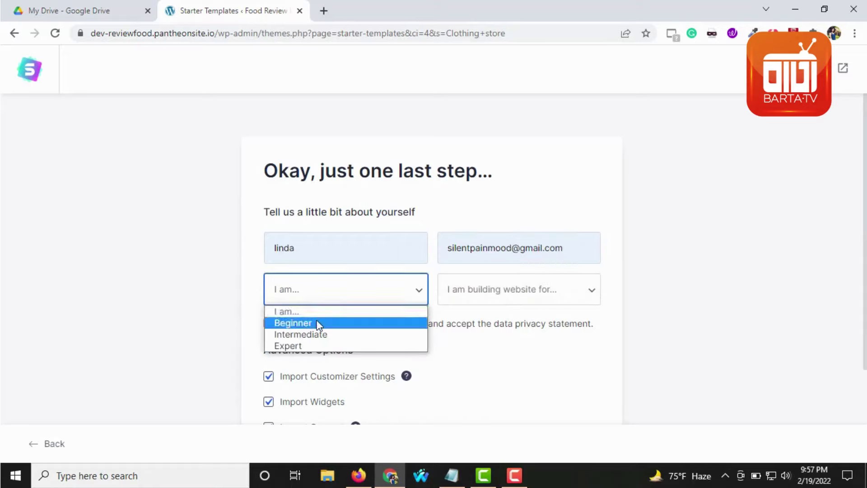
left_click(288, 346)
left_click(510, 295)
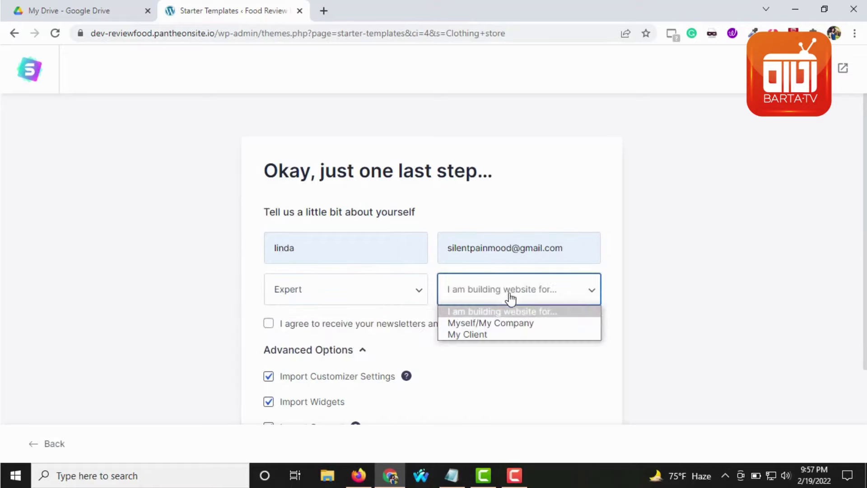
left_click(479, 324)
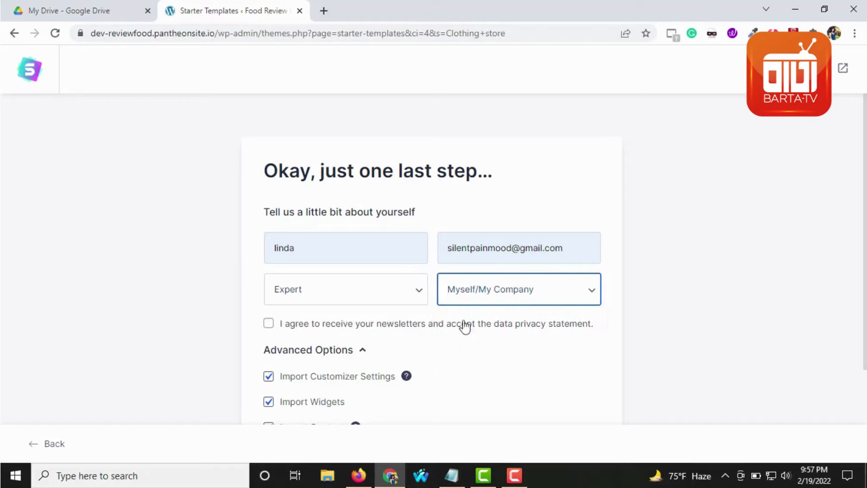
scroll(300, 296, "down", 3)
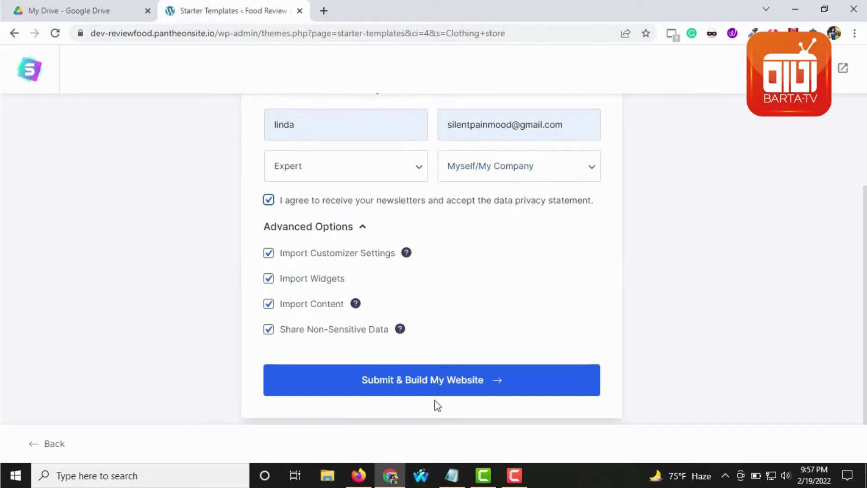
- Replace the first name with the site owner's own and submit the form to build the website
scroll(437, 404, "up", 3)
left_click_drag(325, 253, 101, 245)
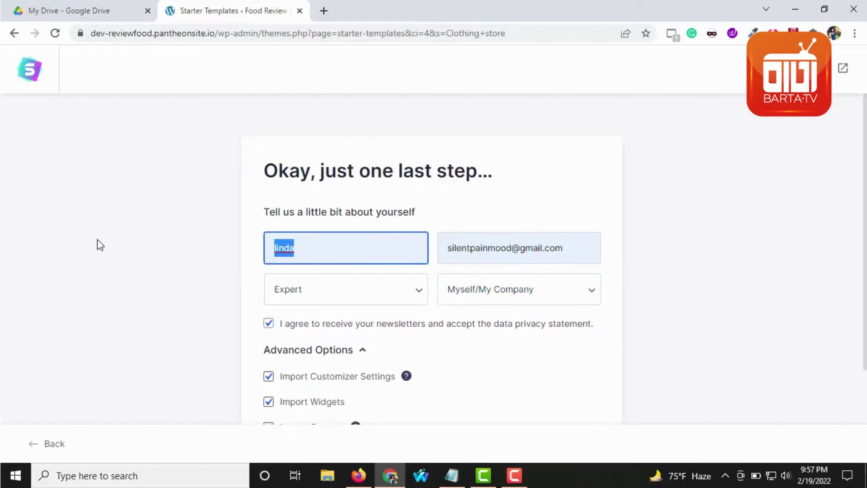
type("Sunt")
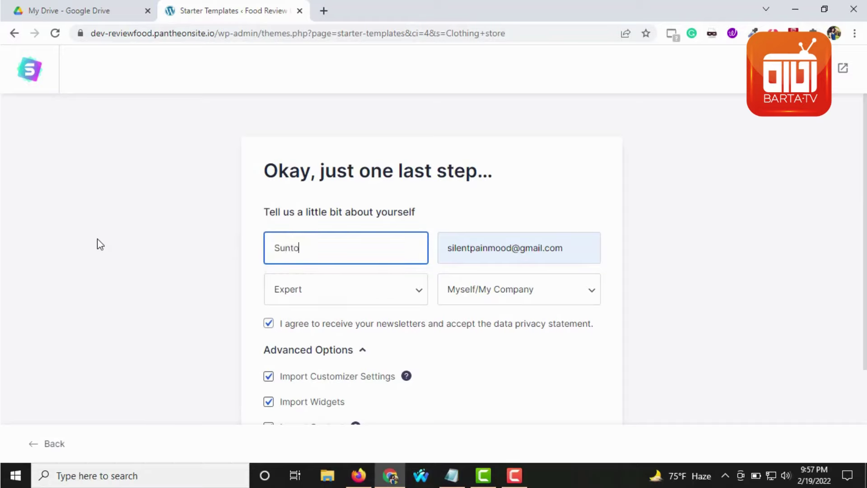
type("o")
scroll(412, 267, "down", 3)
left_click(423, 381)
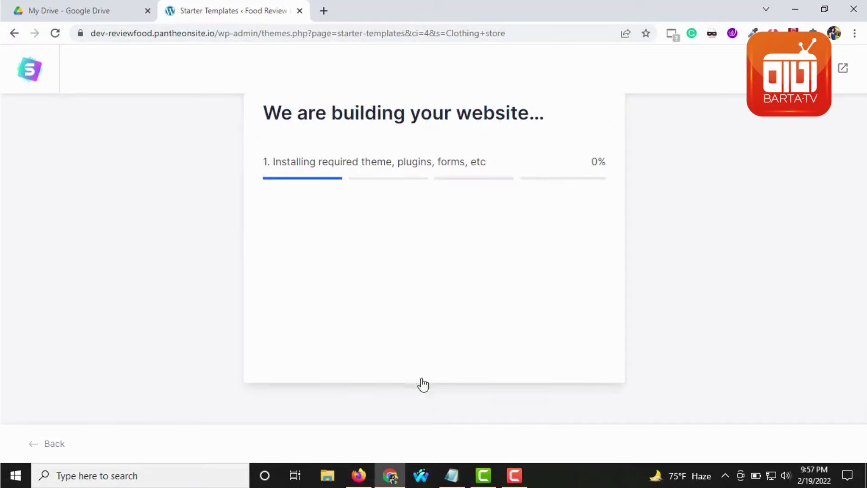
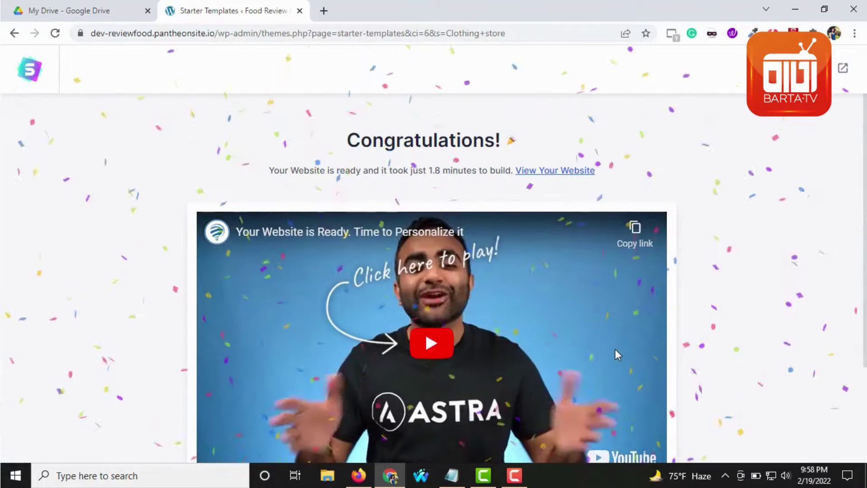
- Open the finished website from the completion page and close the Starter Templates page
scroll(618, 363, "down", 3)
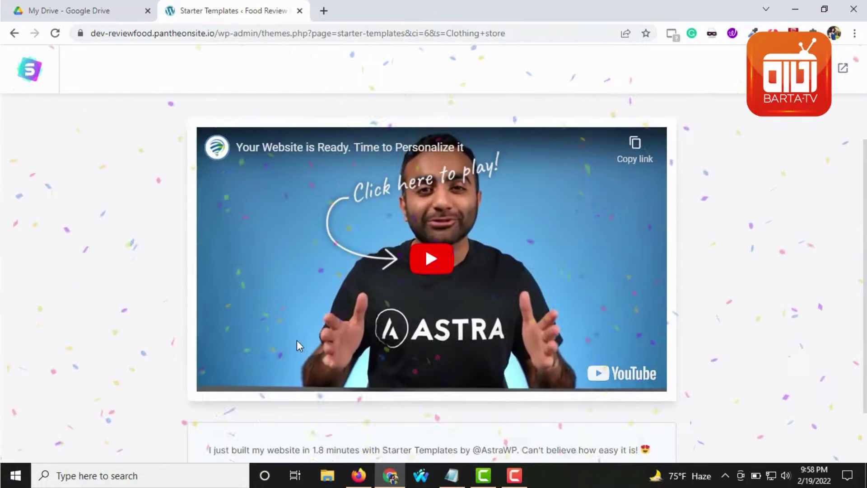
scroll(596, 412, "up", 3)
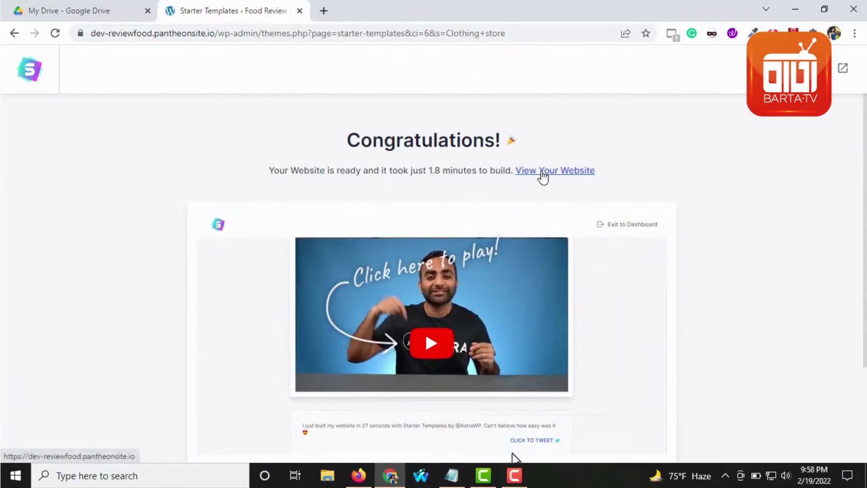
left_click(541, 172)
left_click(264, 10)
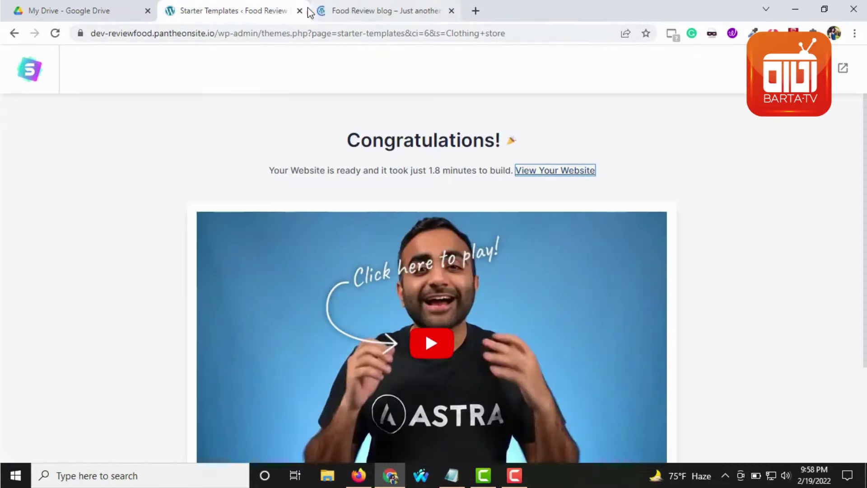
left_click(299, 11)
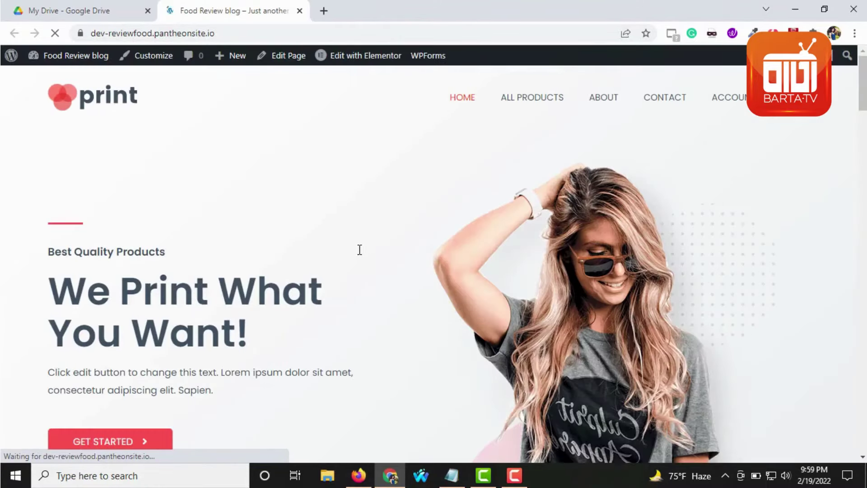
- Look over the imported homepage, including its featured products and footer
scroll(794, 277, "down", 20)
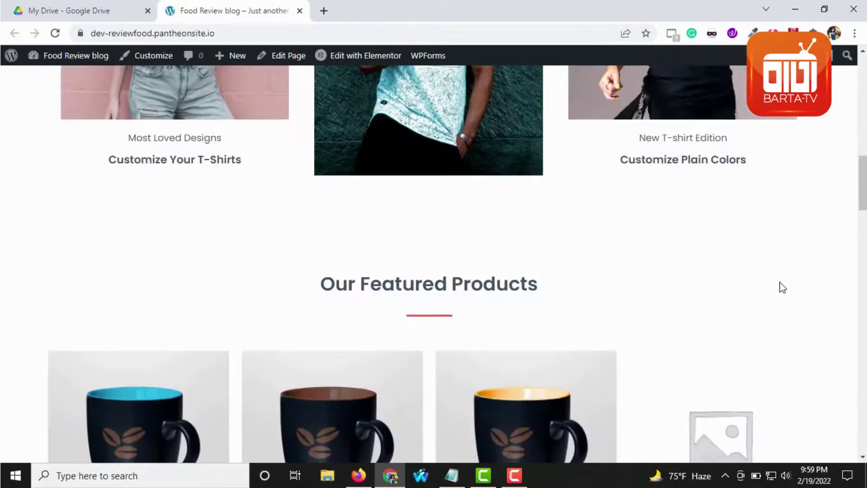
scroll(590, 261, "up", 3)
scroll(602, 281, "down", 12)
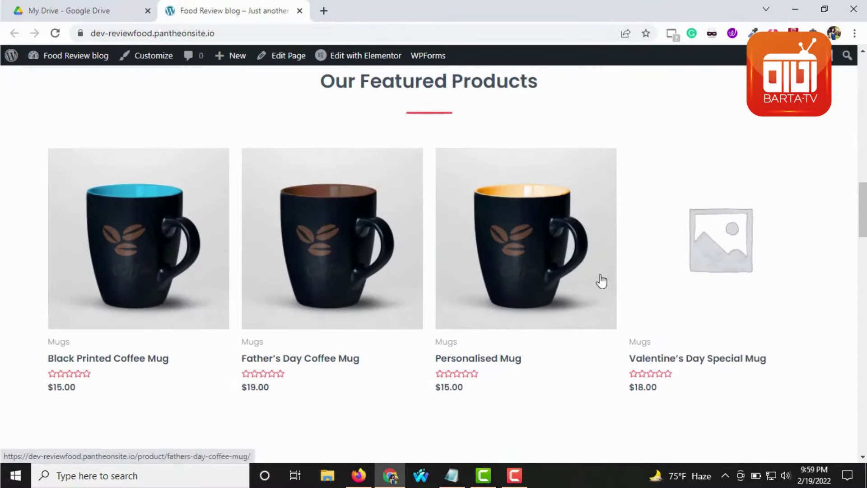
scroll(683, 294, "down", 20)
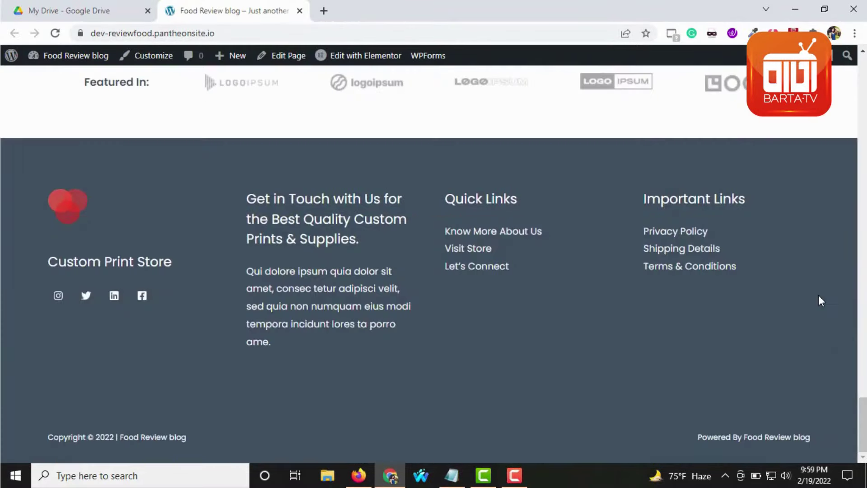
scroll(818, 300, "up", 14)
scroll(404, 310, "up", 20)
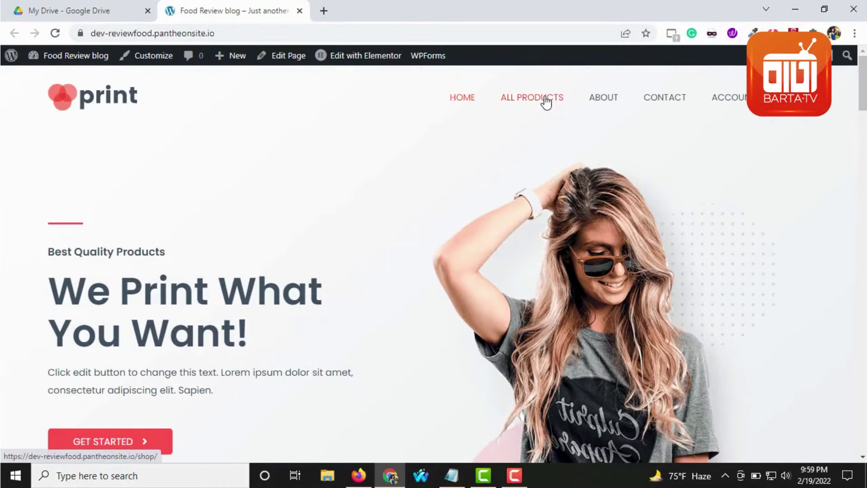
- Open the All Products page and look through the shop's product listing
mouse_move(728, 97)
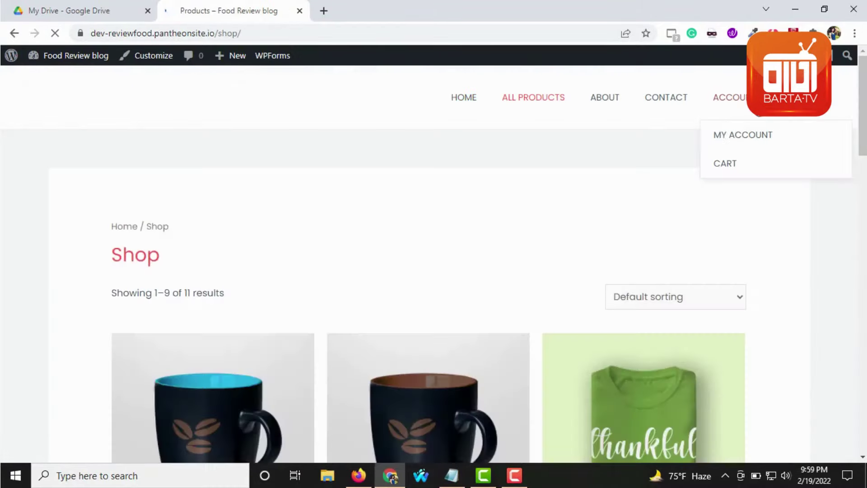
scroll(321, 217, "down", 20)
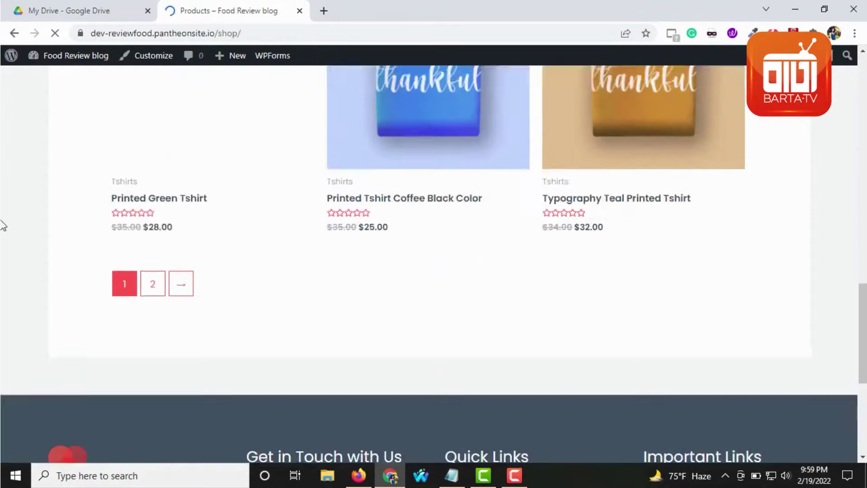
scroll(551, 224, "up", 20)
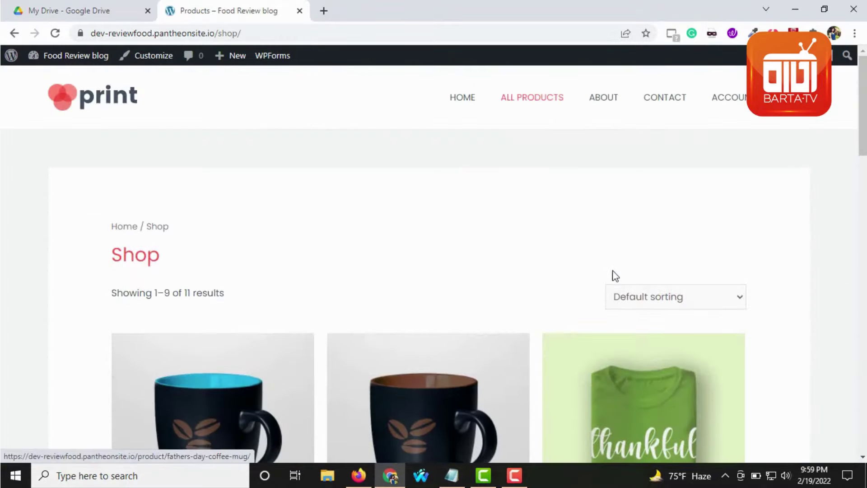
- Open the About page and look over its introduction and feature sections
left_click(663, 98)
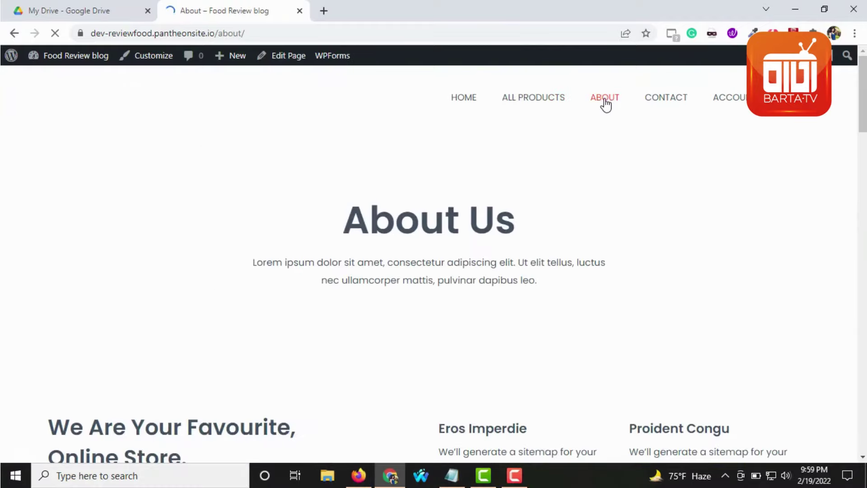
scroll(546, 170, "down", 6)
scroll(549, 194, "up", 5)
scroll(673, 199, "down", 5)
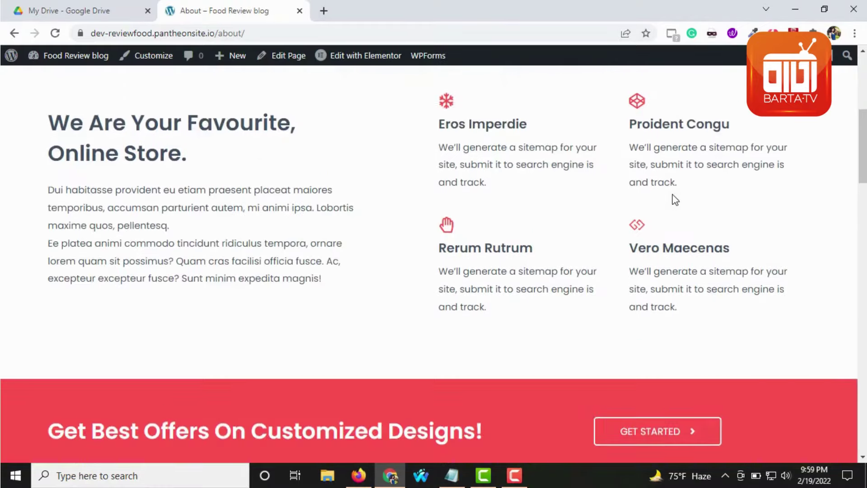
- Open the Contact page and look over its contact details and Ask Your Queries form
scroll(299, 199, "up", 2)
scroll(451, 172, "up", 3)
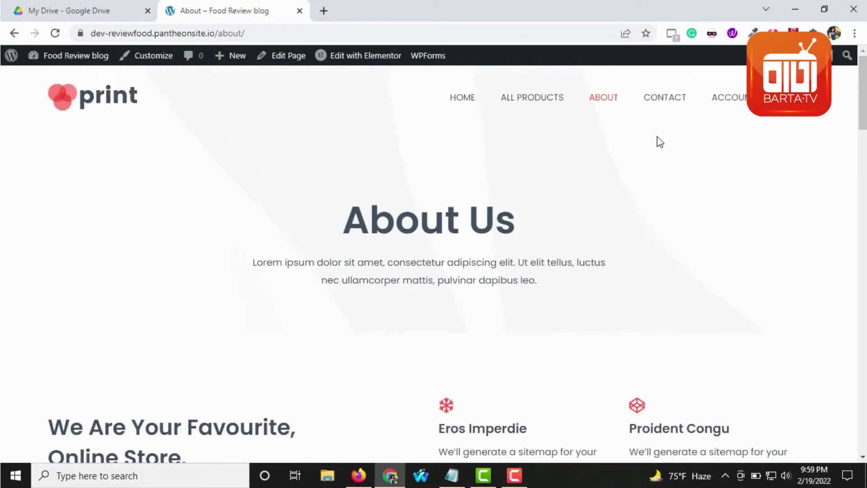
left_click(654, 98)
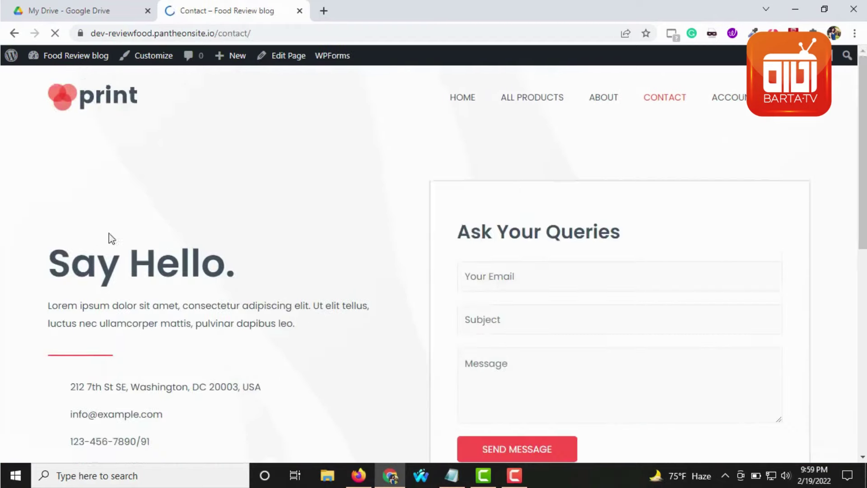
scroll(275, 271, "down", 5)
scroll(275, 271, "up", 5)
left_click(496, 277)
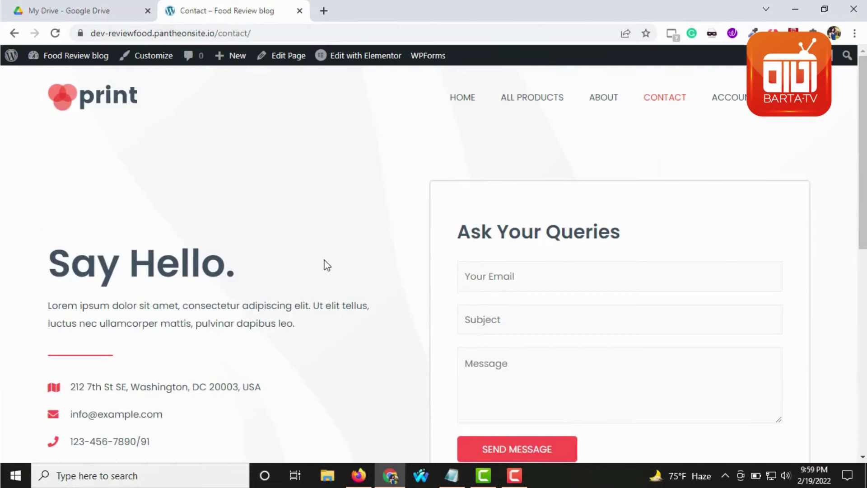
scroll(221, 251, "down", 4)
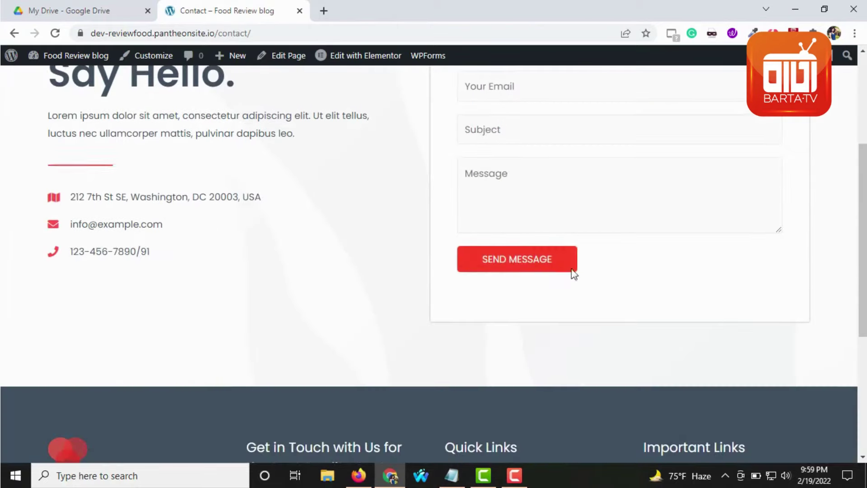
- Open the My account page from the site's navigation and look over its account sections
scroll(572, 273, "up", 4)
left_click(727, 97)
left_click(750, 135)
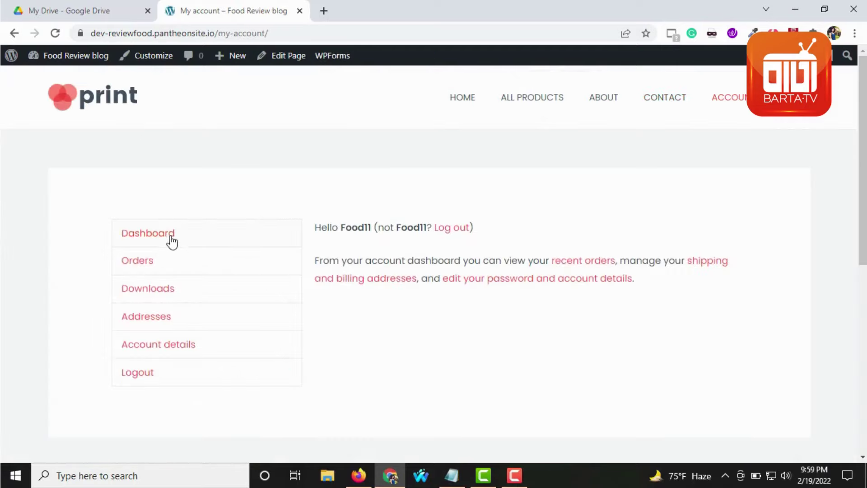
scroll(580, 285, "down", 6)
scroll(274, 297, "up", 6)
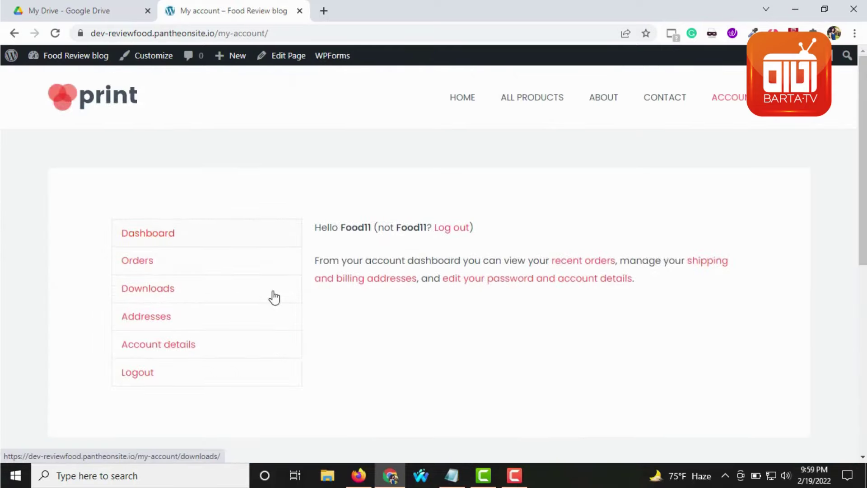
scroll(274, 297, "down", 6)
scroll(271, 290, "up", 6)
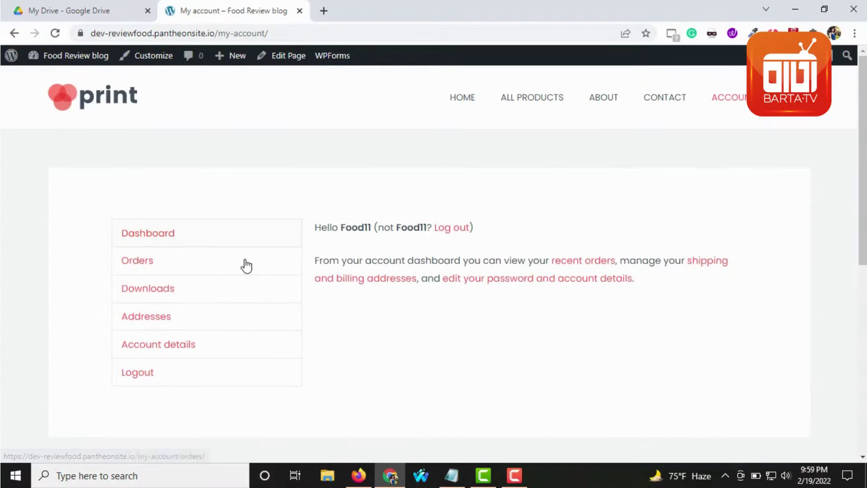
- Return to the WordPress admin dashboard and look over the installed theme under Appearance
mouse_move(65, 58)
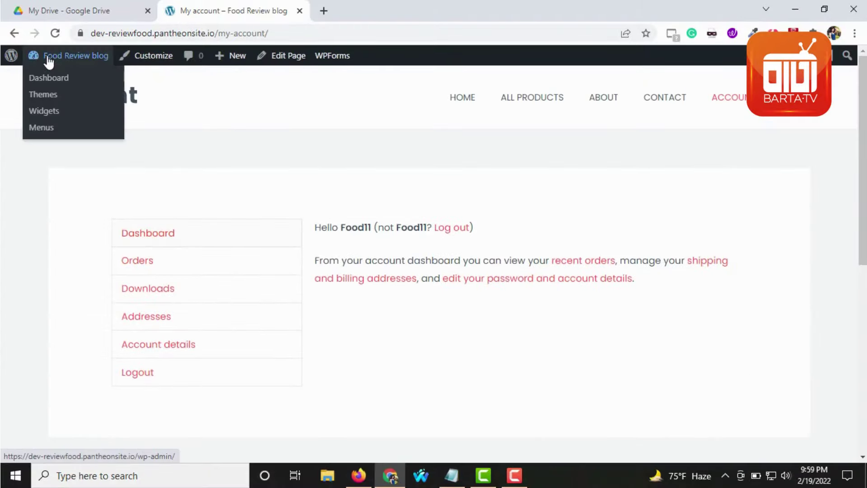
left_click(48, 60)
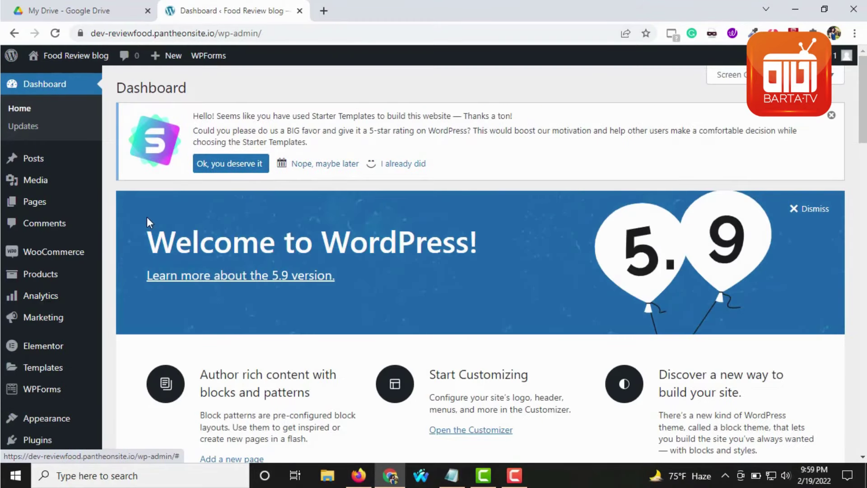
scroll(156, 210, "down", 3)
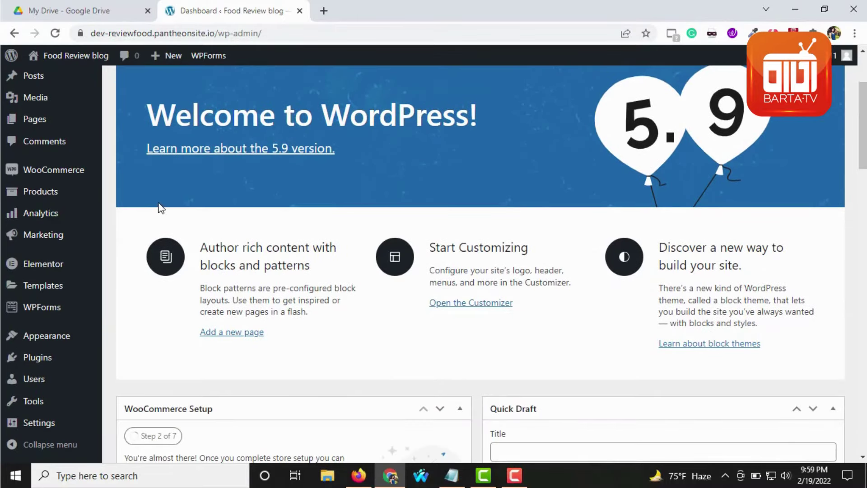
scroll(165, 221, "down", 7)
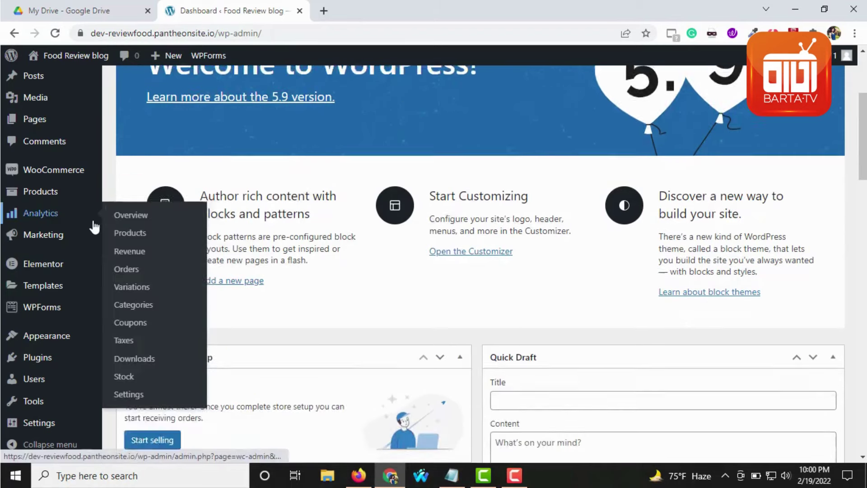
scroll(38, 328, "down", 4)
mouse_move(45, 345)
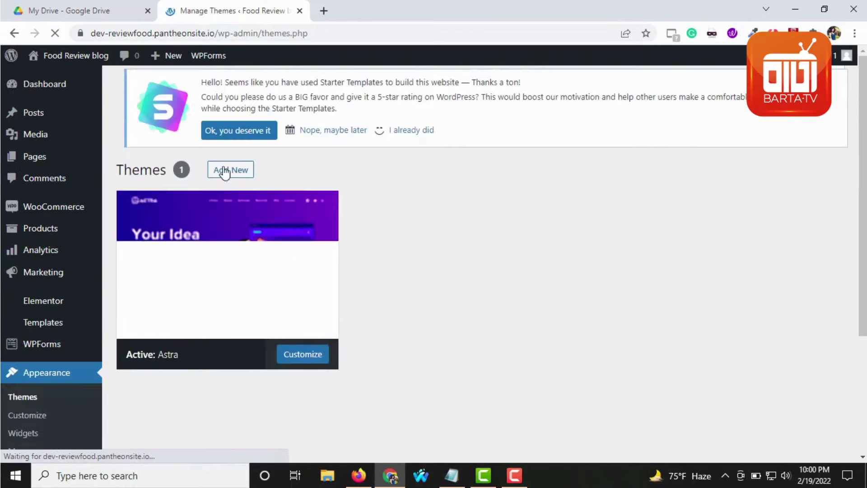
scroll(64, 372, "down", 6)
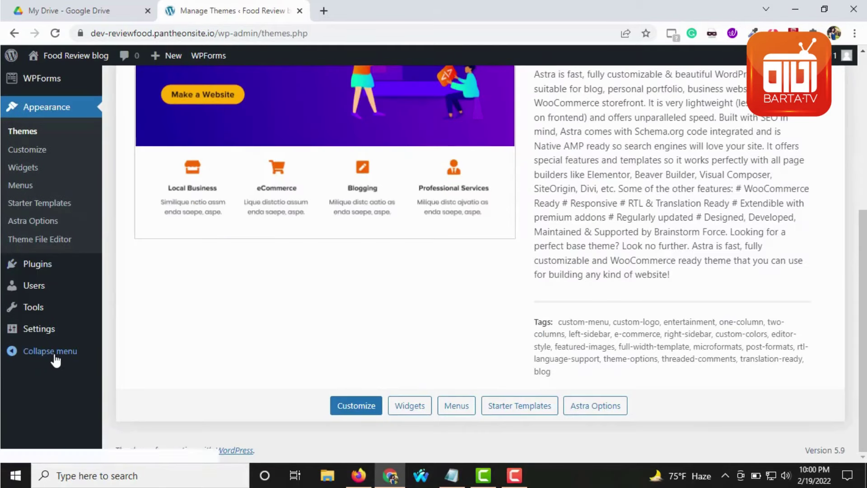
- Open the installed plugins list and look through the plugins added with the template
left_click(43, 269)
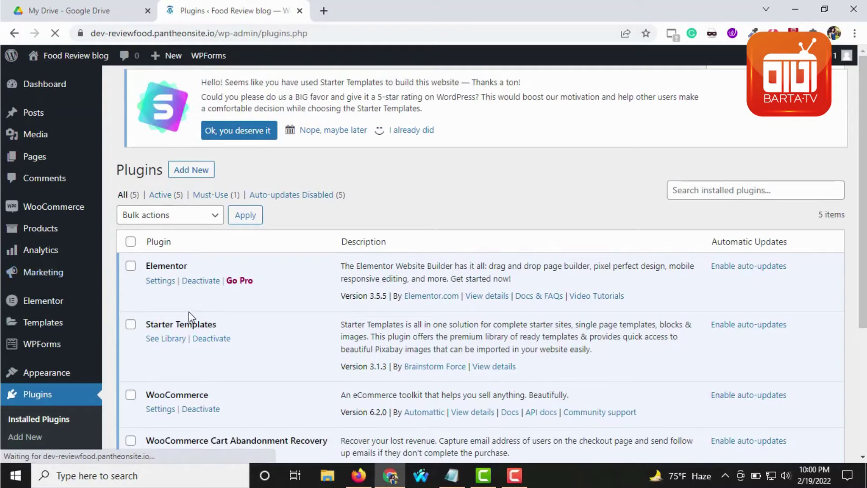
scroll(302, 302, "down", 4)
scroll(302, 302, "up", 3)
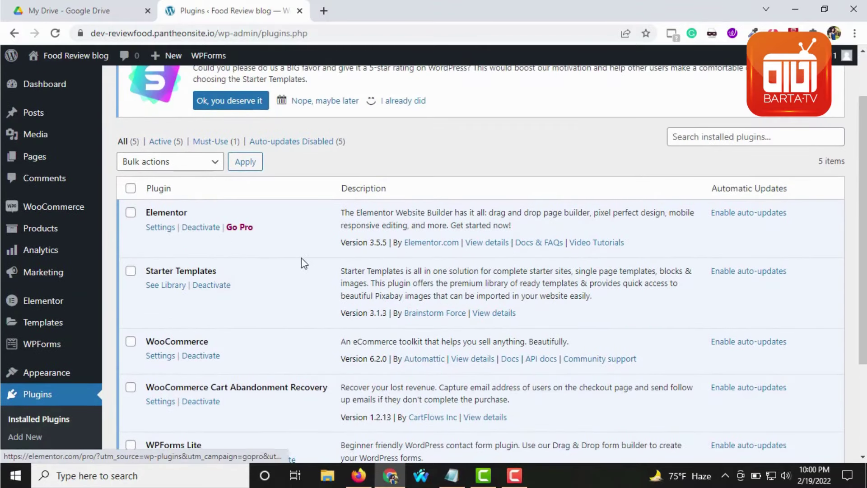
scroll(302, 260, "down", 3)
scroll(276, 253, "up", 5)
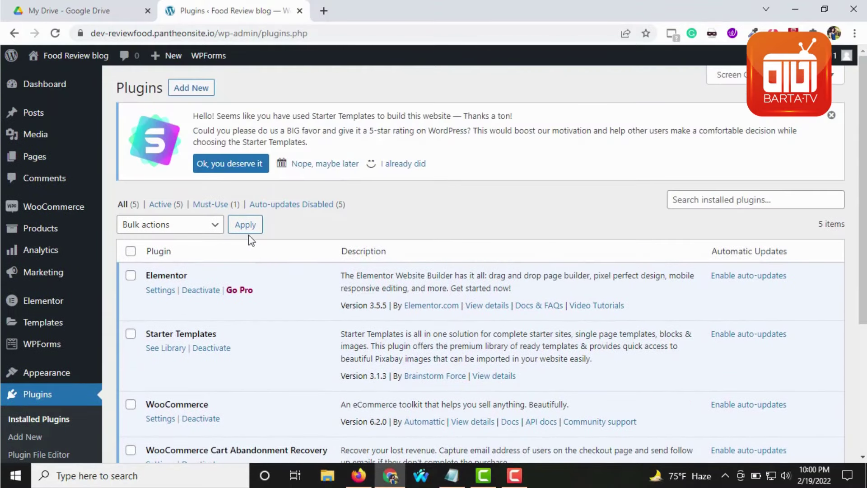
- Choose Elementor PRO WordPress Page Builder + Pro Templates-V3.6.0.zip from the Elementor folder inside Downloads > old for a new plugin upload
left_click(194, 88)
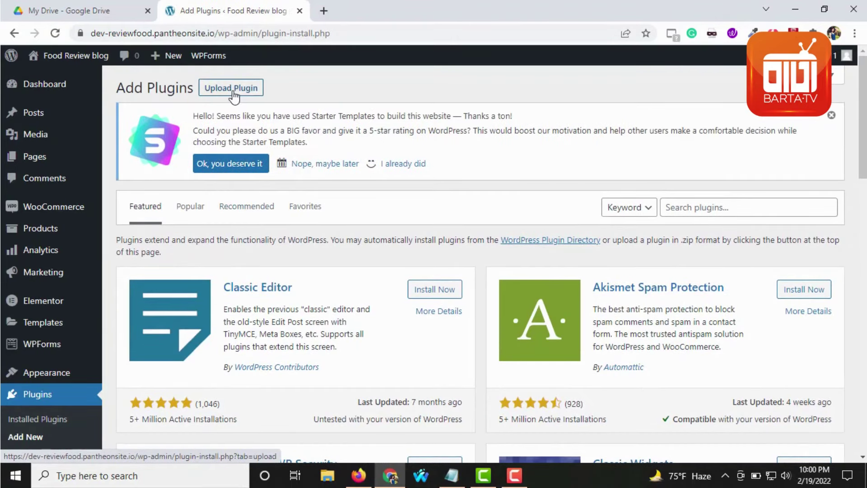
left_click(231, 88)
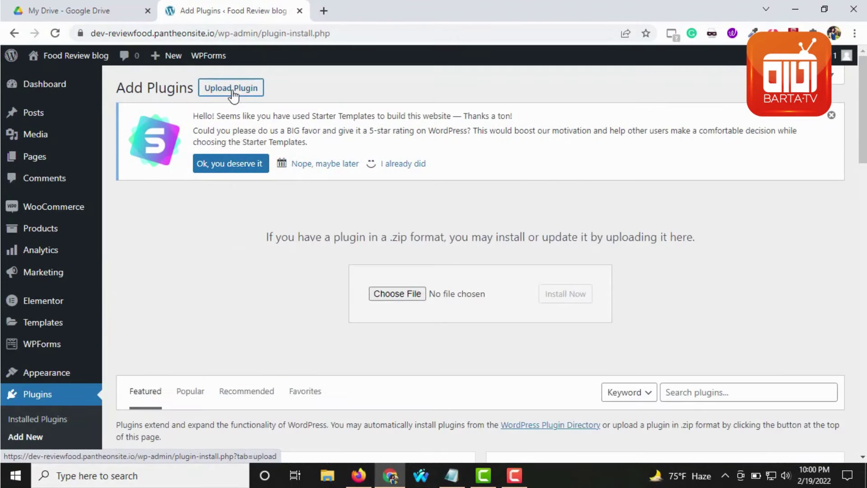
left_click(402, 301)
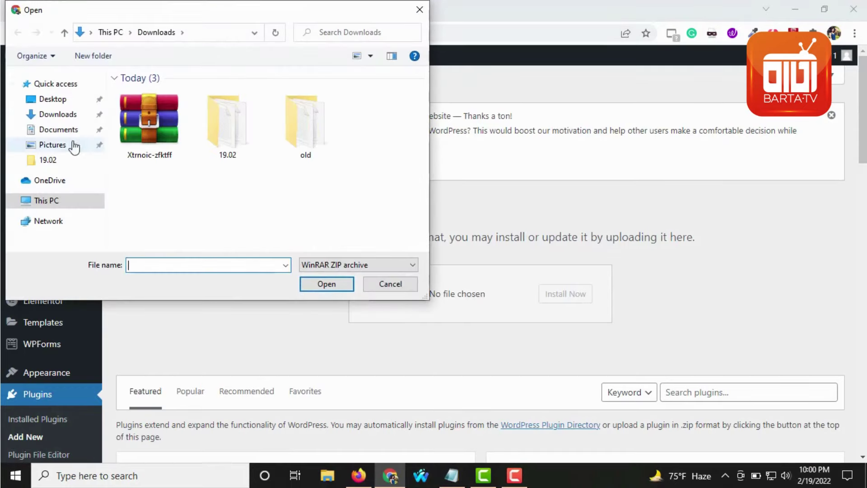
left_click(61, 204)
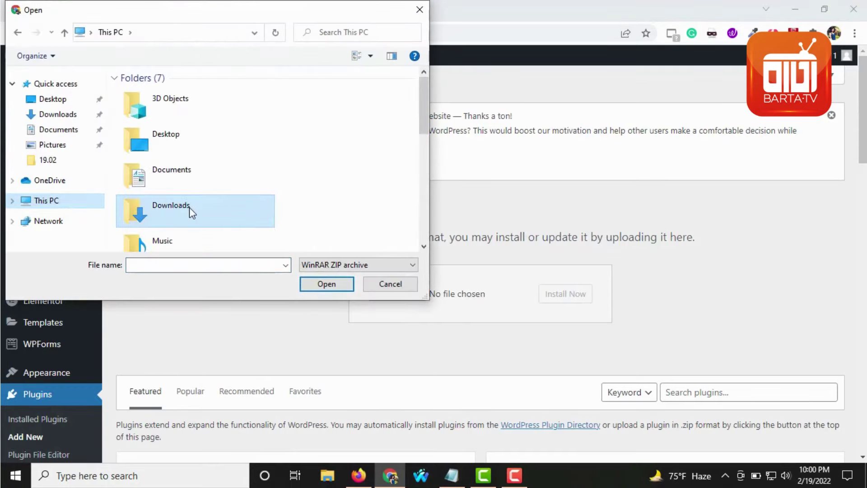
double_click(189, 207)
double_click(286, 136)
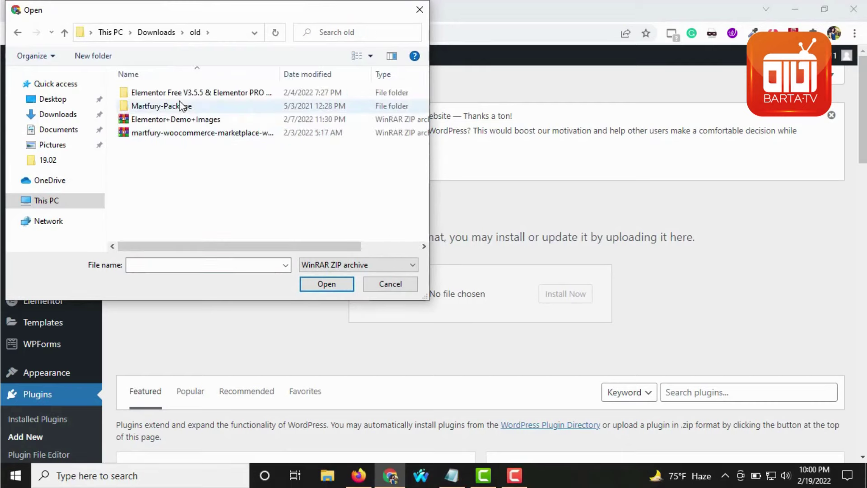
double_click(208, 92)
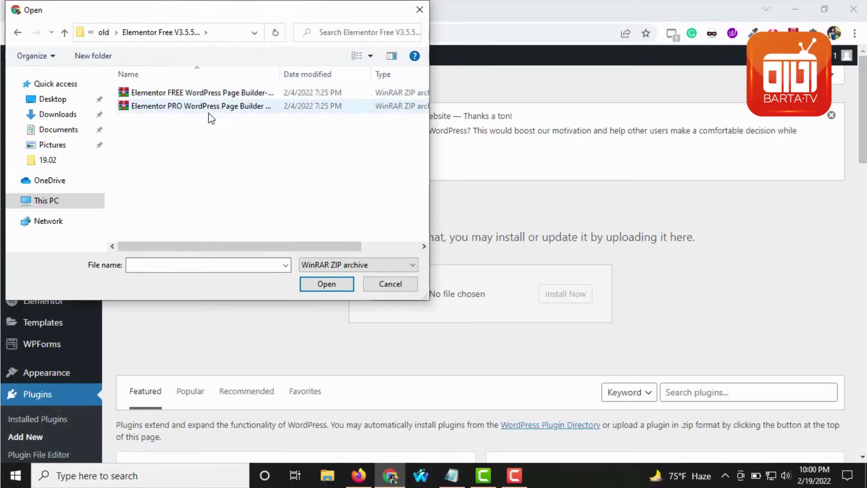
left_click(211, 108)
left_click(327, 286)
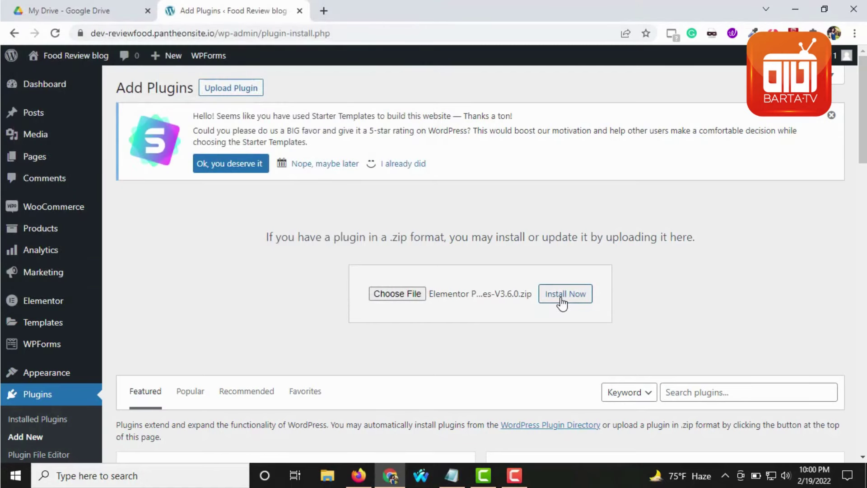
- Install the chosen Elementor PRO archive and activate the plugin
scroll(677, 251, "down", 7)
scroll(568, 237, "up", 5)
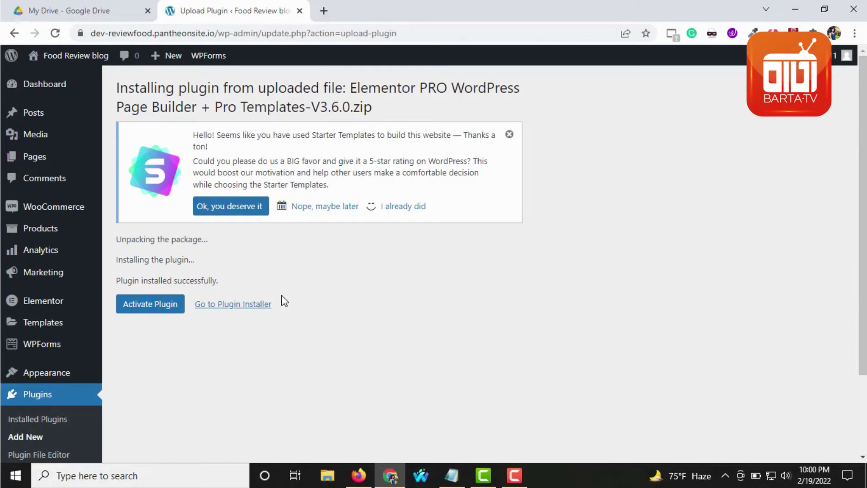
left_click(145, 310)
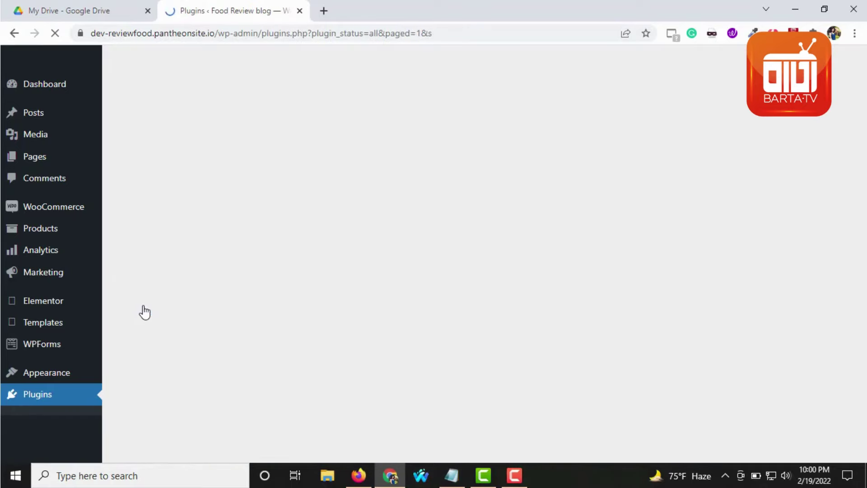
- Look through the updated plugins list, checking Elementor Pro and the other active plugins
scroll(145, 311, "down", 5)
scroll(365, 314, "up", 5)
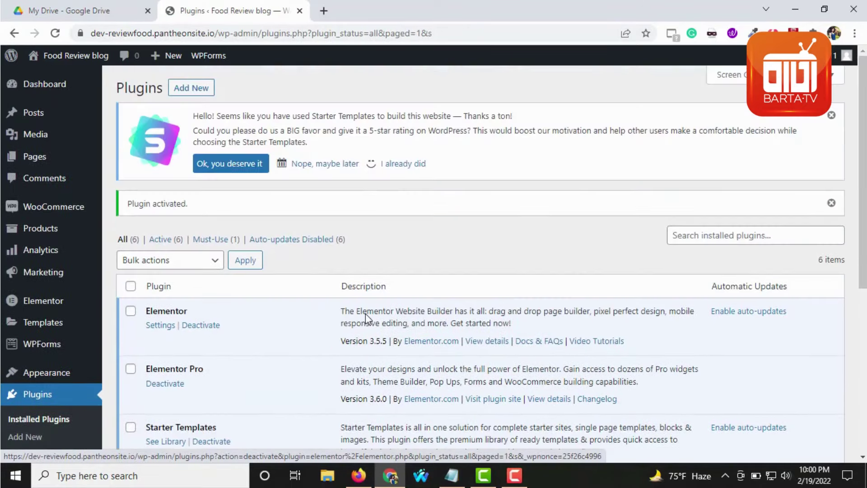
scroll(226, 270, "down", 1)
scroll(226, 270, "down", 5)
scroll(636, 217, "up", 5)
scroll(394, 310, "down", 5)
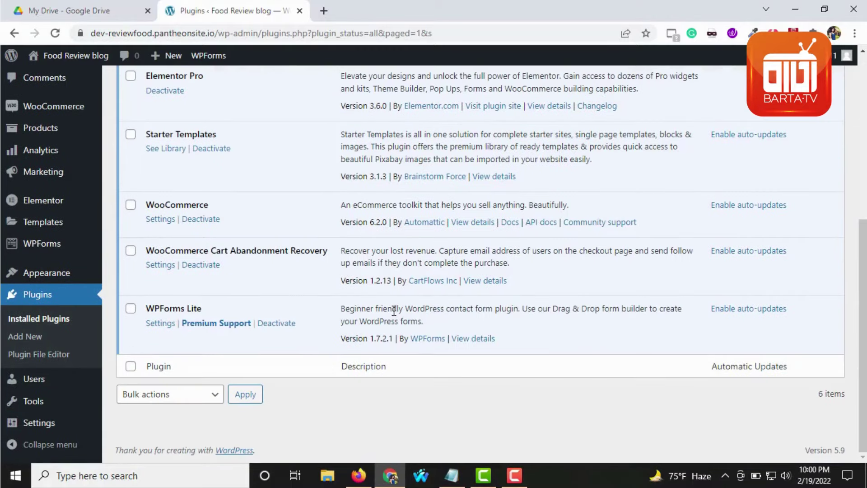
scroll(393, 318, "up", 5)
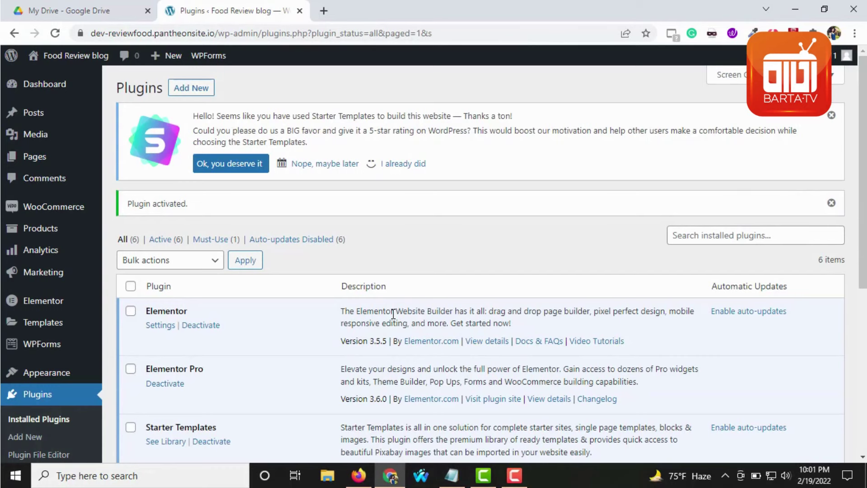
scroll(393, 313, "down", 4)
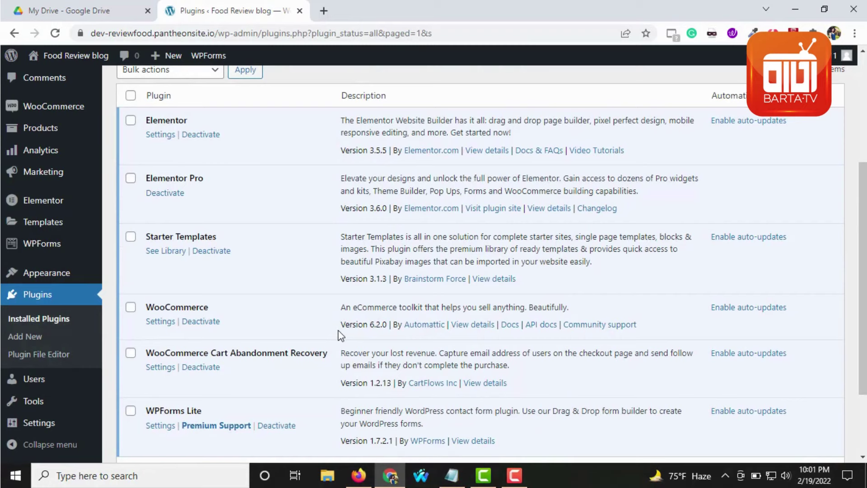
scroll(26, 261, "up", 4)
- Open the website in a new browser tab and bring up the General Settings page in the admin tab
right_click(51, 58)
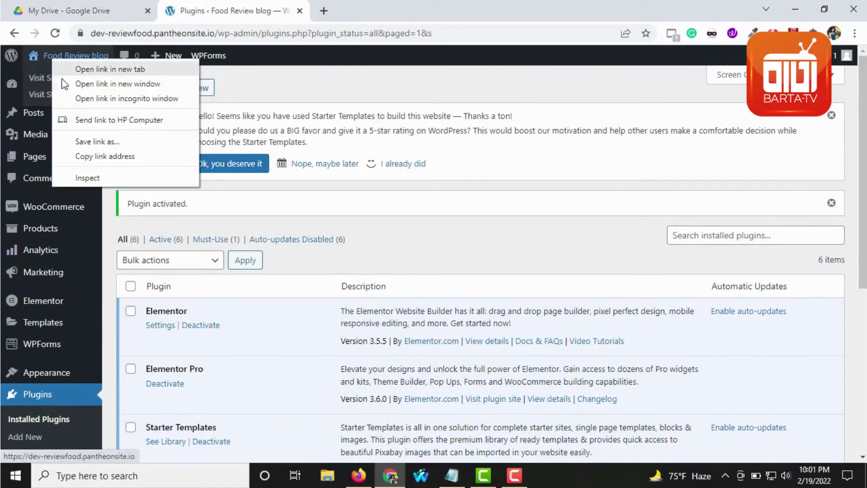
left_click(86, 69)
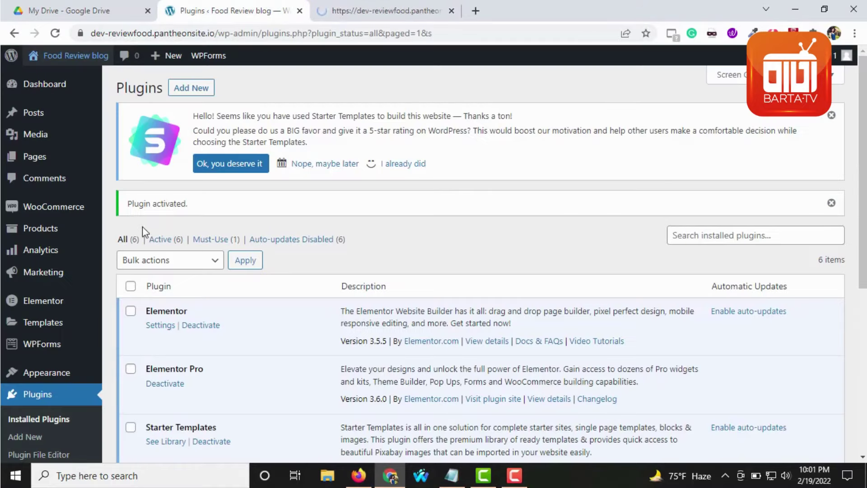
scroll(91, 280, "down", 4)
scroll(44, 366, "down", 3)
mouse_move(33, 432)
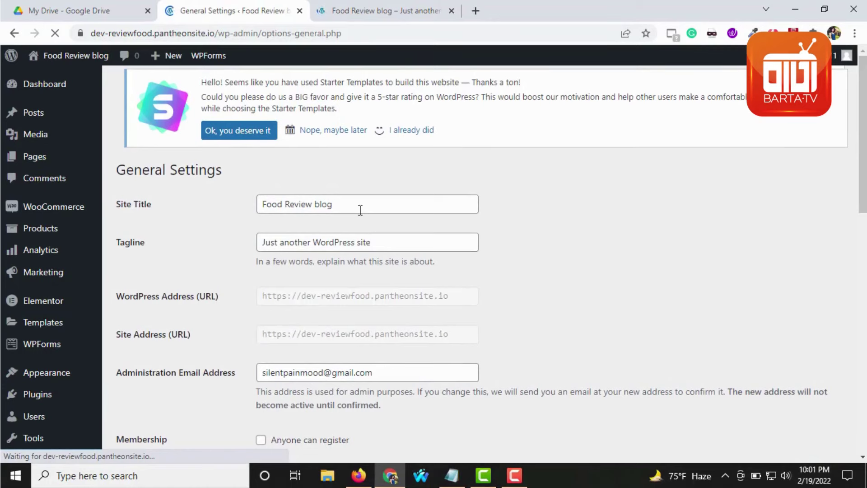
- Replace the site title with "Multi Vendor ecommerce website", correcting the spelling of "ecommerce"
left_click_drag(360, 210, 236, 207)
key("BackSpace")
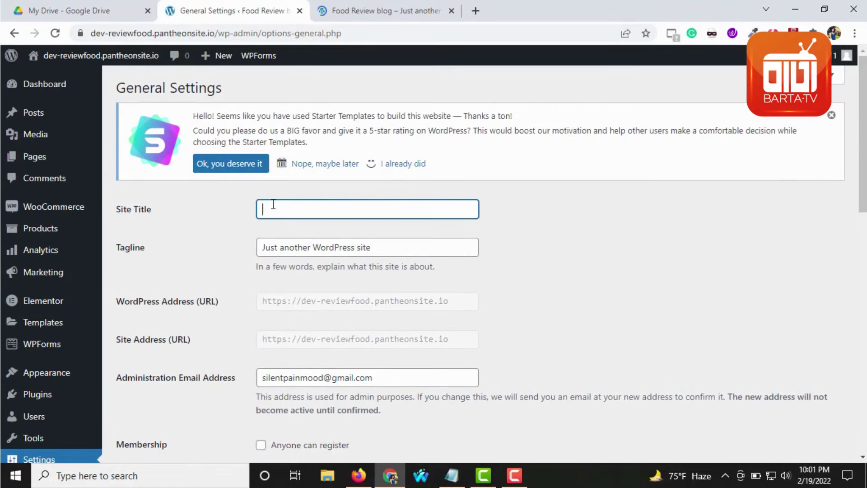
type("Mu")
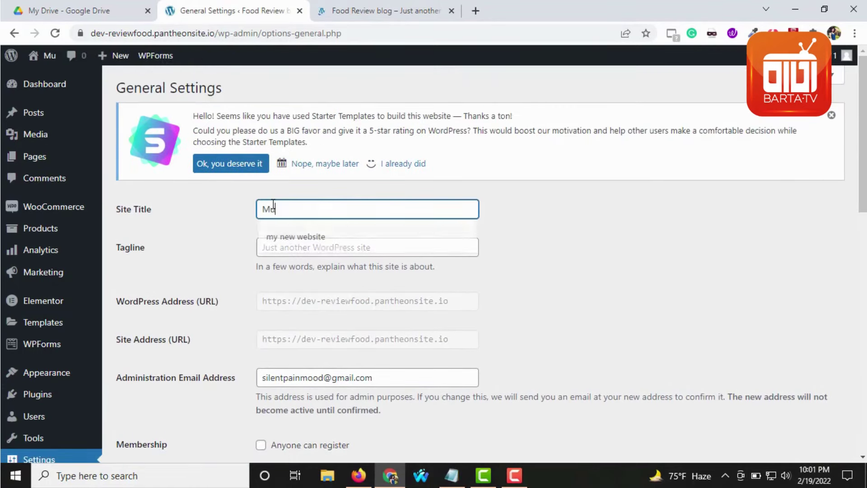
type("lti")
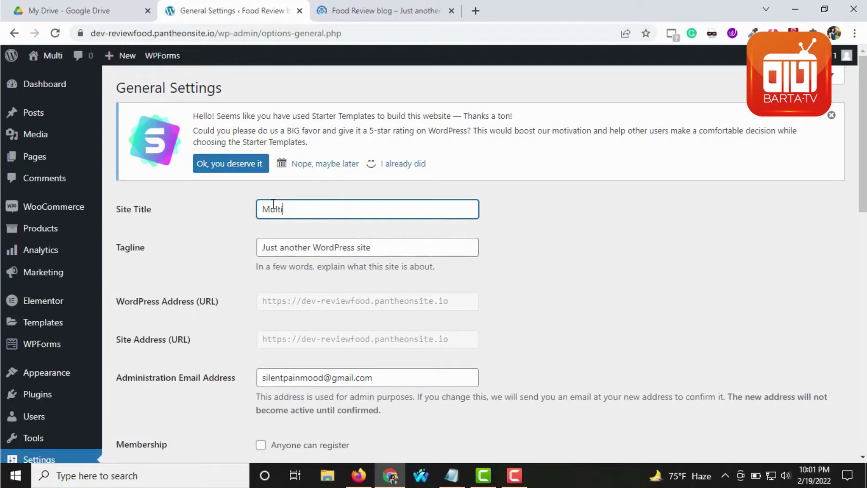
type(" Ven")
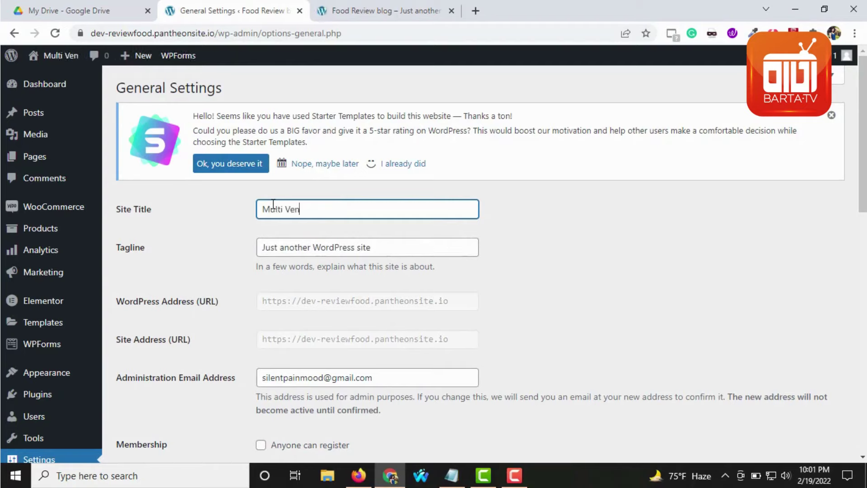
type("dor e")
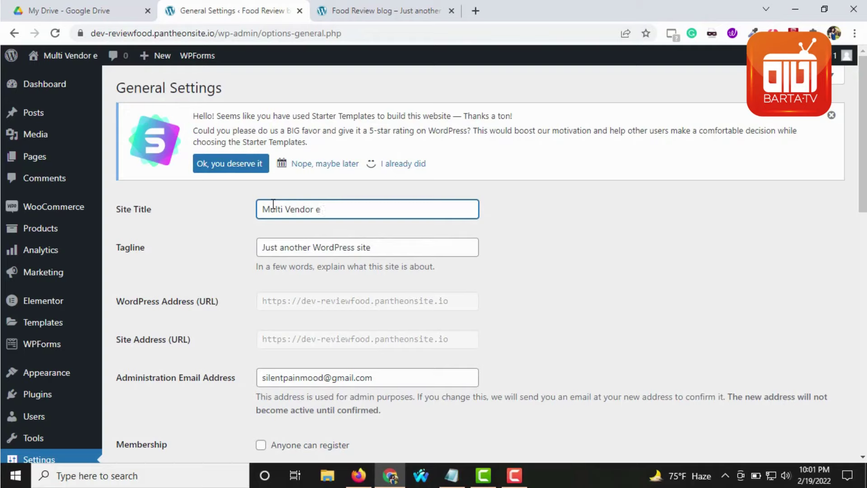
type("commarce")
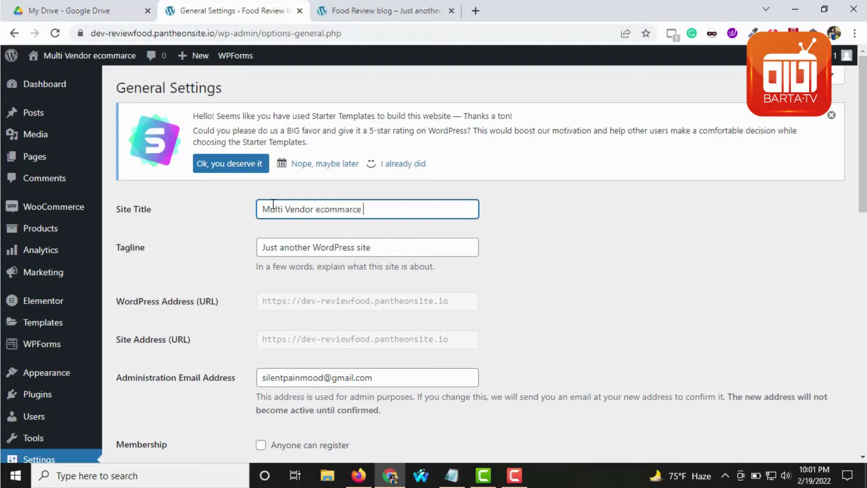
type(" website")
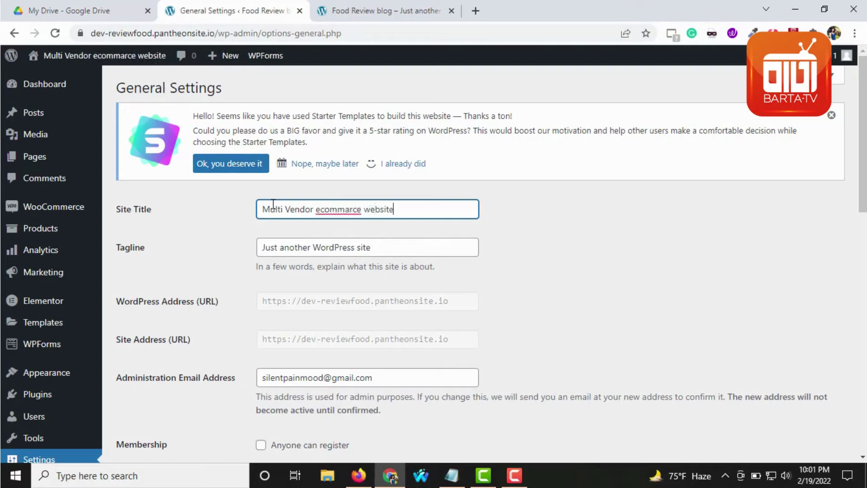
right_click(346, 204)
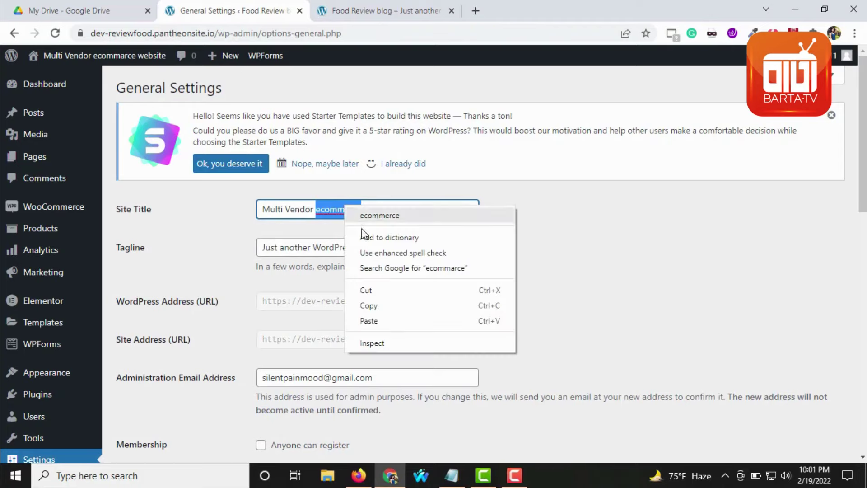
left_click(389, 218)
- Copy the site title text and paste it over the tagline so it reads "Multi Vendor ecommerce website"
left_click(393, 248)
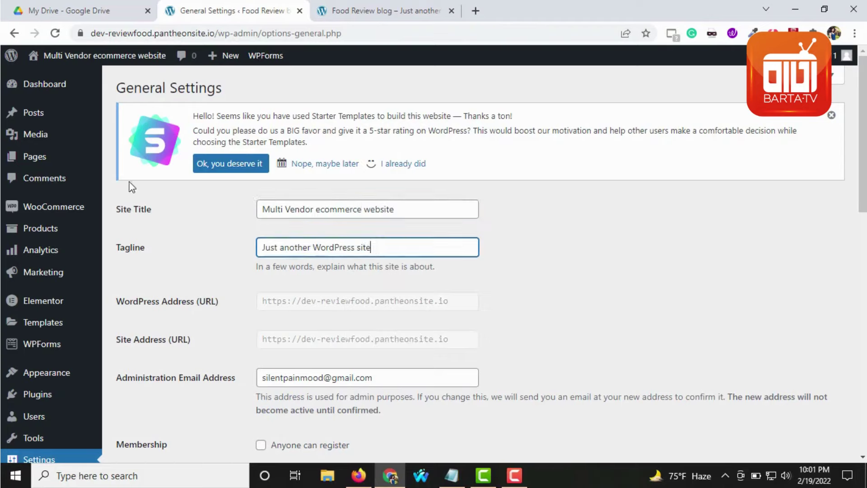
key("ctrl+a")
key("shift+Tab")
key("ctrl+c")
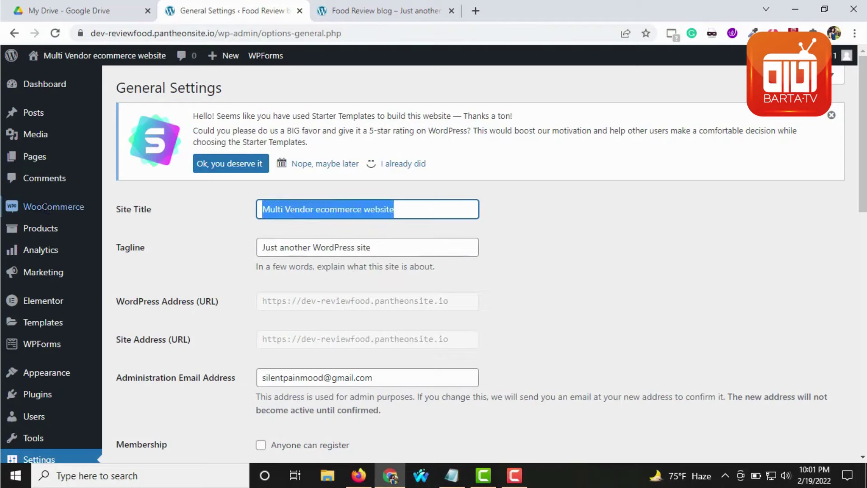
key("Tab")
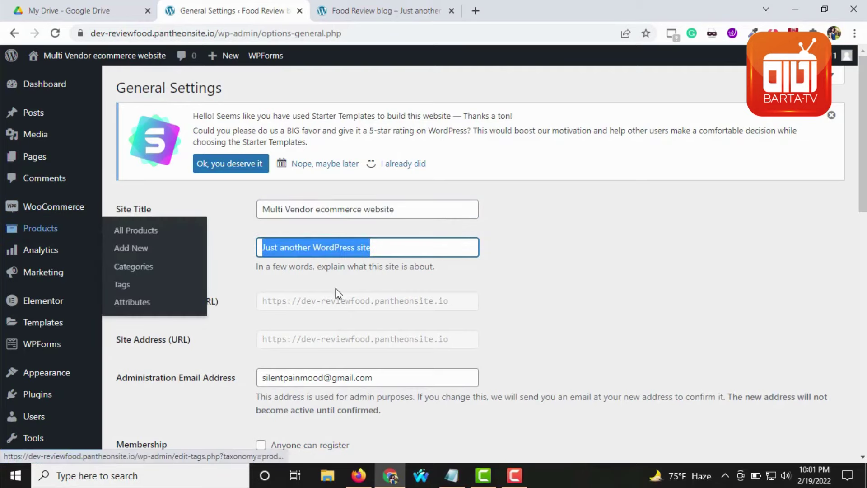
key("ctrl+v")
- Examine the available roles for the new user default role without choosing another one
scroll(348, 343, "down", 1)
scroll(345, 339, "down", 2)
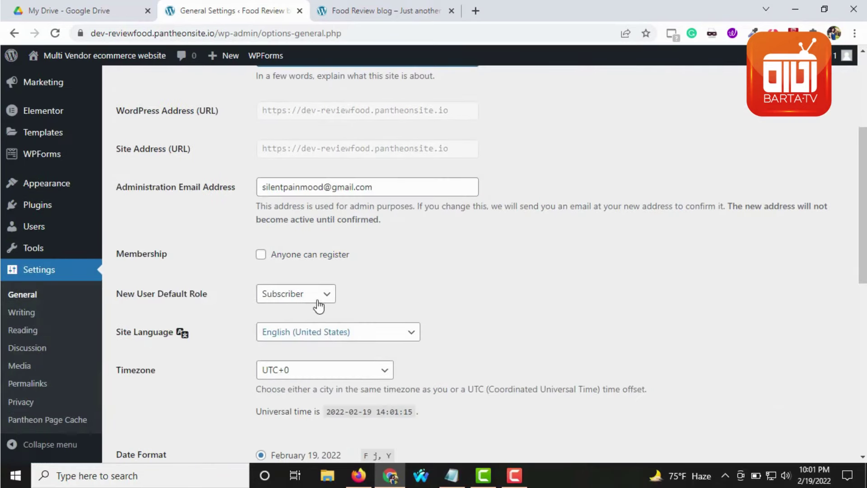
left_click(322, 295)
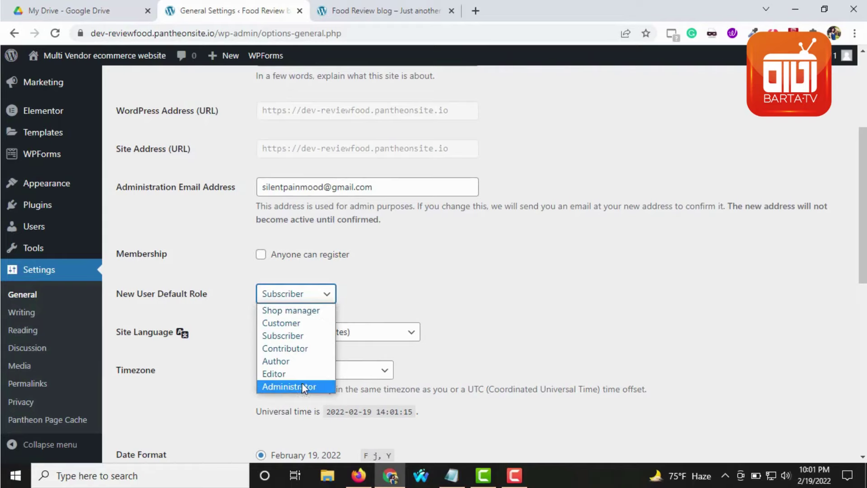
left_click(520, 311)
- Look through the installed and available site languages without choosing another one
scroll(521, 307, "down", 3)
left_click(367, 206)
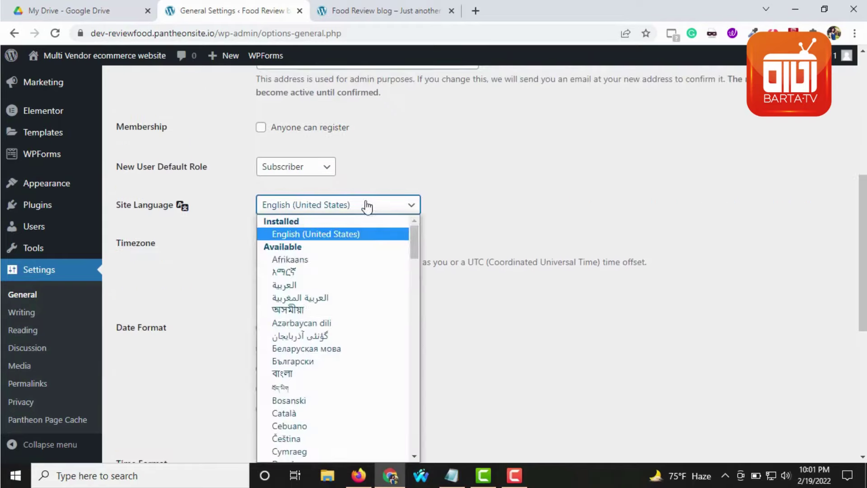
scroll(309, 345, "down", 20)
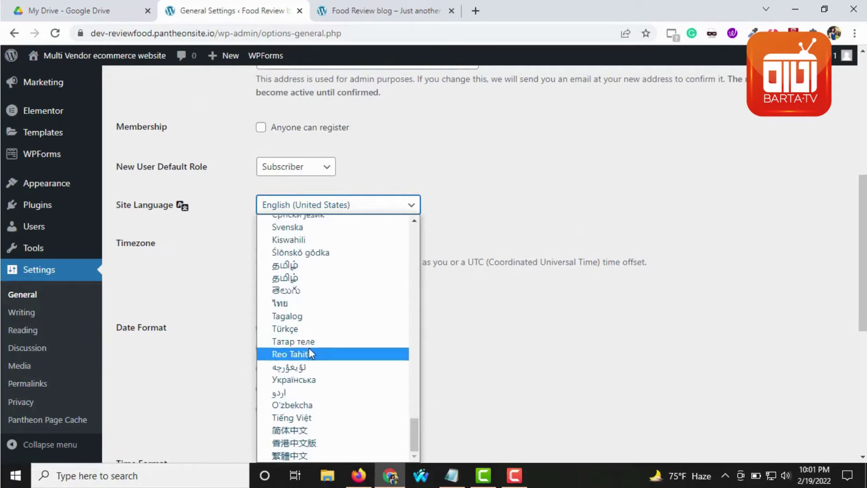
scroll(312, 345, "up", 15)
scroll(315, 345, "up", 15)
scroll(325, 235, "down", 4)
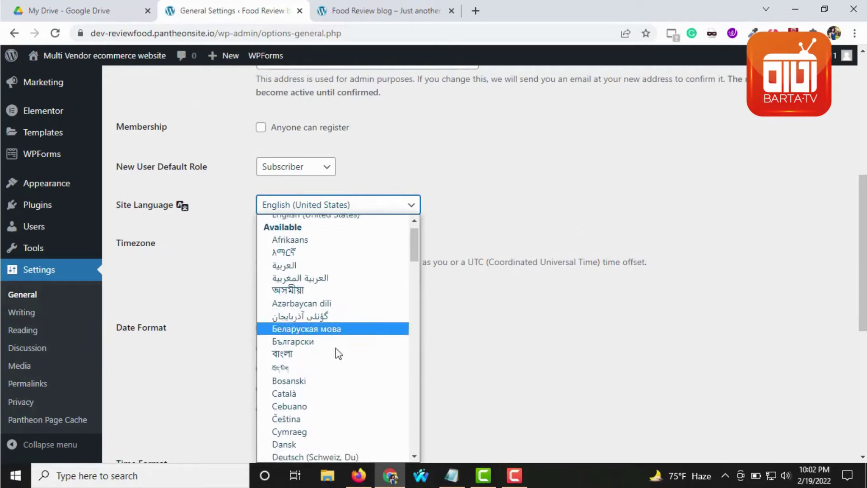
scroll(327, 268, "up", 4)
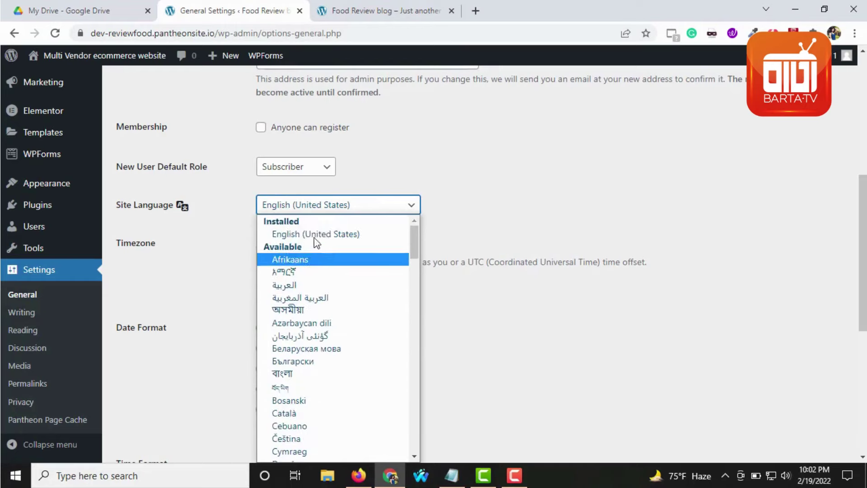
left_click(652, 221)
- Set the site's timezone to UTC+6
left_click(303, 252)
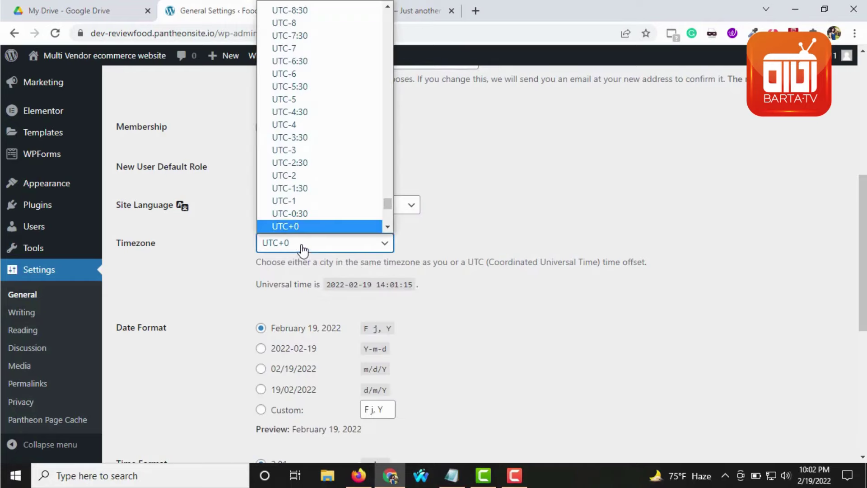
scroll(329, 162, "up", 15)
scroll(325, 162, "down", 8)
scroll(323, 162, "up", 16)
scroll(326, 174, "down", 20)
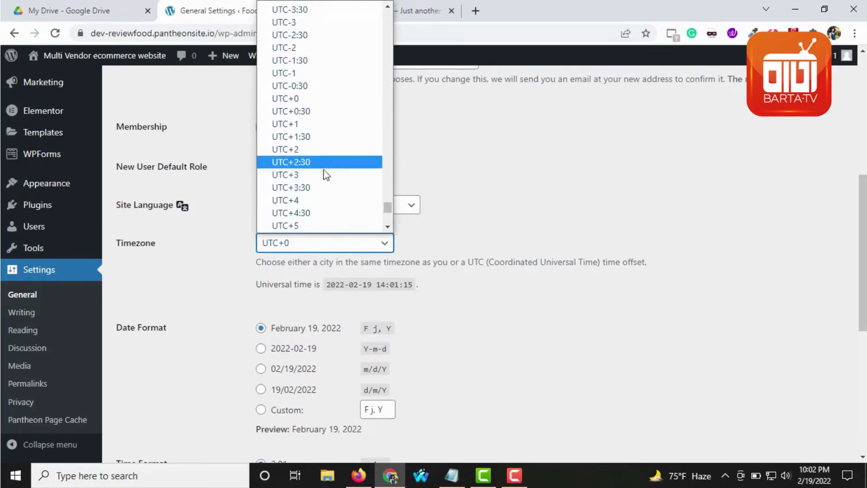
scroll(328, 178, "down", 7)
scroll(329, 186, "up", 3)
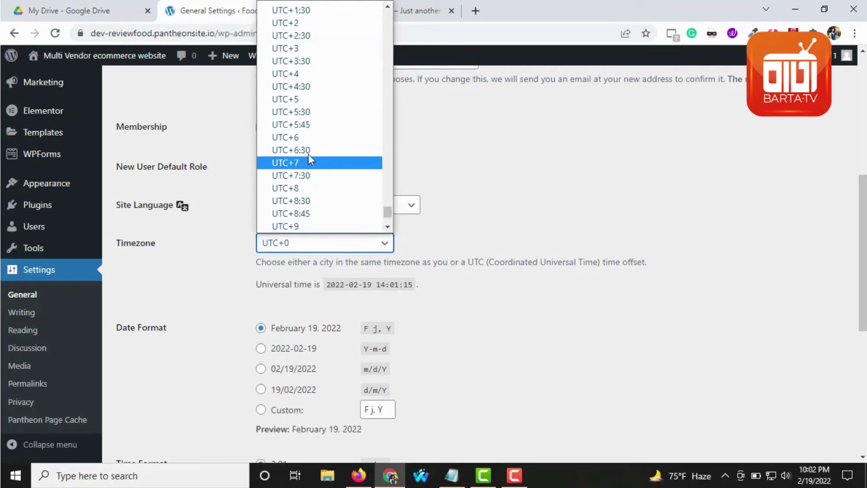
left_click(299, 139)
- Review the date, time and week start options, and save the general settings
scroll(472, 287, "down", 1)
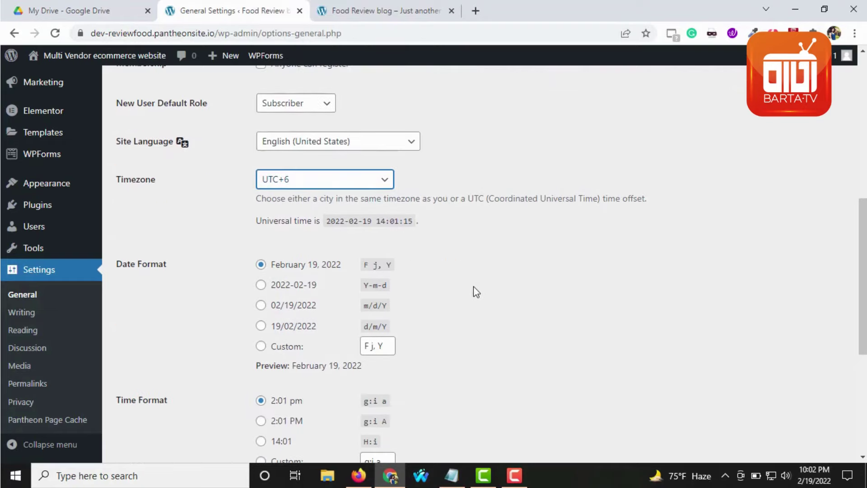
scroll(343, 297, "down", 5)
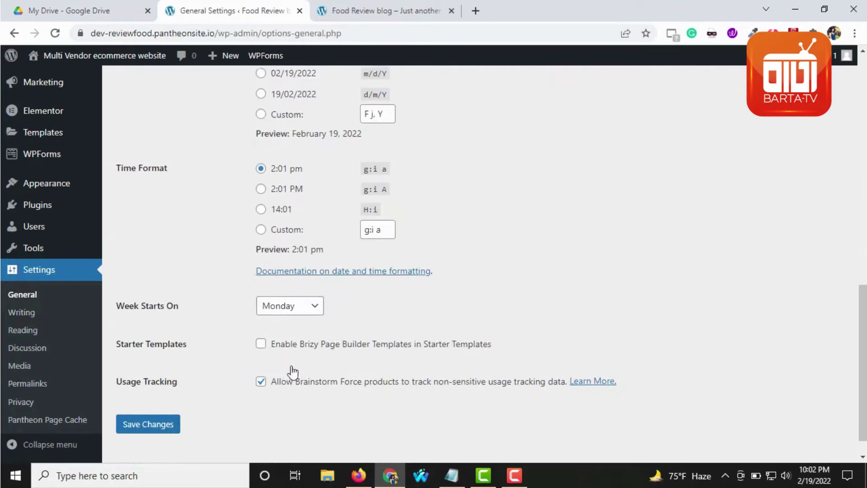
left_click(296, 289)
left_click(149, 407)
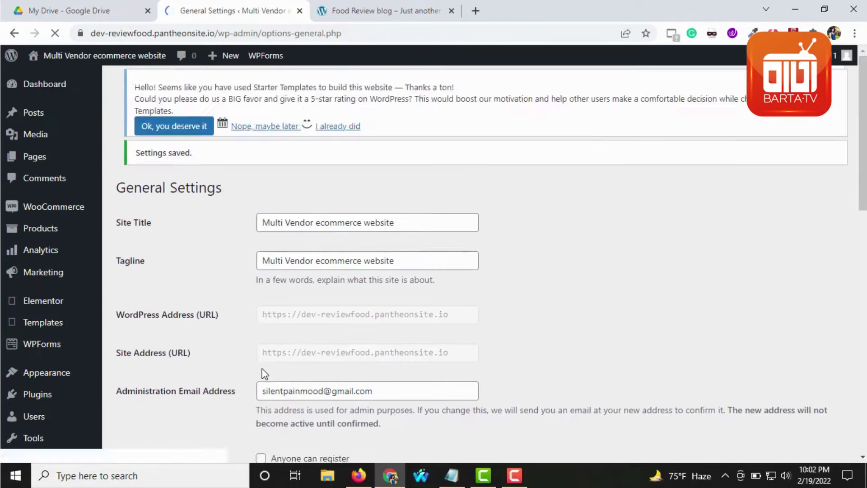
- Go through the Appearance section's theme page and open the site's menu management page
scroll(53, 288, "down", 5)
scroll(58, 232, "up", 4)
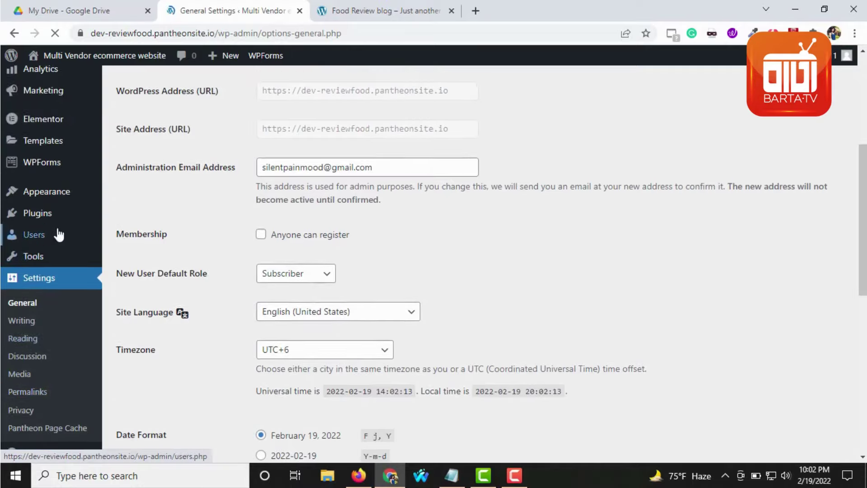
scroll(65, 273, "up", 3)
mouse_move(55, 214)
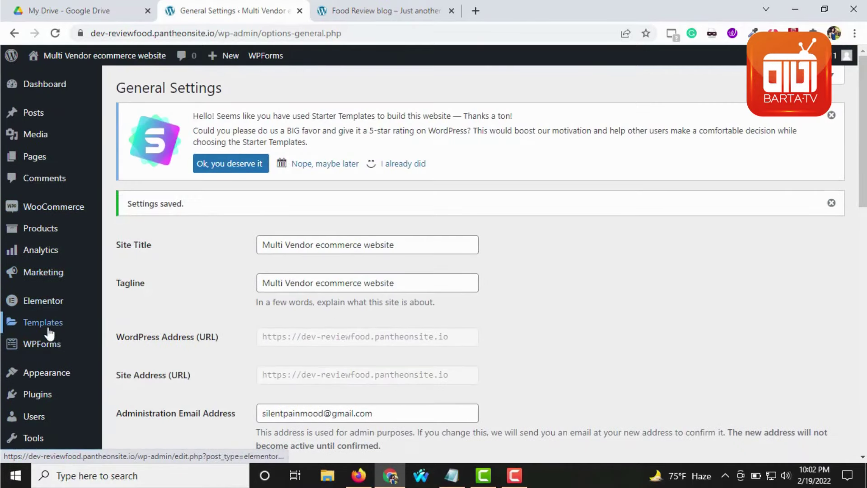
mouse_move(62, 386)
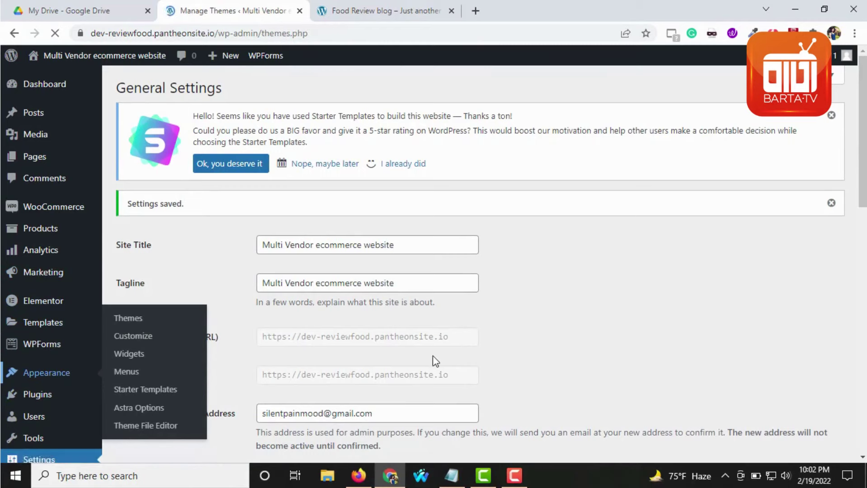
scroll(57, 391, "down", 1)
scroll(41, 356, "down", 5)
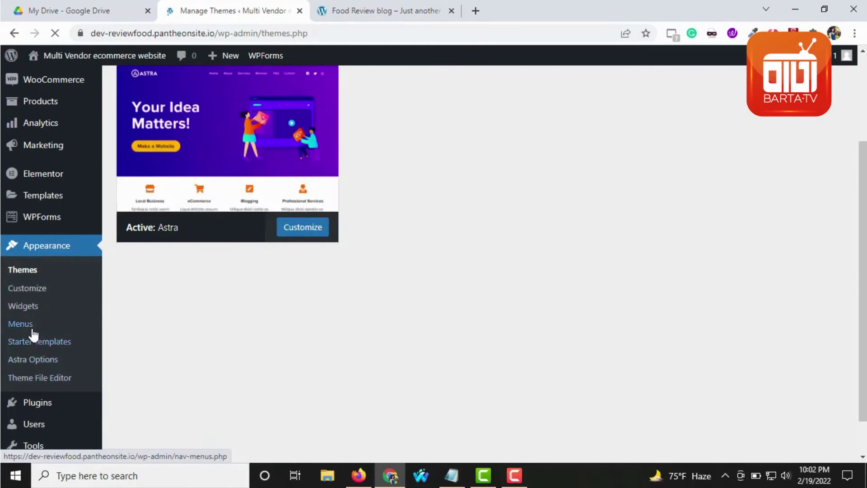
scroll(28, 331, "up", 4)
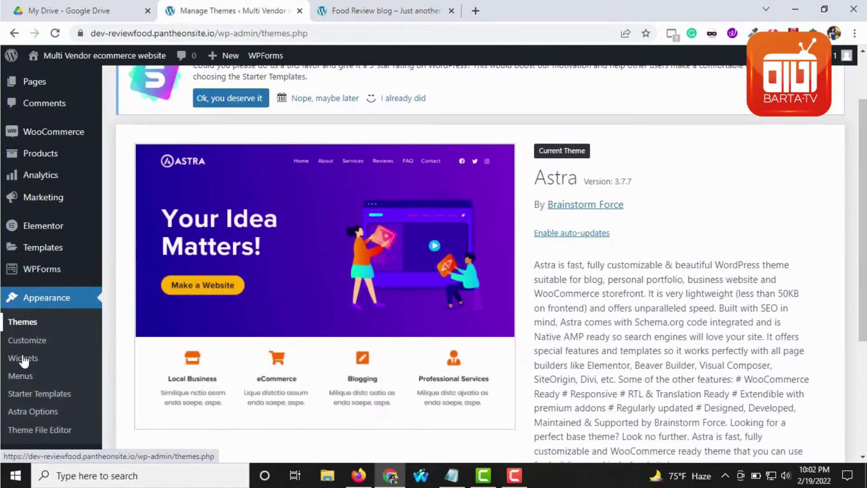
left_click(515, 475)
left_click(514, 474)
- Choose Main Menu (Primary Menu, Off-Canvas Menu) as the menu to edit and load its structure
scroll(265, 332, "down", 3)
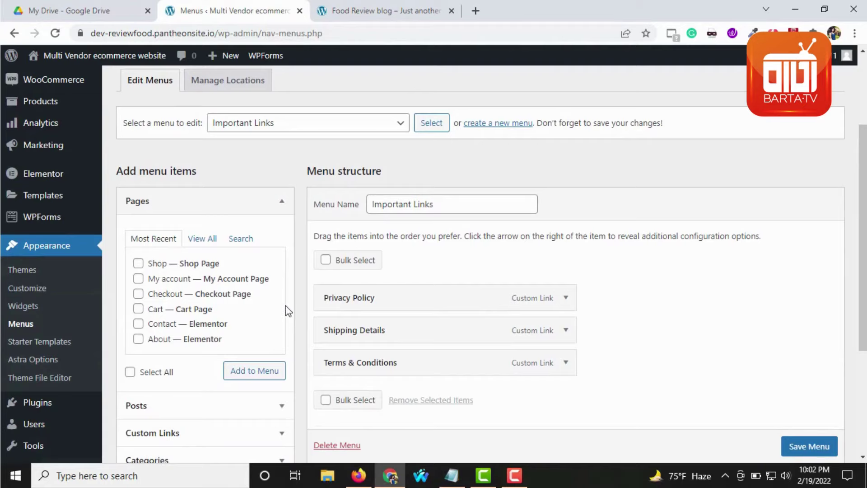
scroll(288, 311, "up", 3)
left_click(346, 252)
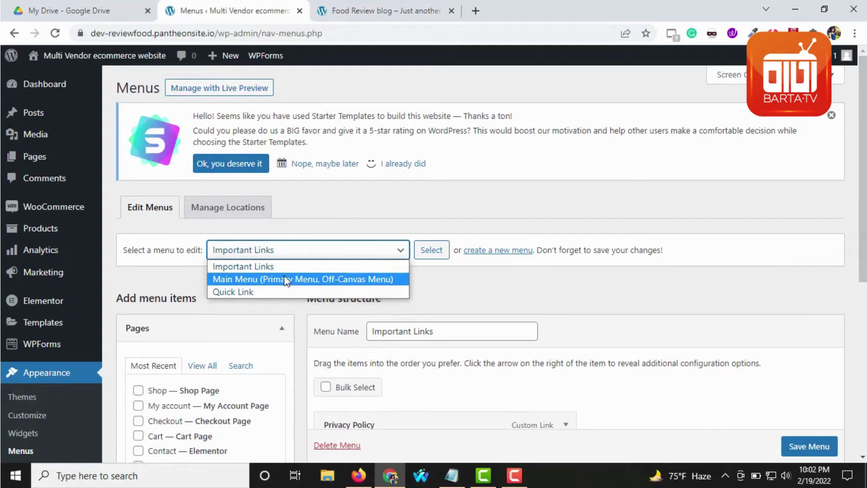
left_click(268, 279)
scroll(451, 281, "down", 4)
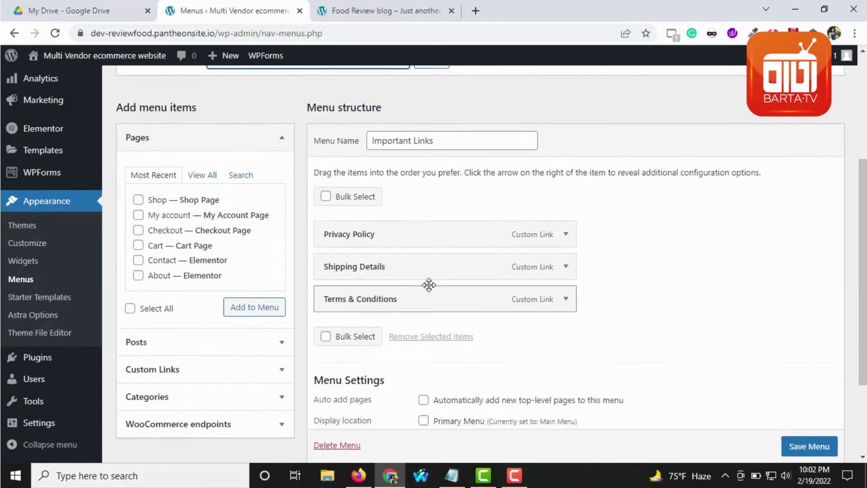
scroll(428, 284, "up", 3)
left_click(433, 187)
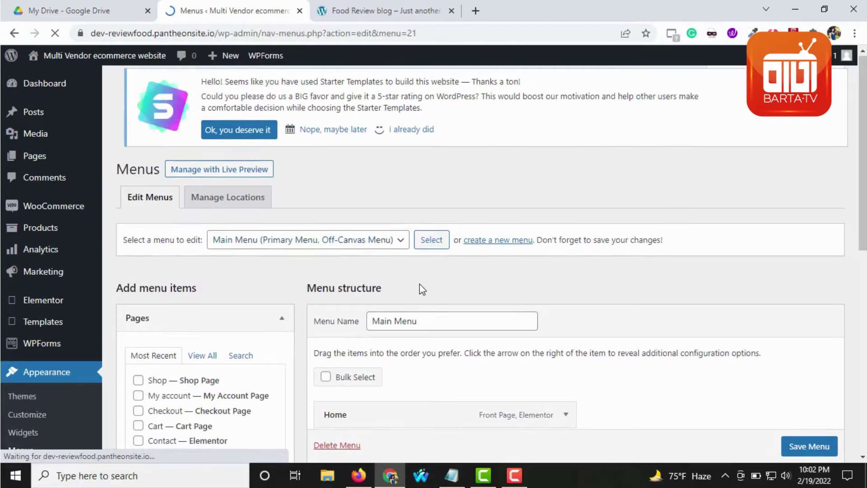
- Review the Main Menu's item structure and inspect the settings of the All Products item
scroll(420, 288, "down", 4)
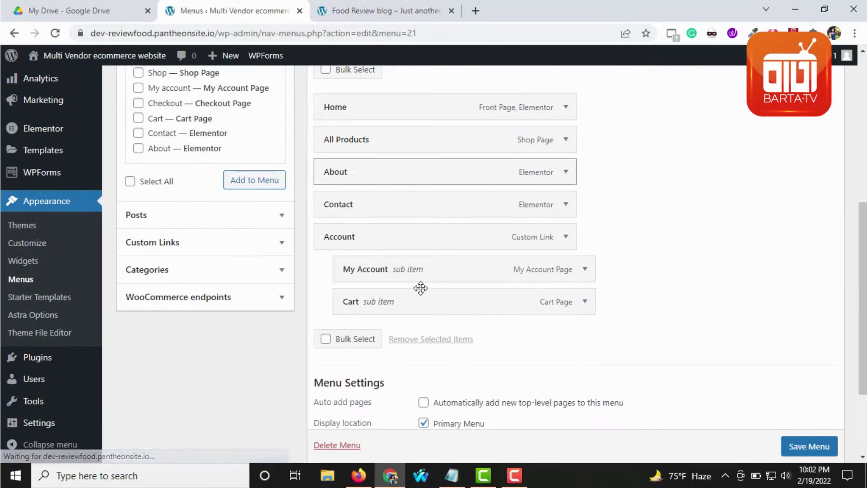
scroll(420, 288, "up", 2)
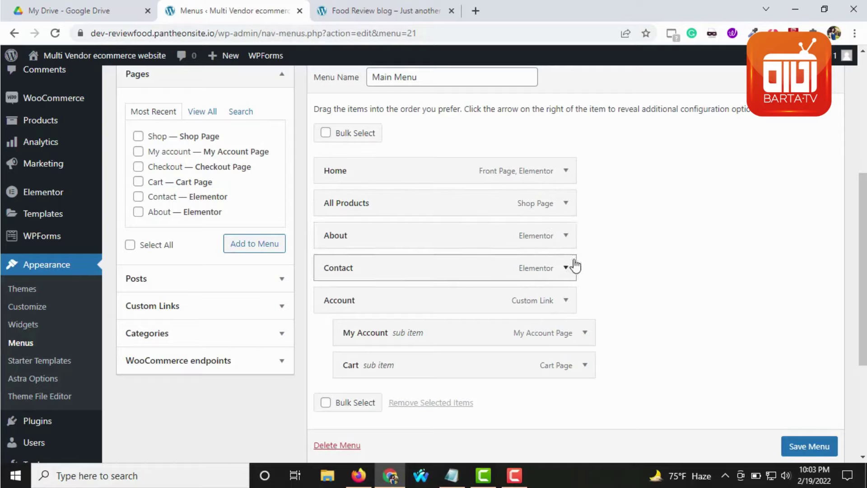
left_click(564, 202)
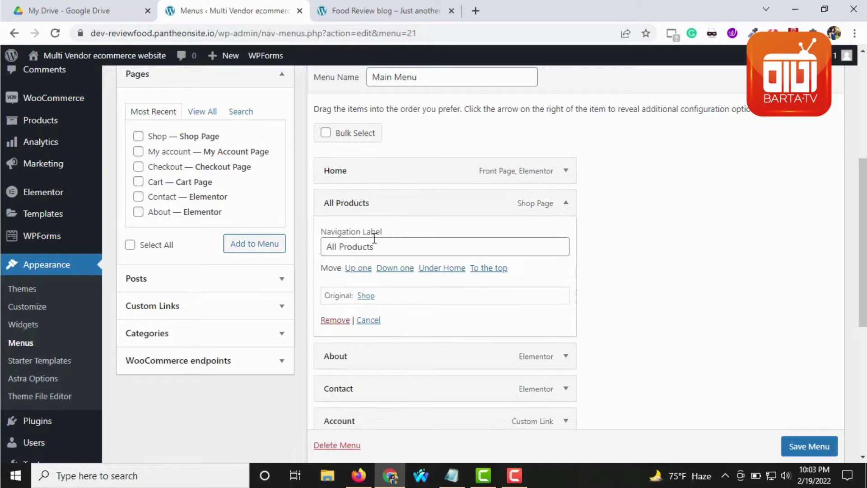
scroll(617, 232, "down", 4)
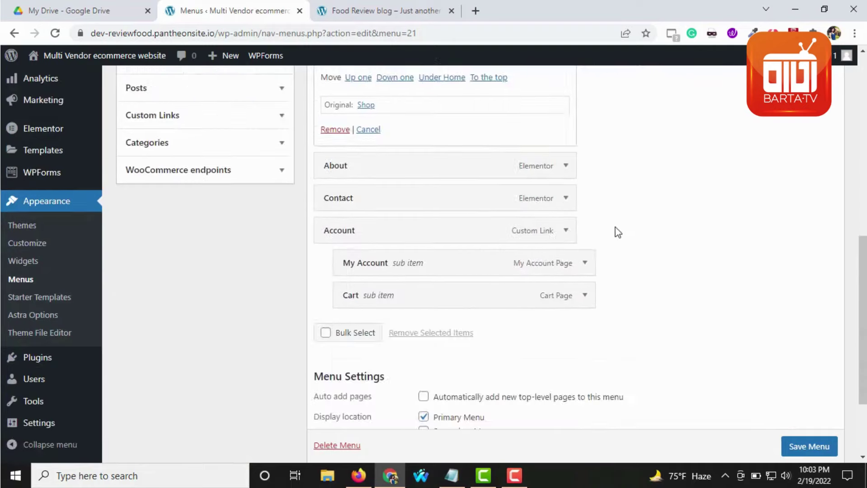
left_click(565, 202)
scroll(550, 340, "up", 7)
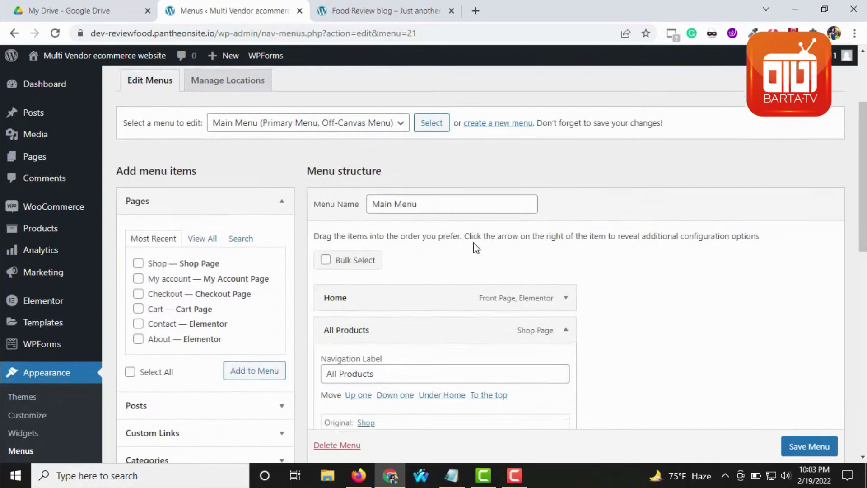
scroll(319, 364, "down", 4)
scroll(256, 306, "up", 4)
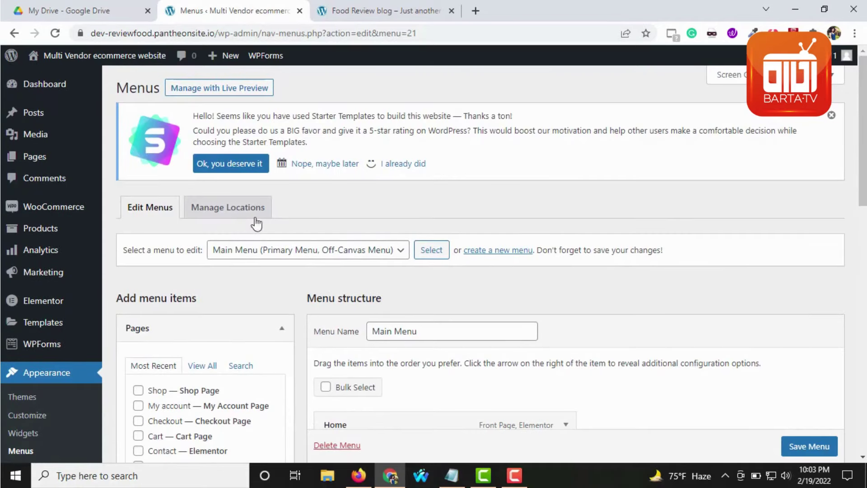
- Check the list of menus available for editing and the Menu Name of the current menu
left_click(290, 257)
left_click(443, 325)
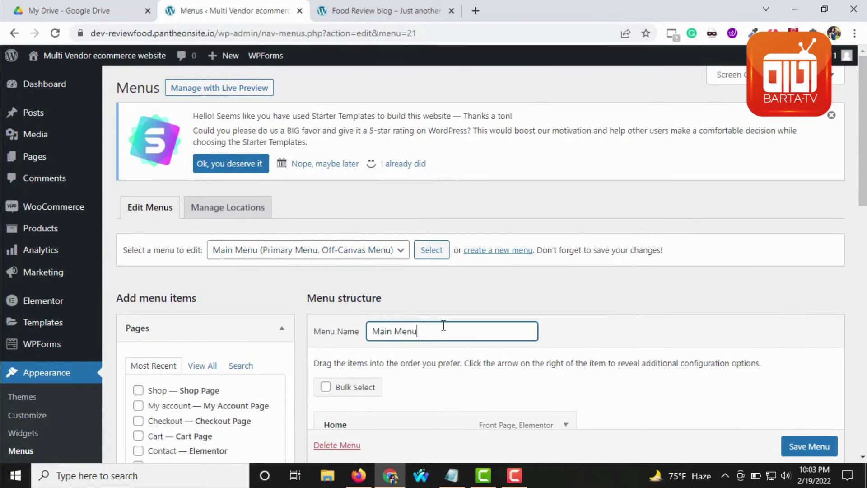
left_click(391, 256)
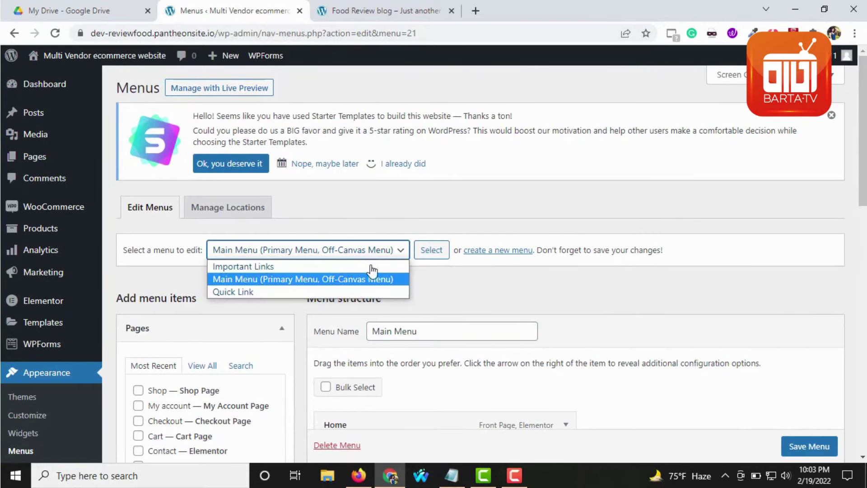
left_click(494, 335)
key("ctrl+a")
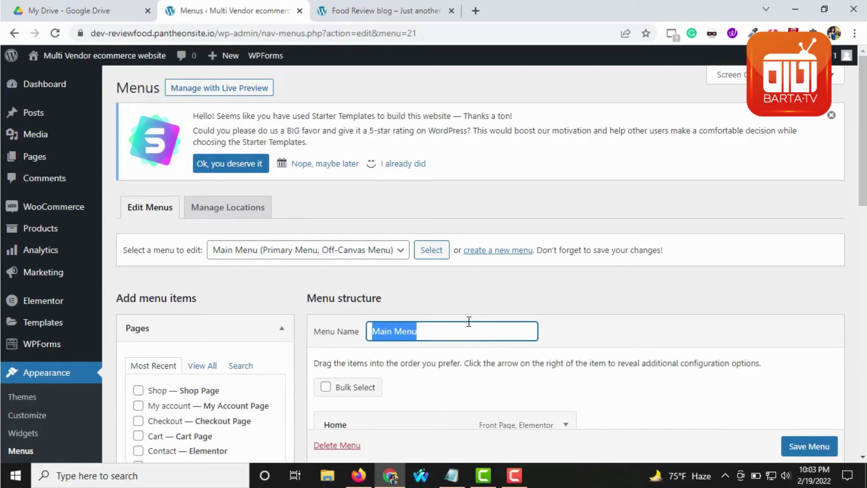
left_click(452, 320)
left_click(429, 256)
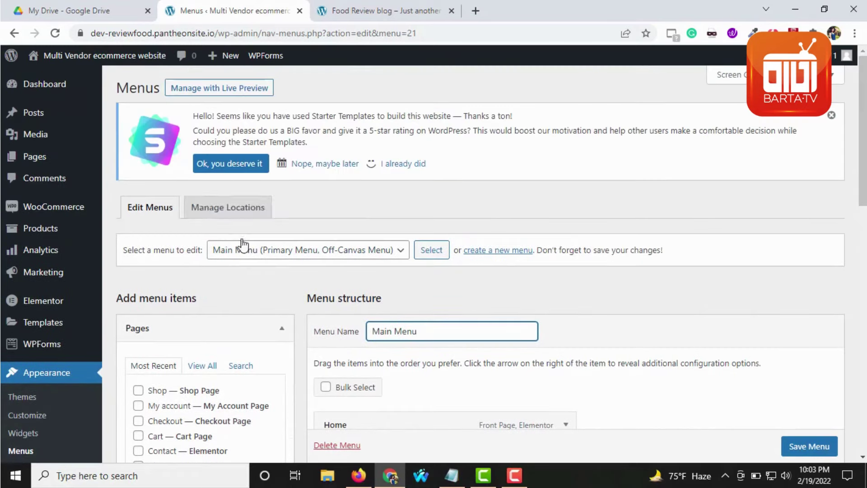
- Open the menu locations, choose Main Menu for the Off-Canvas Menu location, and save the changes
left_click(225, 213)
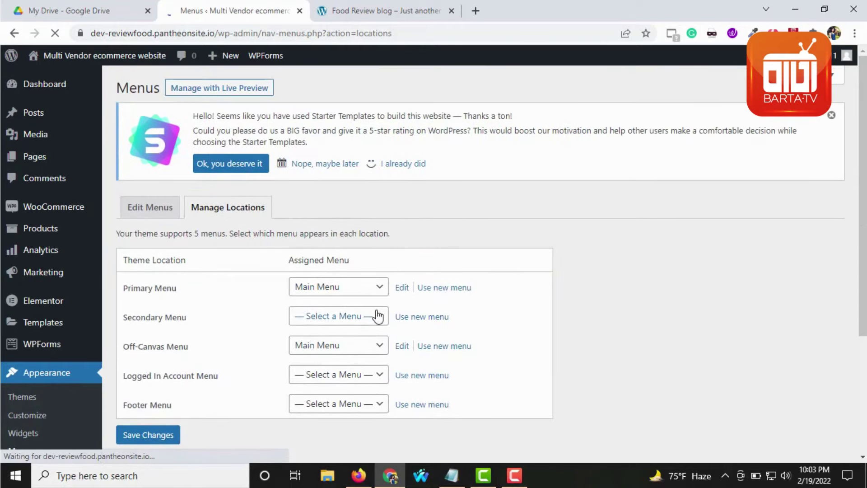
left_click(378, 316)
left_click(735, 343)
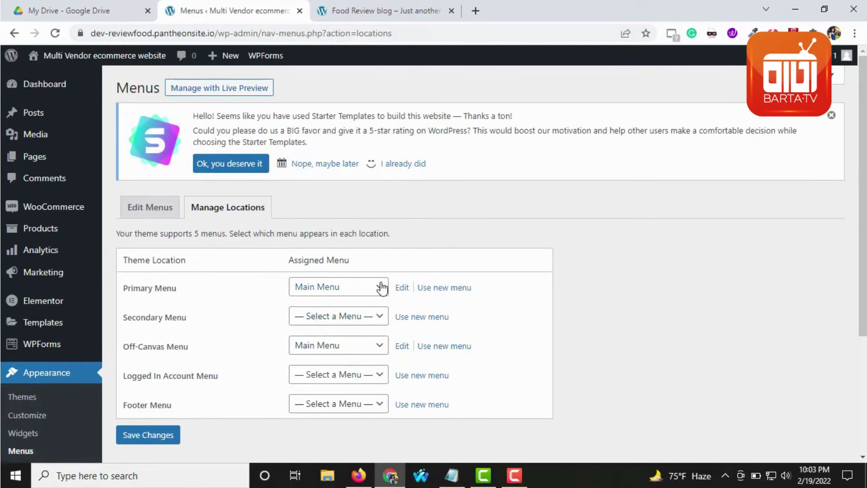
left_click(372, 348)
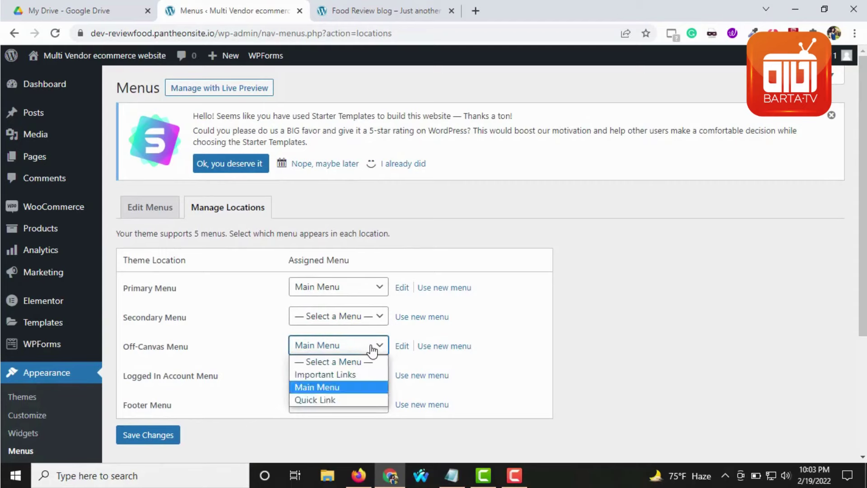
left_click(329, 385)
scroll(536, 337, "down", 4)
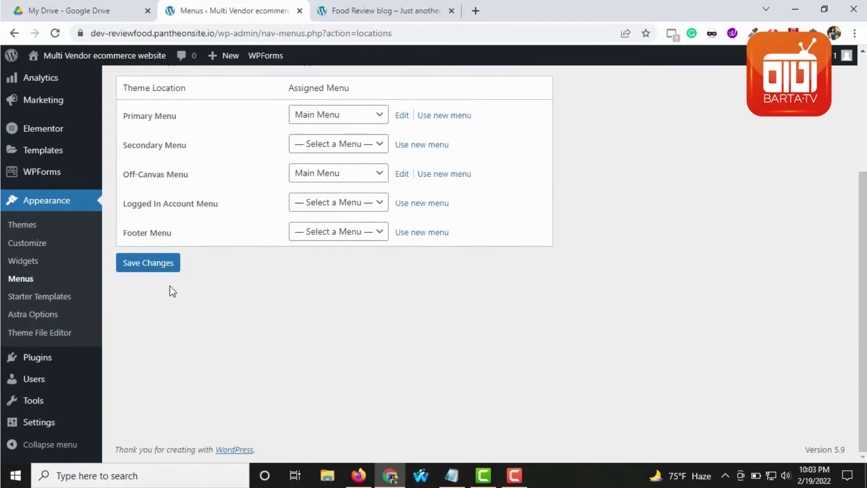
left_click(144, 279)
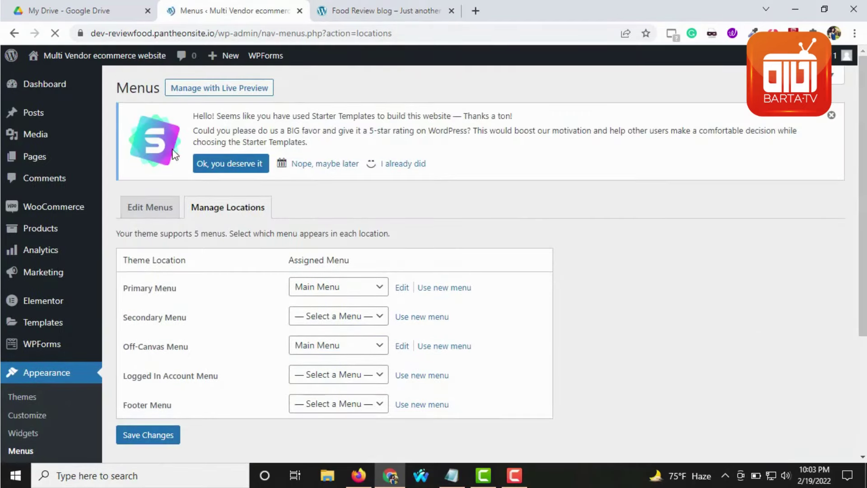
- Open the list of all pages and review the site's existing pages
left_click(72, 161)
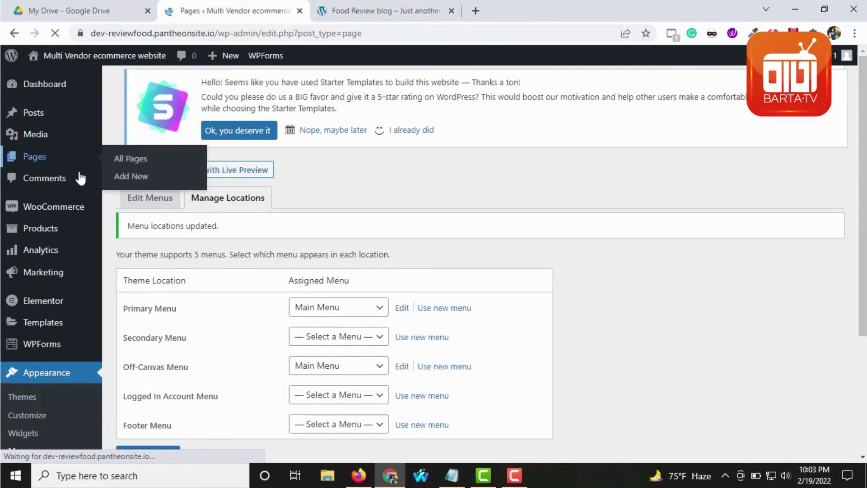
scroll(293, 249, "down", 4)
scroll(282, 257, "up", 3)
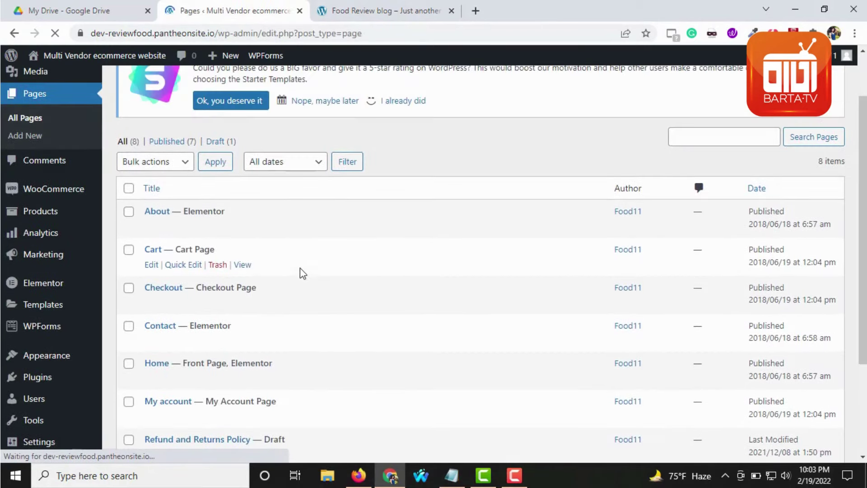
scroll(302, 218, "down", 3)
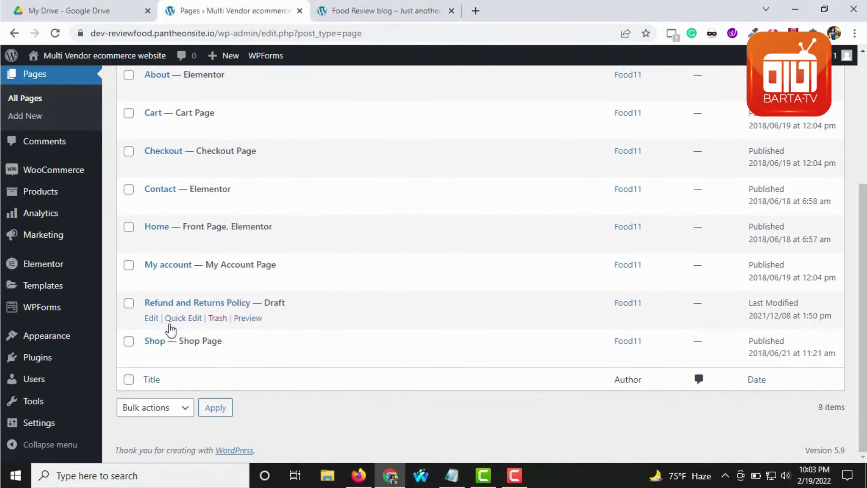
- Switch to the live site's home page and open it for editing with Elementor
left_click(377, 5)
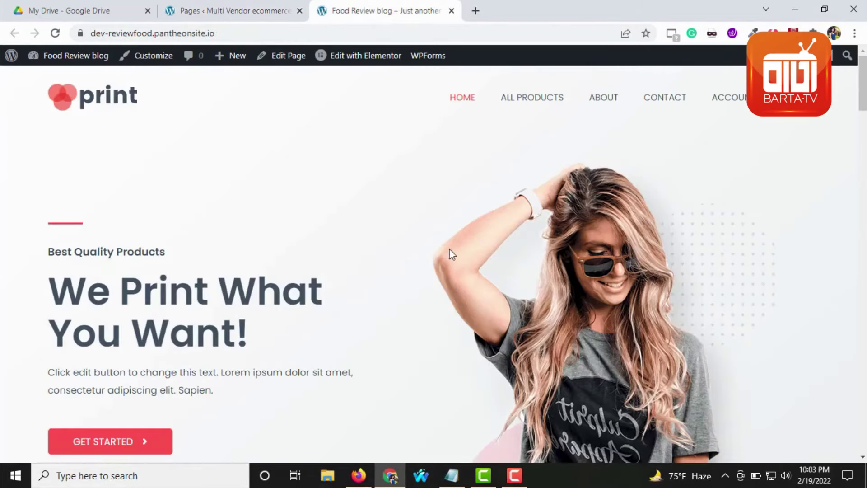
left_click(369, 56)
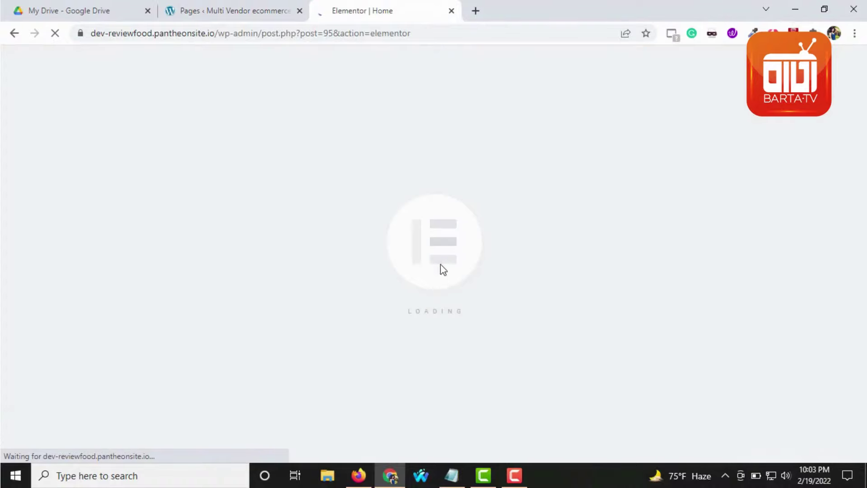
left_click(230, 28)
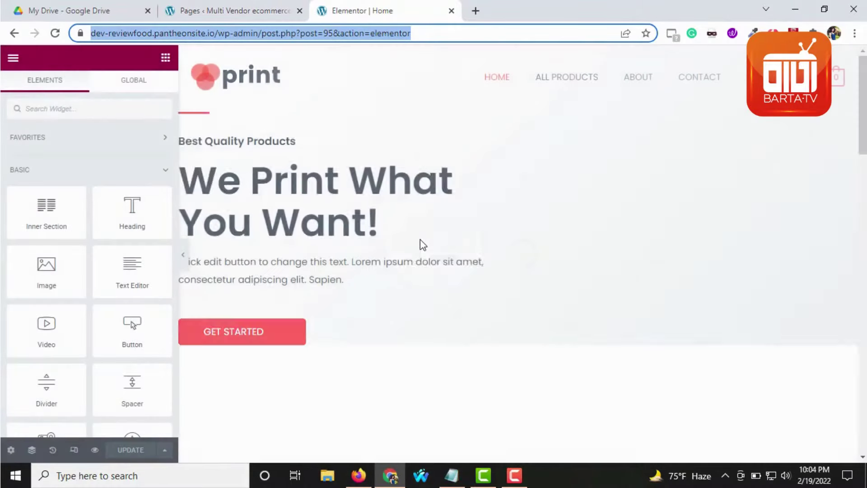
- Look over the home page's upper part and inspect the hero image and main heading settings
scroll(737, 269, "down", 10)
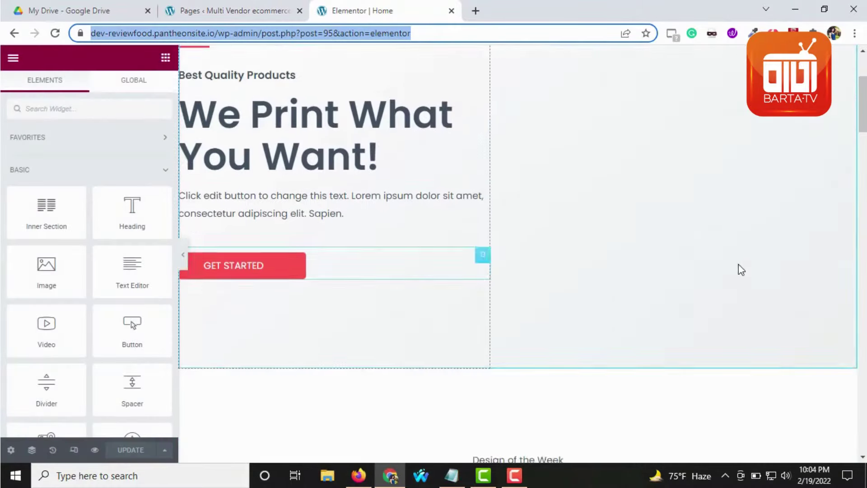
scroll(744, 273, "down", 5)
scroll(410, 230, "up", 15)
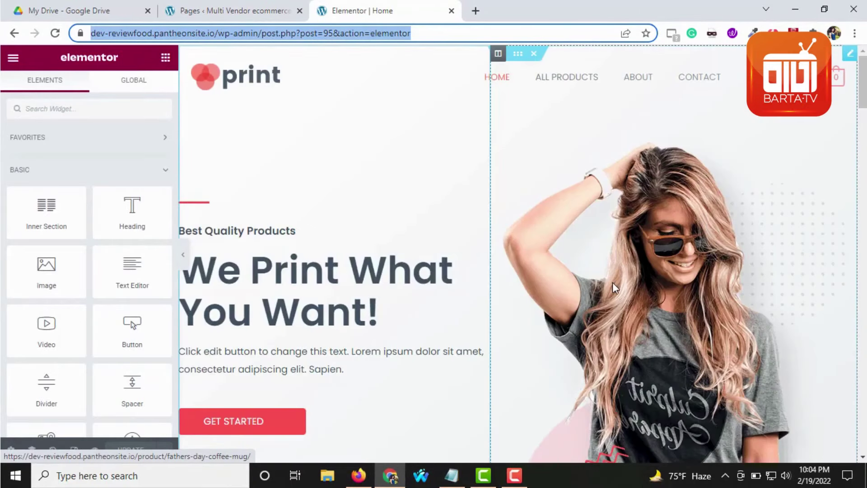
left_click(694, 283)
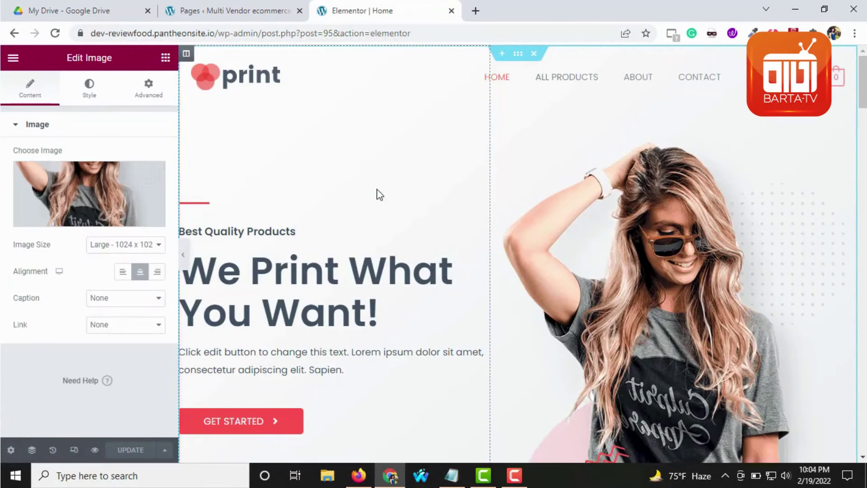
left_click(366, 285)
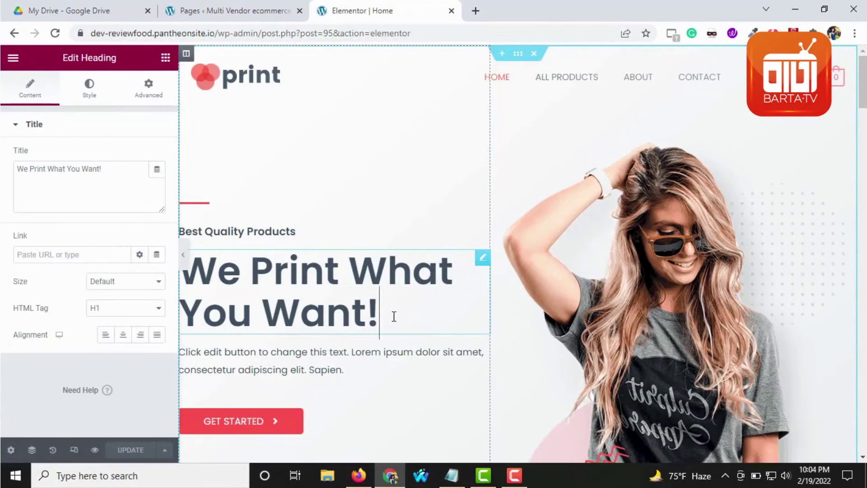
- Examine the home page sections from the hero down to the Deal of the Day banner
scroll(406, 315, "down", 3)
scroll(410, 313, "up", 3)
scroll(362, 277, "down", 7)
scroll(362, 276, "down", 10)
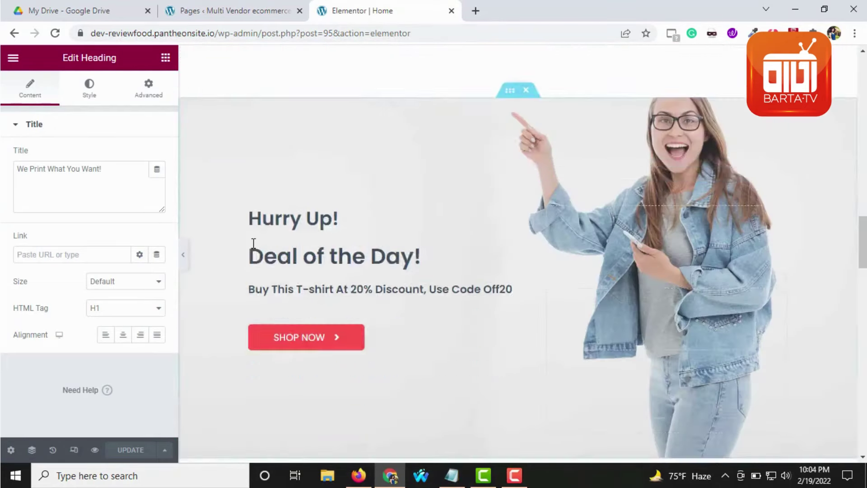
scroll(598, 310, "down", 6)
scroll(734, 285, "up", 5)
left_click(685, 164)
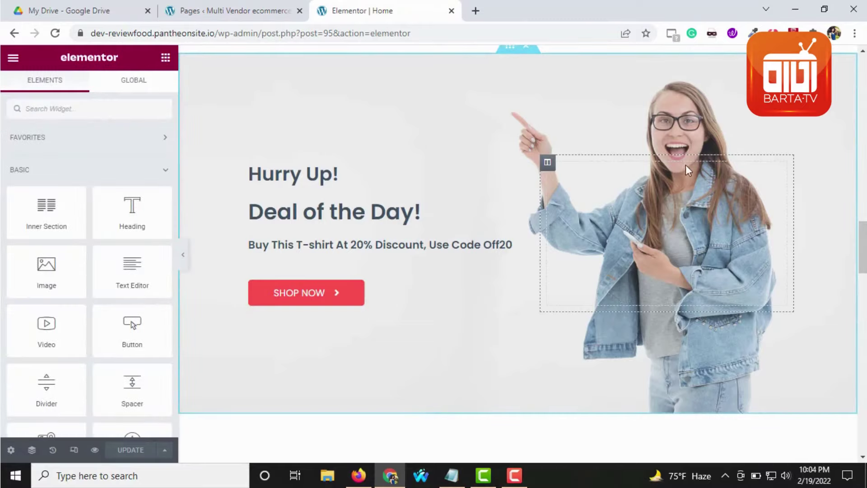
- Examine the Most Loved Products, client testimonials, Featured In and footer sections of the home page
scroll(728, 324, "down", 10)
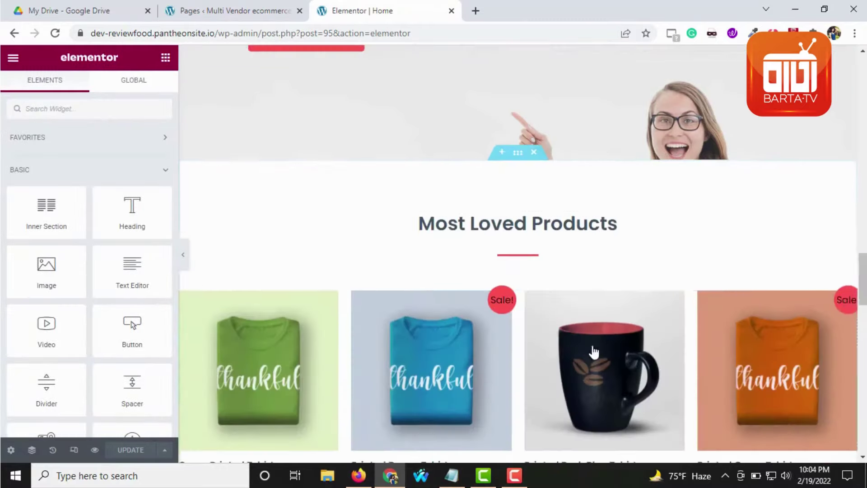
scroll(364, 313, "down", 10)
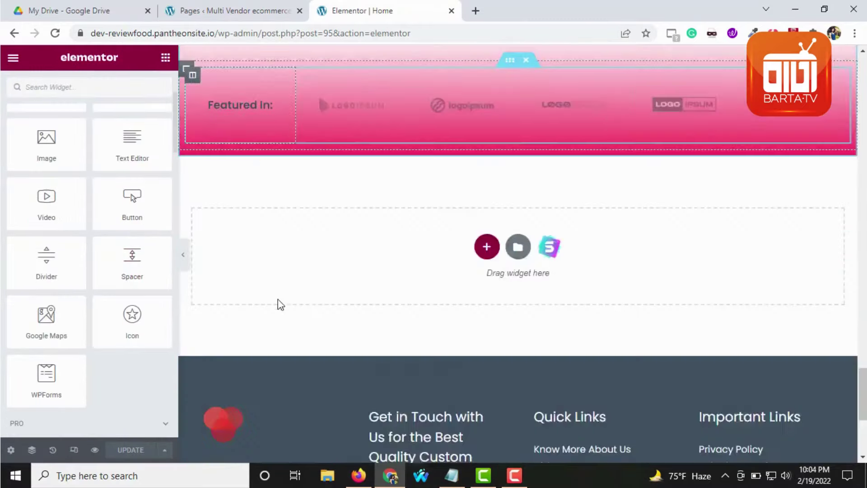
scroll(430, 300, "up", 5)
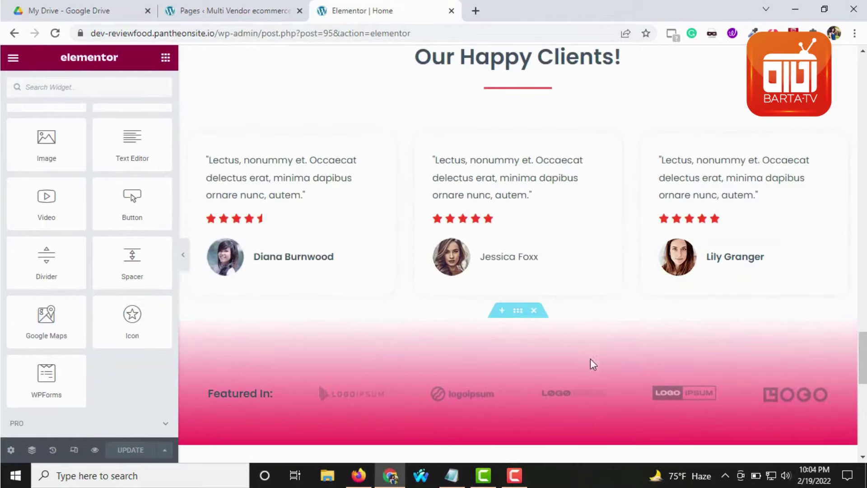
scroll(298, 239, "down", 6)
scroll(629, 288, "up", 8)
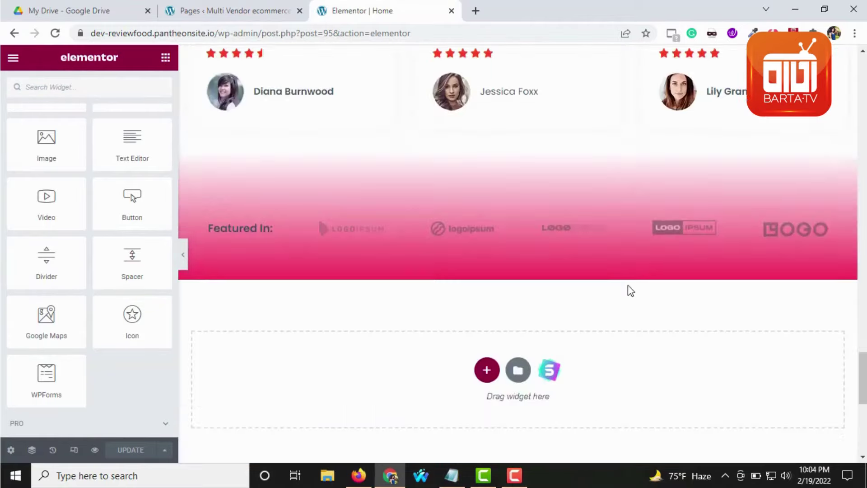
scroll(258, 354, "down", 10)
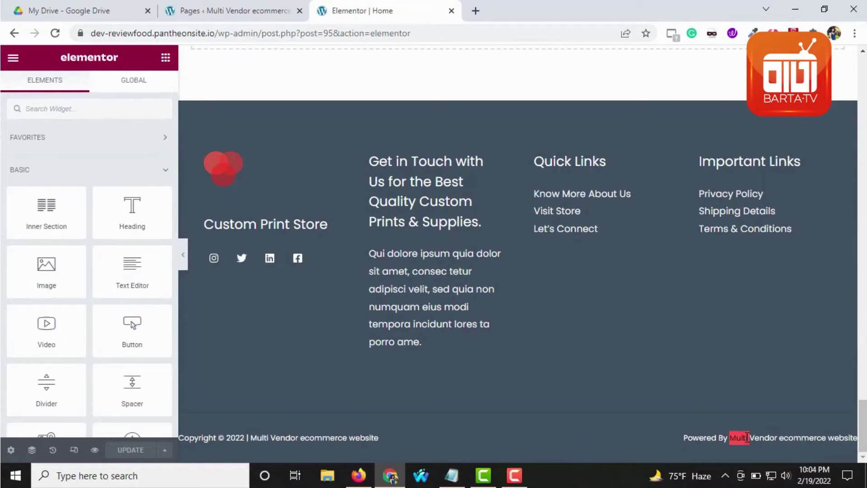
- Return to the hero section and open the settings of its image
scroll(506, 390, "up", 15)
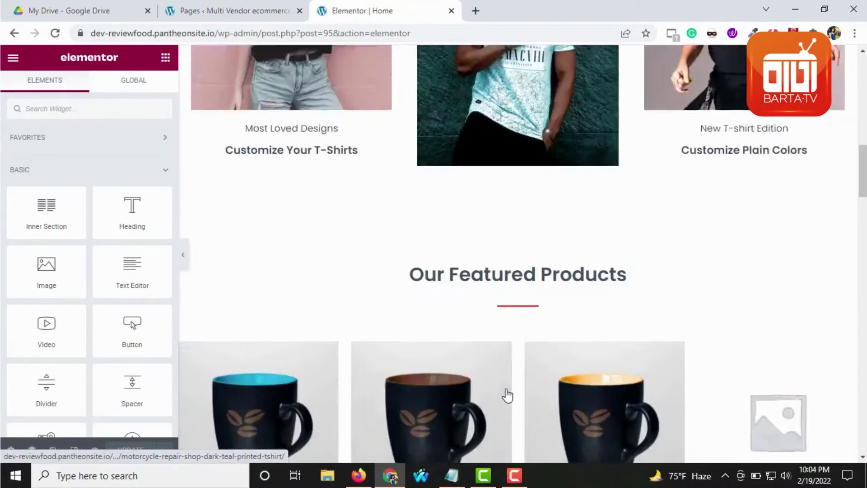
scroll(506, 390, "up", 10)
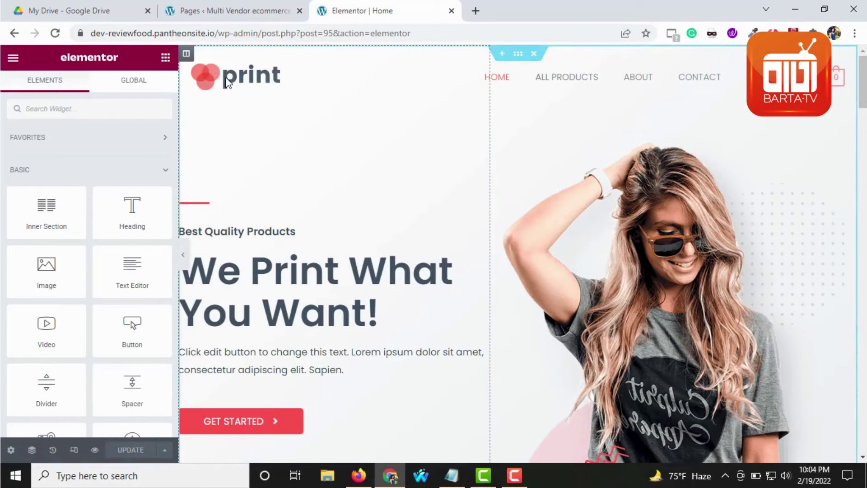
left_click(623, 86)
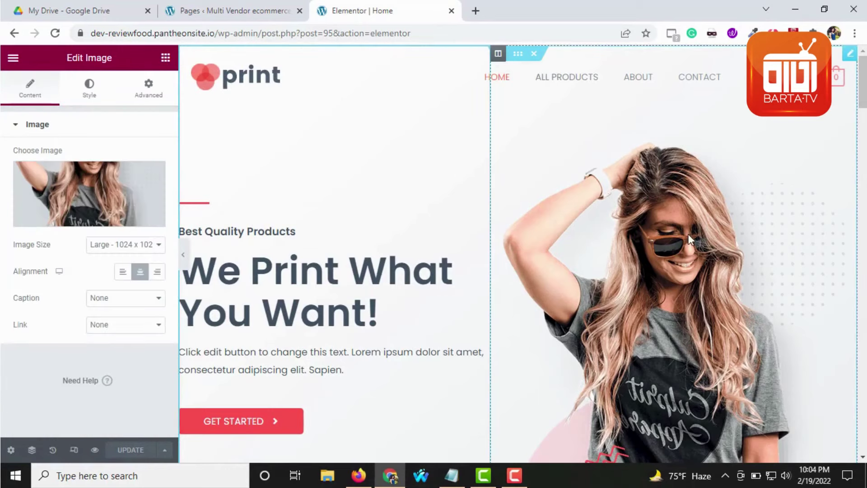
- Add a Heading widget to the hero section, between the "We Print What You Want!" title and the description text
scroll(626, 246, "down", 5)
scroll(627, 246, "up", 5)
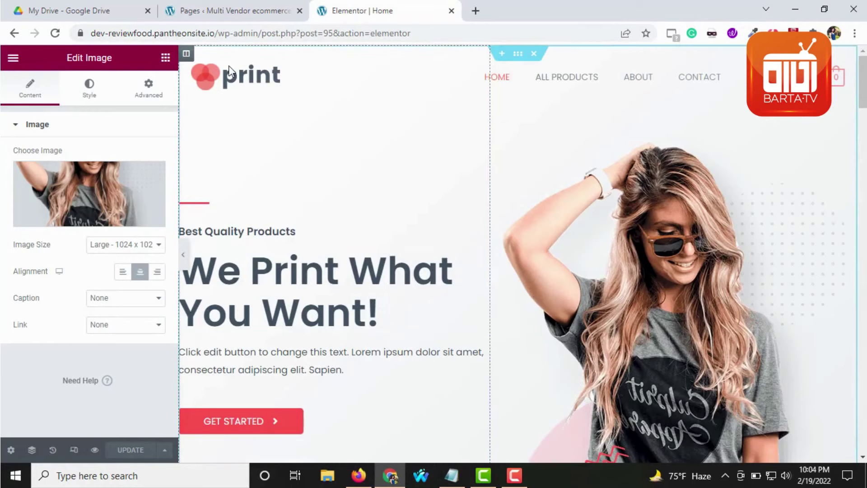
left_click(165, 58)
left_click(226, 10)
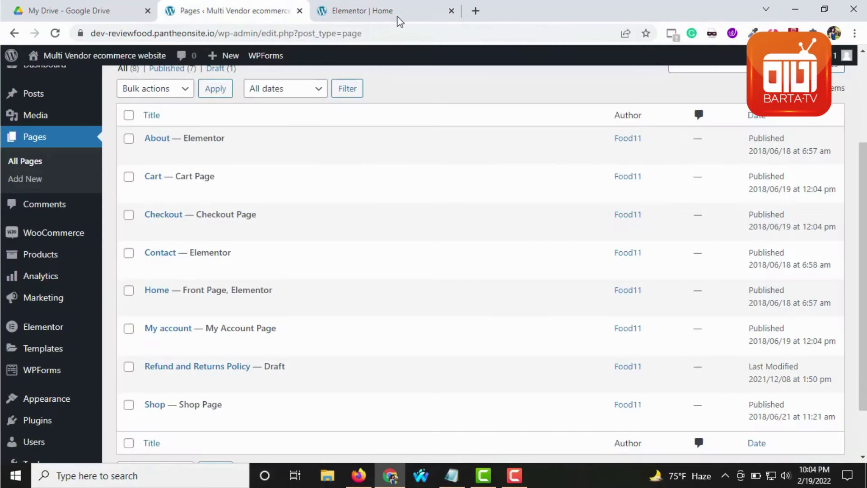
left_click(397, 12)
left_click_drag(107, 206, 290, 294)
scroll(290, 293, "down", 2)
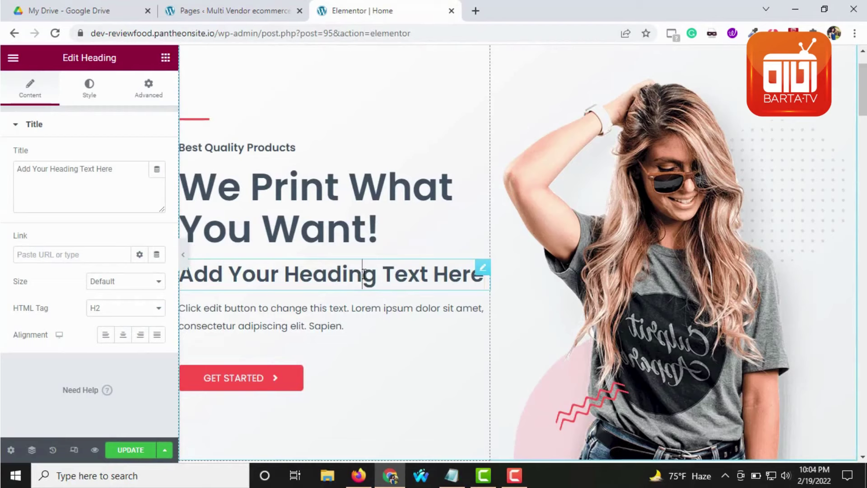
- Clear the placeholder text of the added heading in the hero section and select the hero image
triple_click(363, 274)
key("BackSpace")
left_click(650, 258)
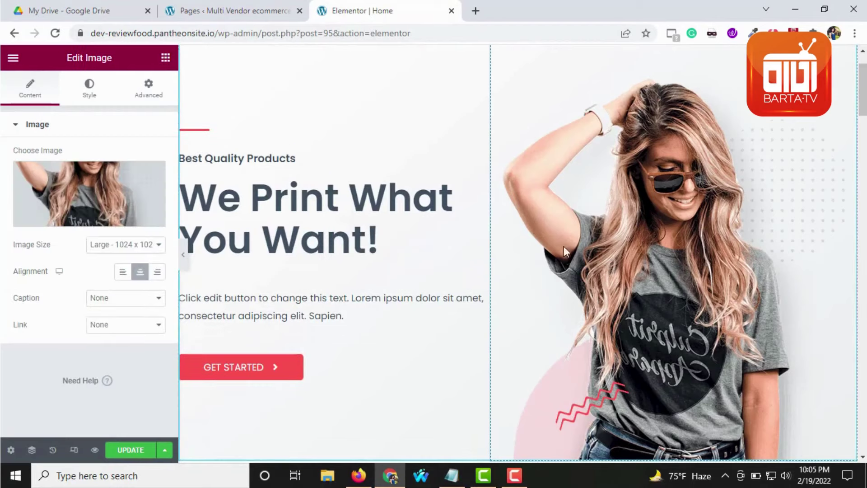
- Look over the hero section's layout, from the header and logo down to the Get Started button and the image
left_click(351, 138)
left_click(587, 192)
scroll(614, 229, "up", 2)
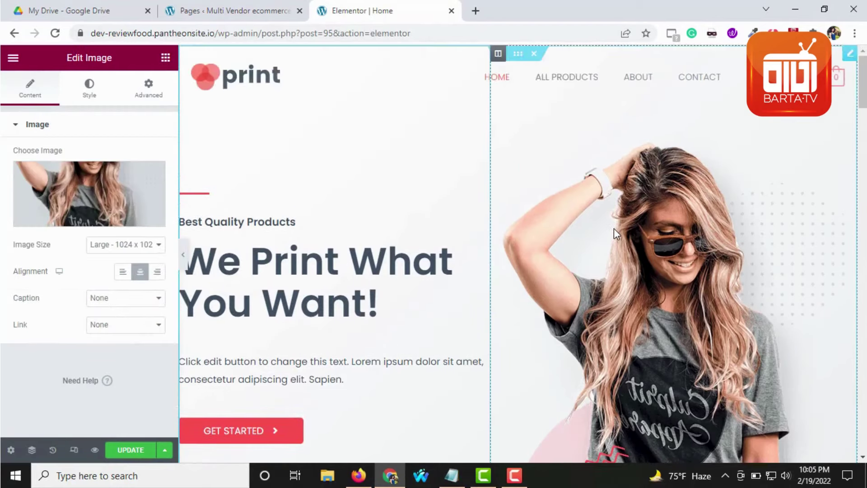
scroll(619, 215, "down", 3)
scroll(622, 212, "up", 3)
scroll(654, 211, "down", 3)
scroll(675, 216, "up", 3)
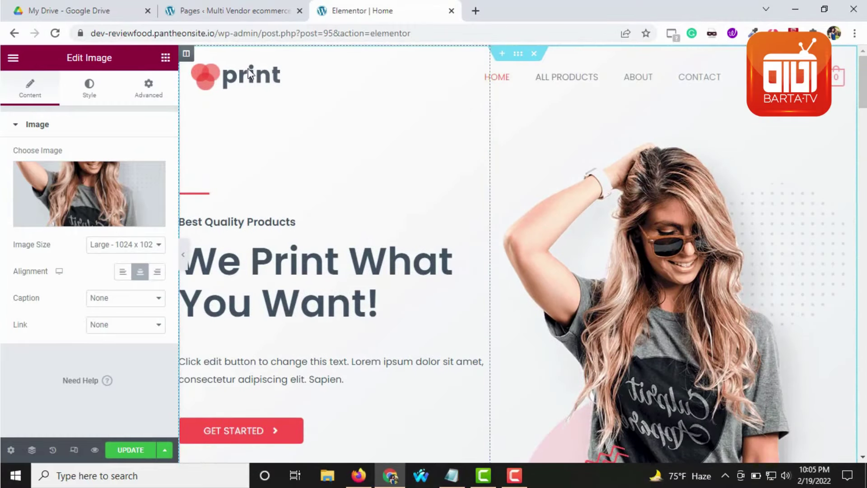
scroll(657, 304, "down", 10)
scroll(453, 289, "up", 9)
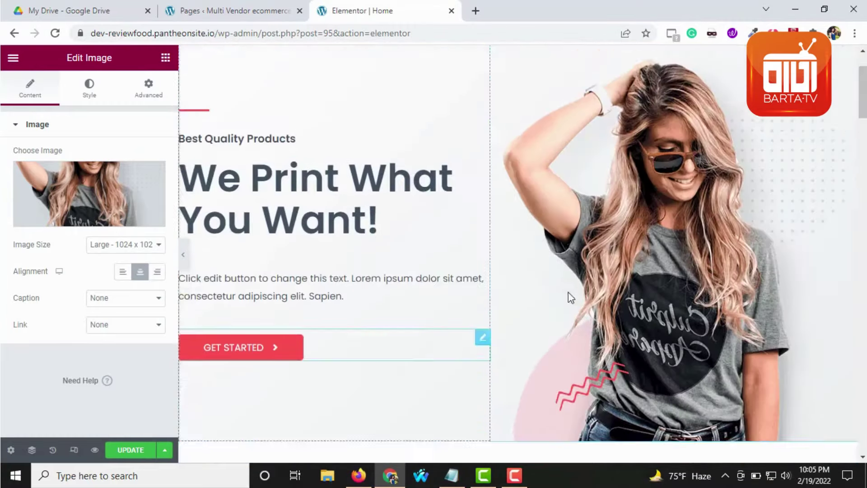
scroll(568, 292, "down", 5)
scroll(406, 197, "up", 5)
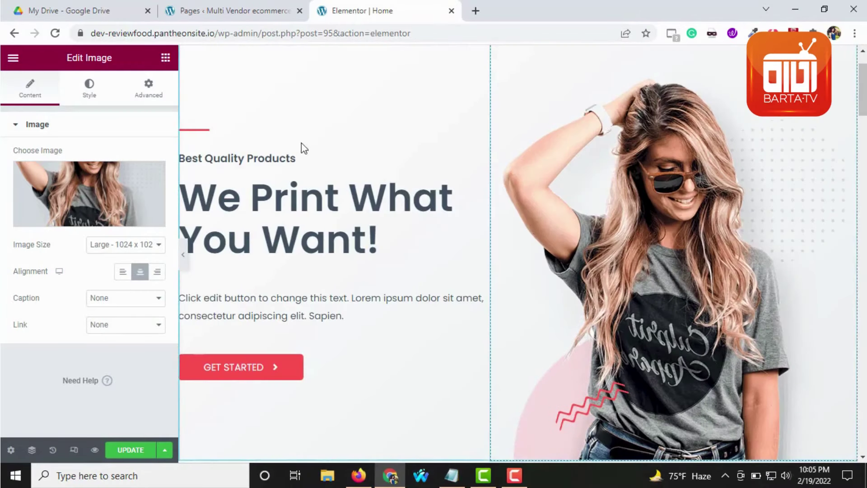
- Update the home page and open a preview of its changes in a separate browser tab
scroll(302, 143, "up", 1)
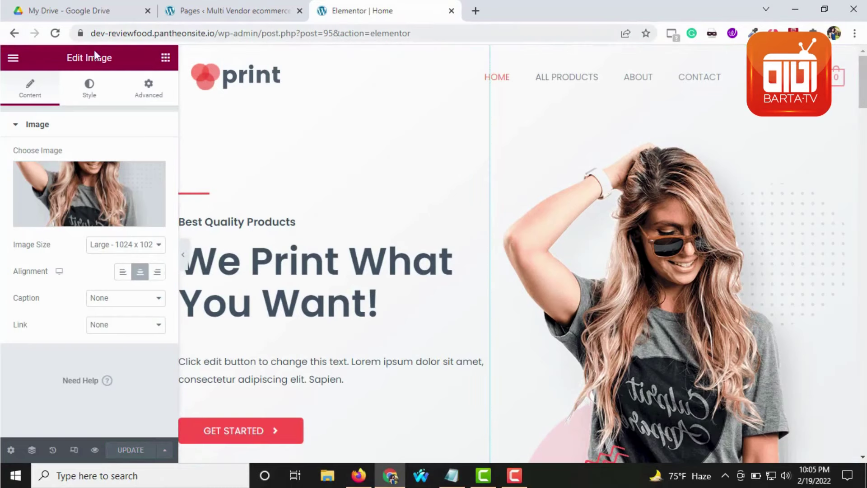
right_click(96, 451)
left_click(95, 457)
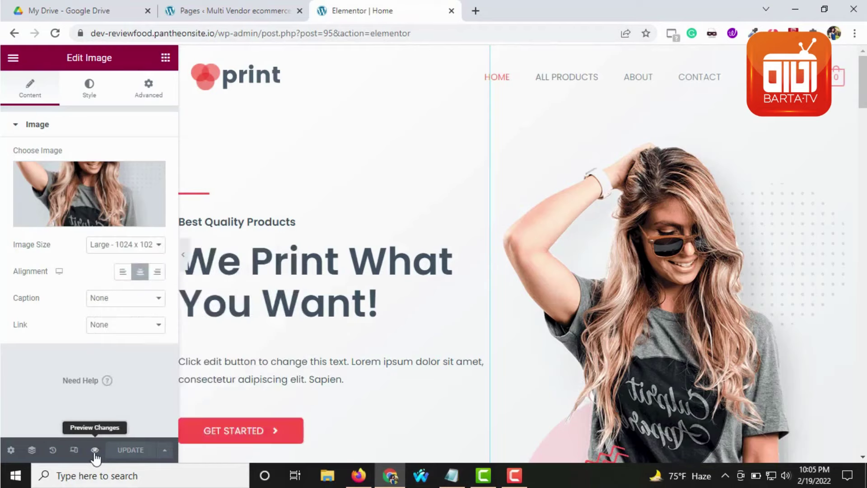
left_click(95, 451)
left_click(403, 13)
left_click(580, 6)
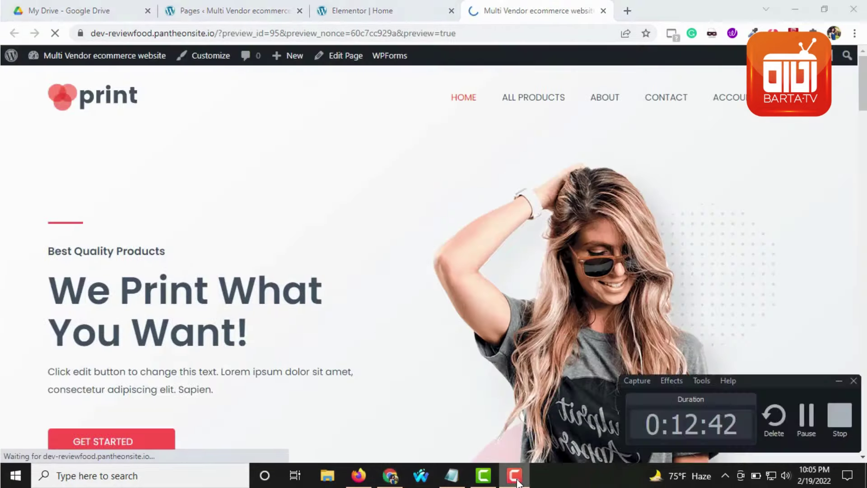
- Examine the previewed home page from the header and hero section down to the Design of the Week section
scroll(468, 213, "down", 5)
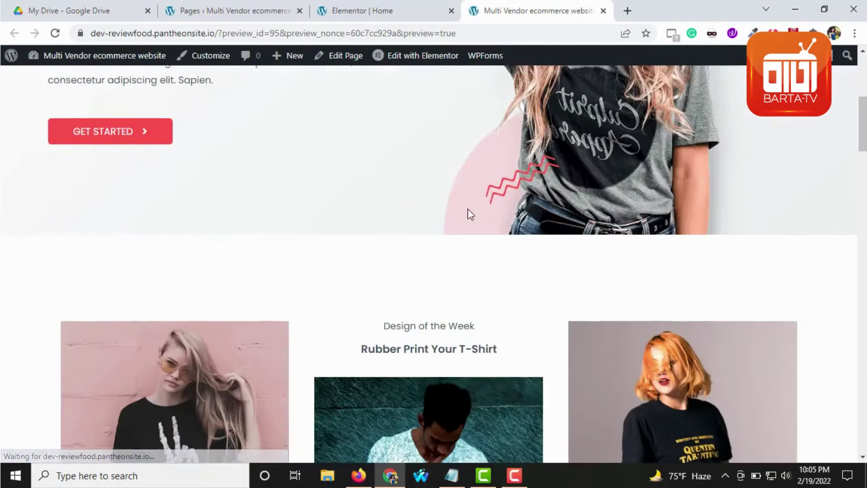
scroll(735, 257, "up", 4)
scroll(205, 182, "down", 5)
scroll(331, 207, "up", 8)
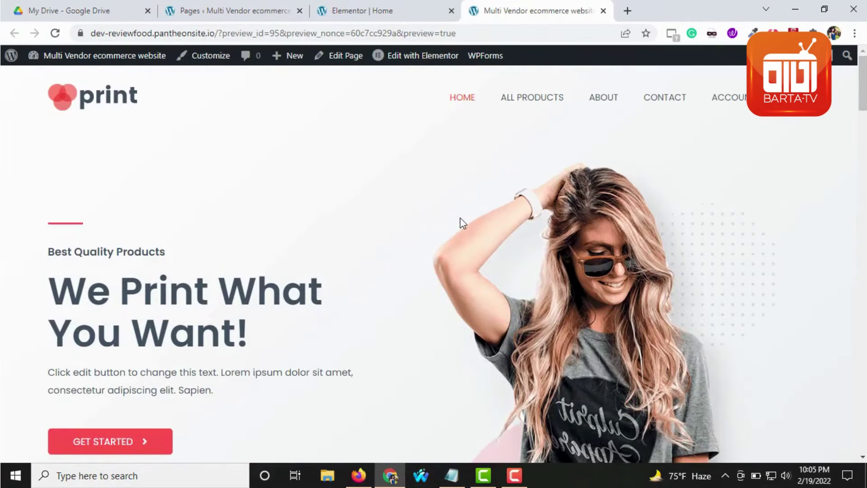
left_click_drag(835, 119, 28, 87)
scroll(270, 210, "down", 15)
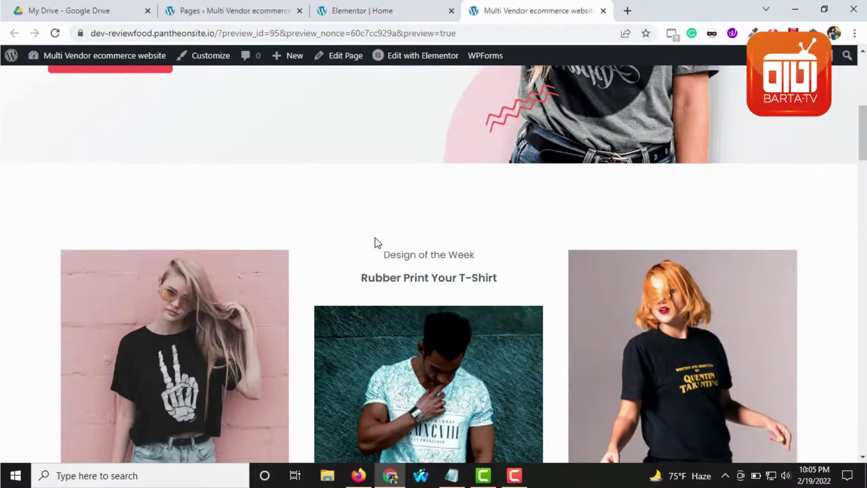